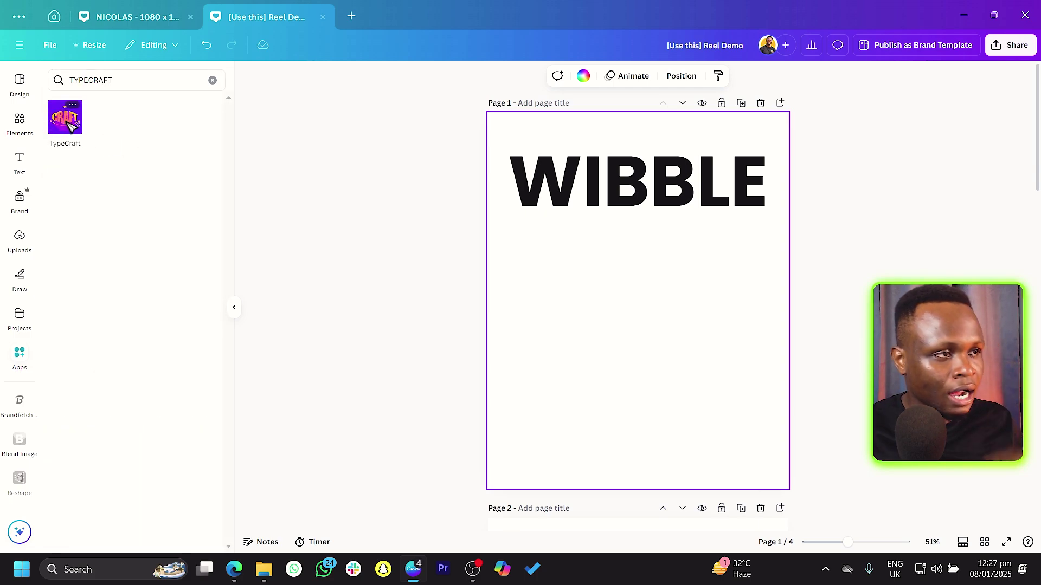
Step: Launch TypeCraft and replace its lettering text with the capitalised word WIBBLE
{"action": "left_click", "coordinate": [68, 124]}
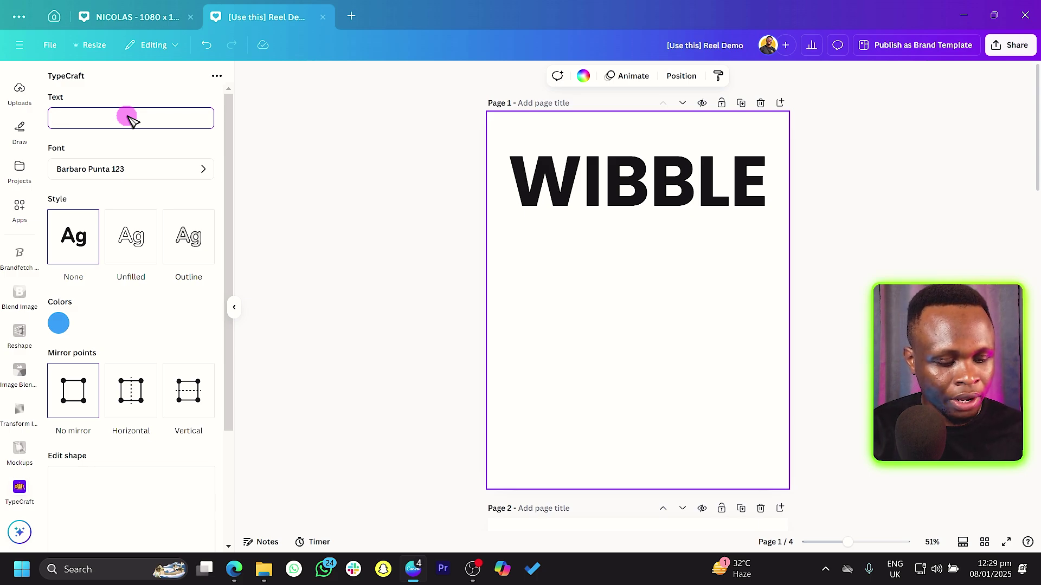
{"action": "type", "text": "wibblew"}
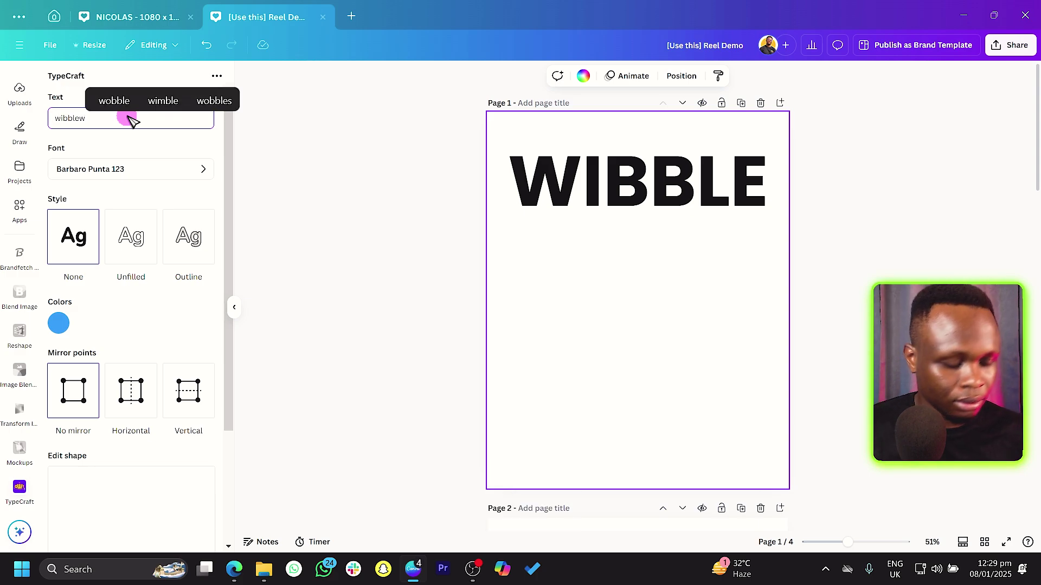
{"action": "key", "text": "Caps_Lock"}
{"action": "type", "text": "WIBBLE"}
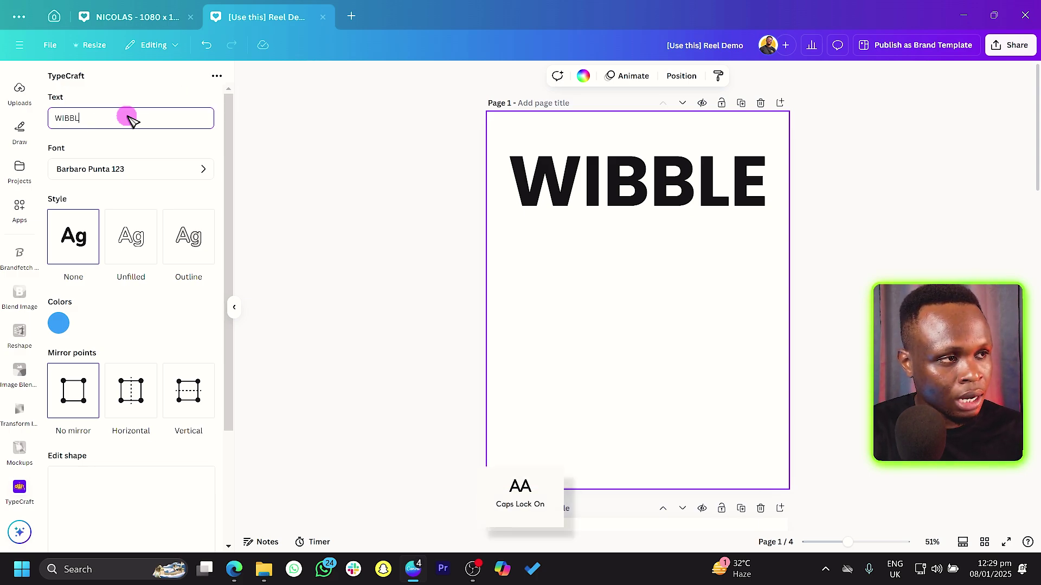
{"action": "left_click", "coordinate": [98, 167]}
Step: Switch the WIBBLE lettering font to Fraiche 123 and return to TypeCraft's main settings
{"action": "scroll", "coordinate": [135, 216], "scroll_direction": "down", "scroll_amount": 3}
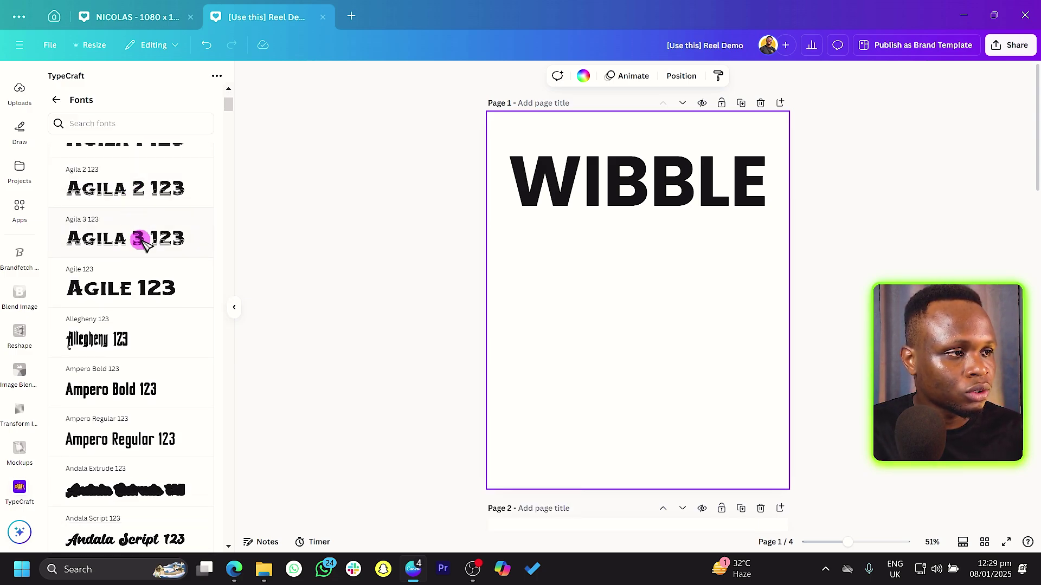
{"action": "scroll", "coordinate": [144, 243], "scroll_direction": "down", "scroll_amount": 8}
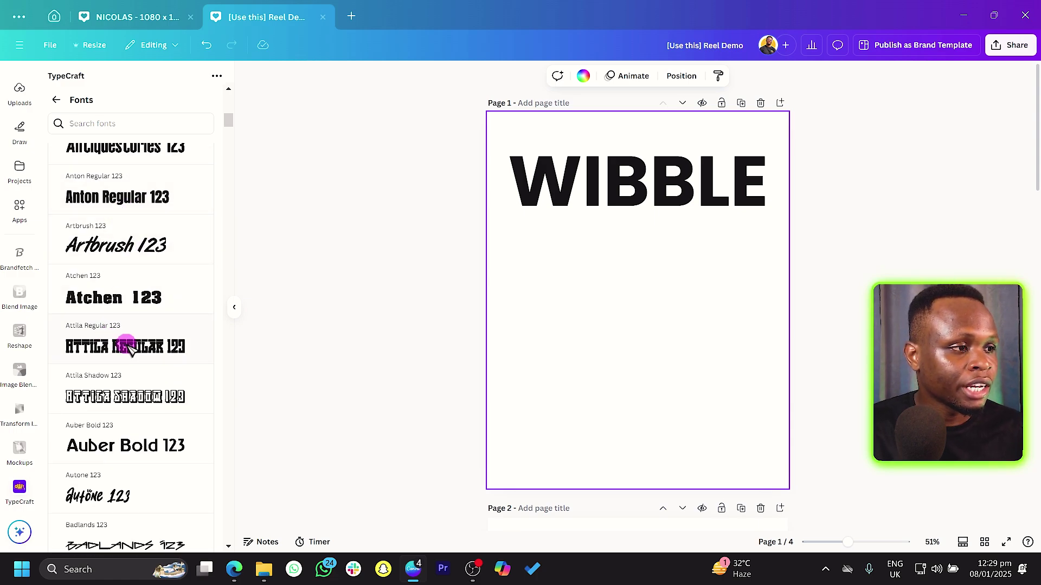
{"action": "scroll", "coordinate": [128, 345], "scroll_direction": "down", "scroll_amount": 10}
{"action": "scroll", "coordinate": [122, 341], "scroll_direction": "down", "scroll_amount": 4}
{"action": "scroll", "coordinate": [123, 340], "scroll_direction": "up", "scroll_amount": 3}
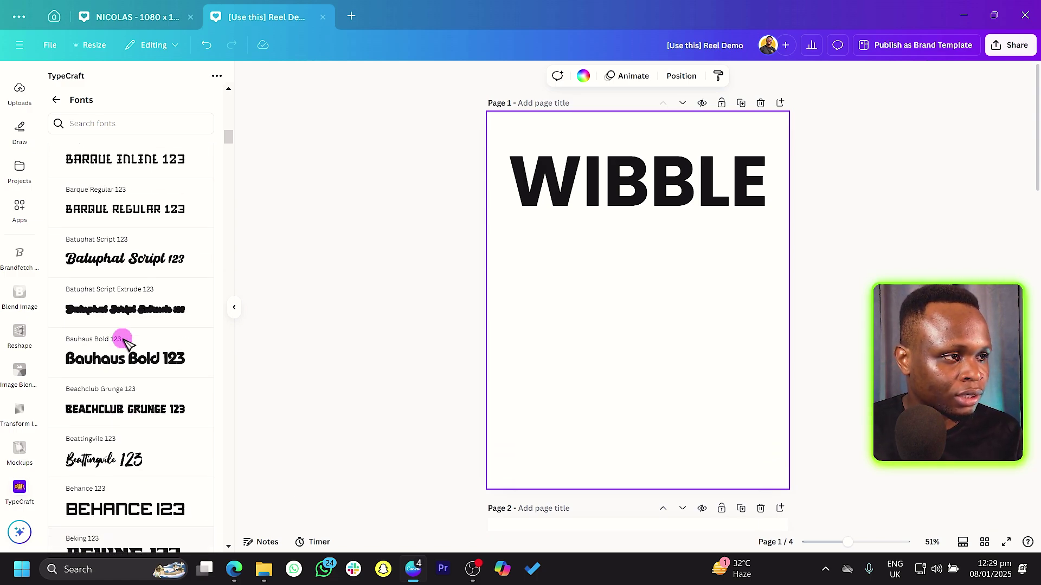
{"action": "scroll", "coordinate": [130, 360], "scroll_direction": "down", "scroll_amount": 4}
{"action": "scroll", "coordinate": [127, 360], "scroll_direction": "down", "scroll_amount": 15}
{"action": "left_click", "coordinate": [107, 355]}
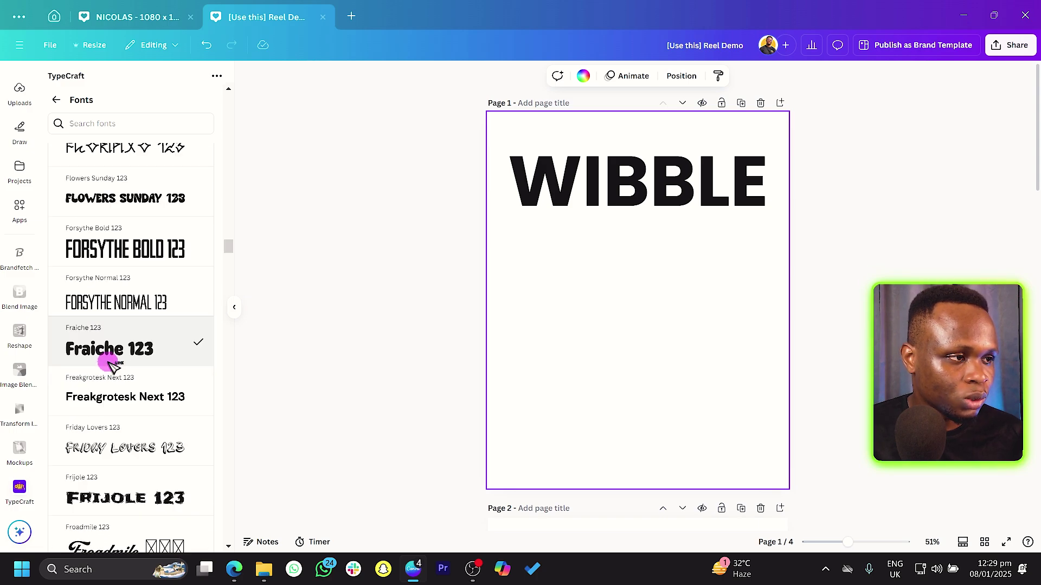
{"action": "left_click", "coordinate": [57, 101]}
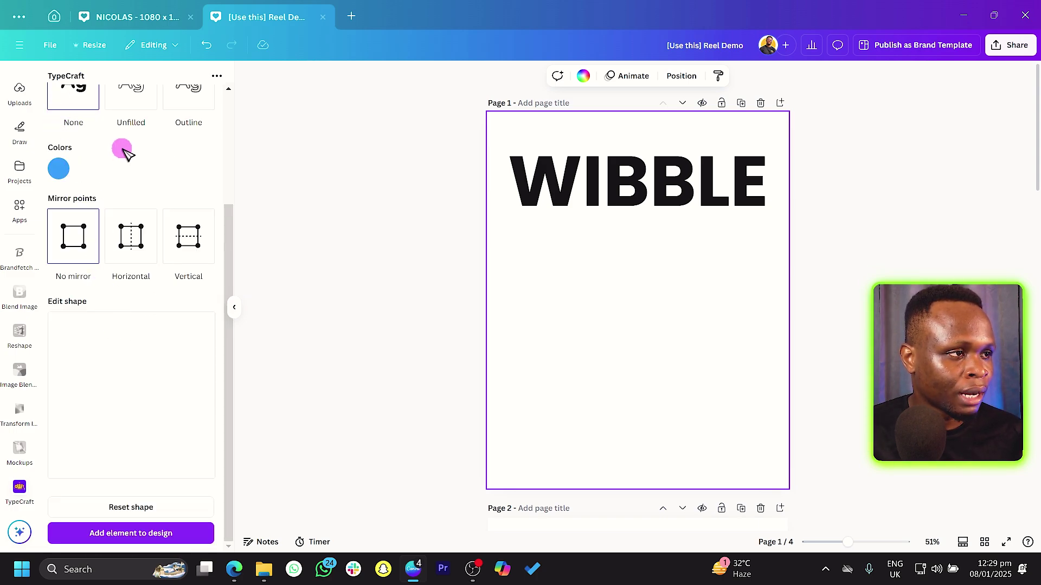
{"action": "scroll", "coordinate": [98, 155], "scroll_direction": "up", "scroll_amount": 3}
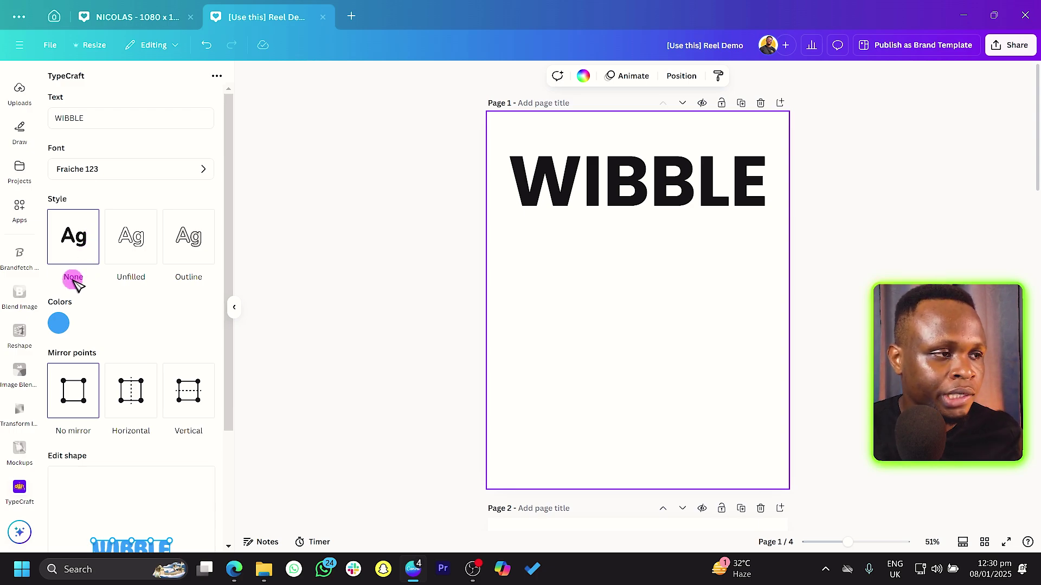
Step: Try the Unfilled and Outline letter styles, then keep None for solid letters
{"action": "left_click", "coordinate": [130, 279]}
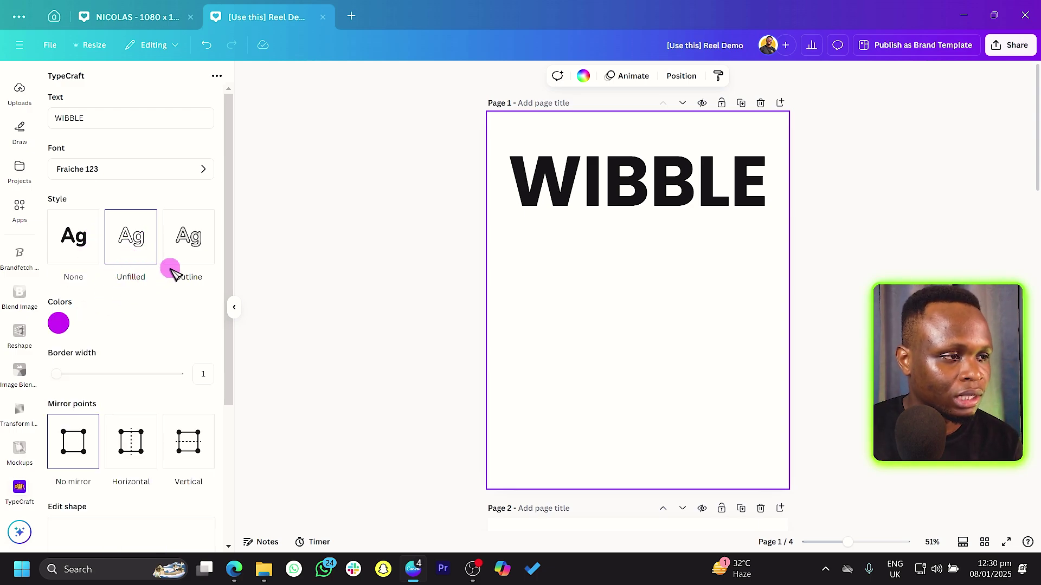
{"action": "left_click", "coordinate": [202, 244]}
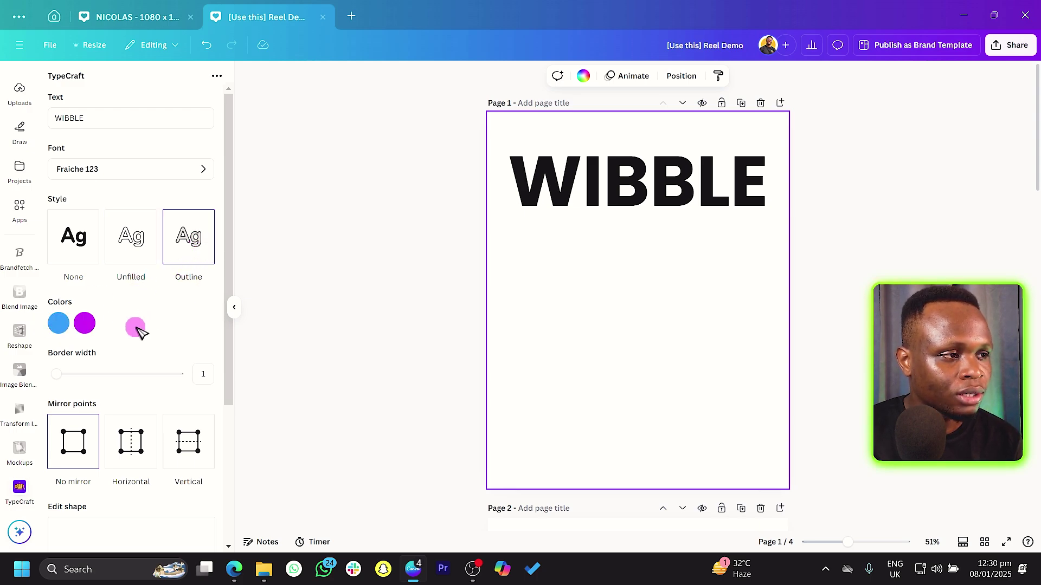
{"action": "left_click", "coordinate": [70, 238]}
Step: Enable Vertical mirror points and drag a control point to warp WIBBLE into a diamond
{"action": "scroll", "coordinate": [69, 332], "scroll_direction": "down", "scroll_amount": 3}
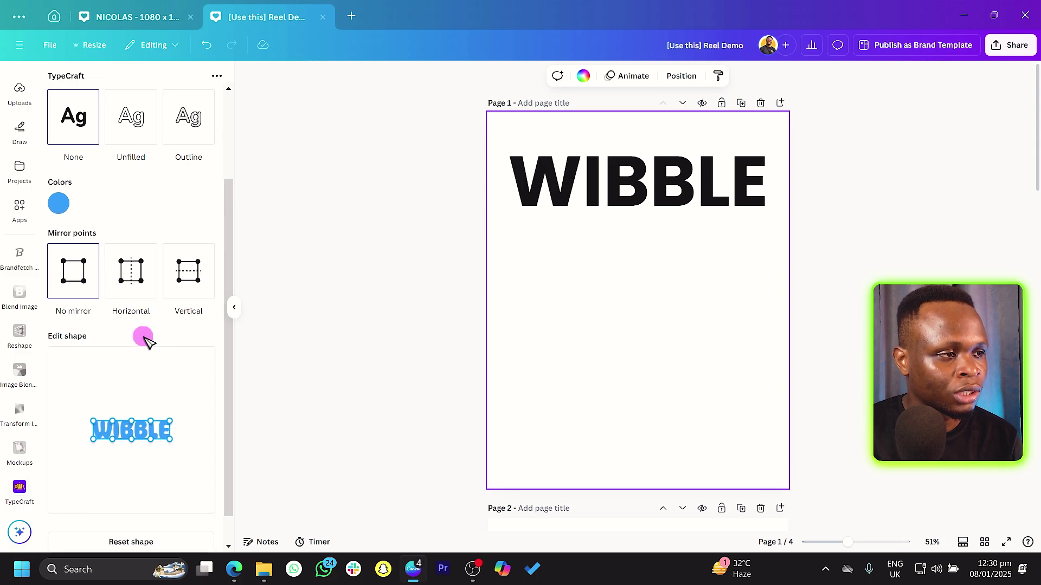
{"action": "scroll", "coordinate": [144, 340], "scroll_direction": "down", "scroll_amount": 1}
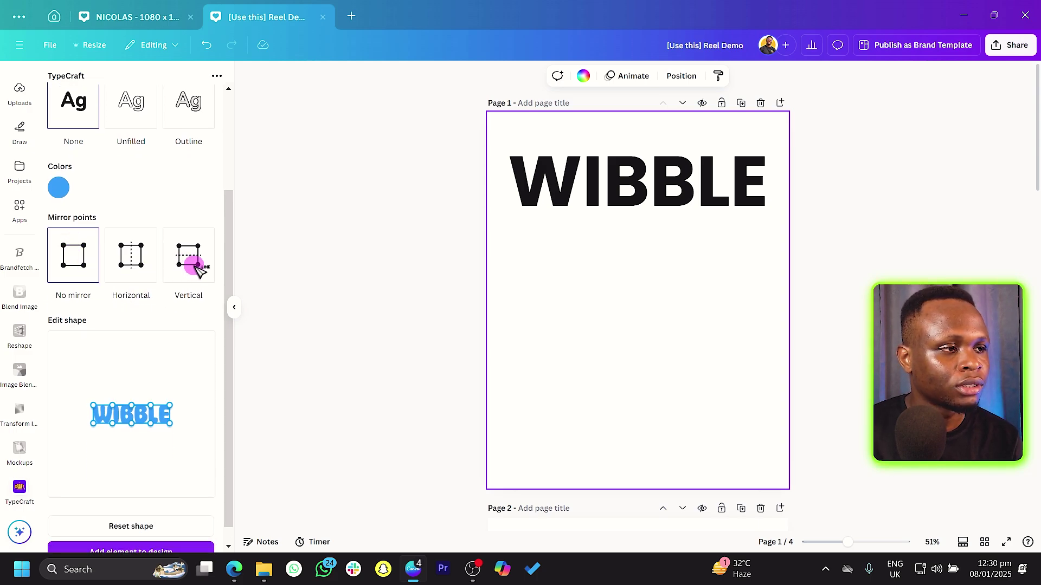
{"action": "left_click", "coordinate": [154, 405]}
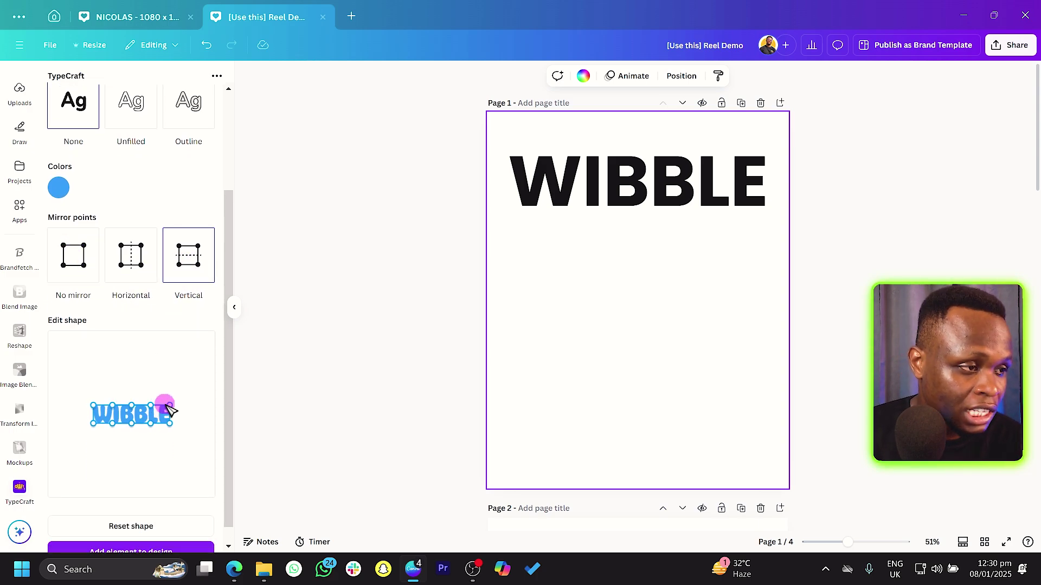
{"action": "left_click_drag", "start_coordinate": [171, 406], "coordinate": [137, 377]}
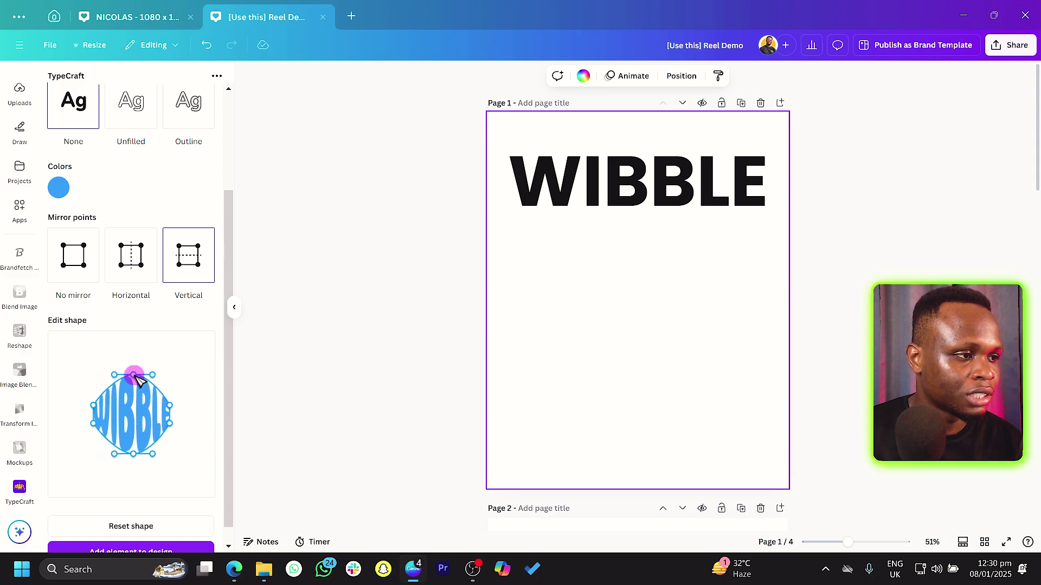
{"action": "scroll", "coordinate": [138, 361], "scroll_direction": "down", "scroll_amount": 1}
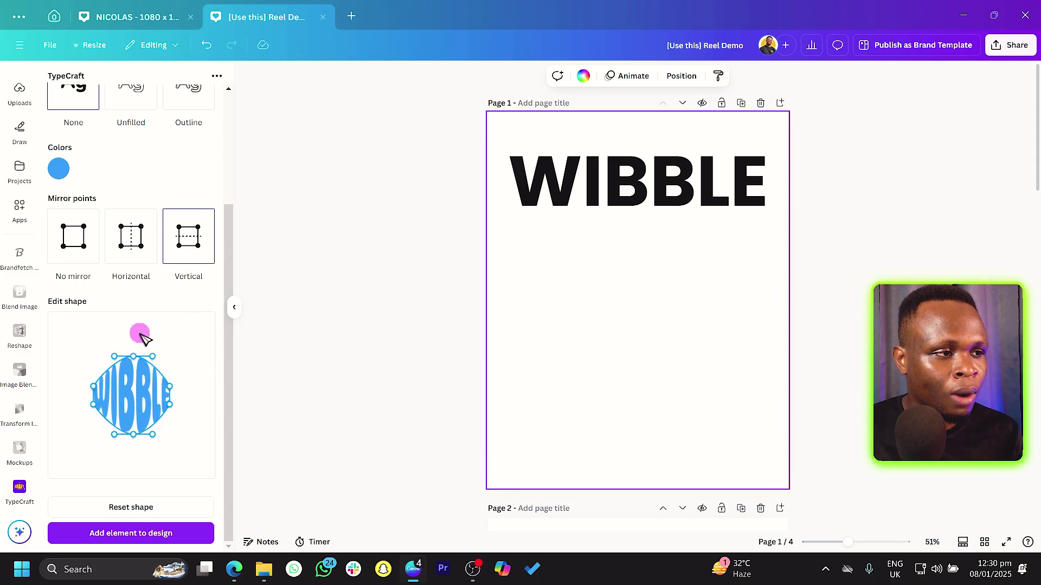
Step: Add the warped blue WIBBLE to page 1 and centre it horizontally
{"action": "left_click", "coordinate": [139, 534]}
{"action": "left_click_drag", "start_coordinate": [620, 309], "coordinate": [690, 318]}
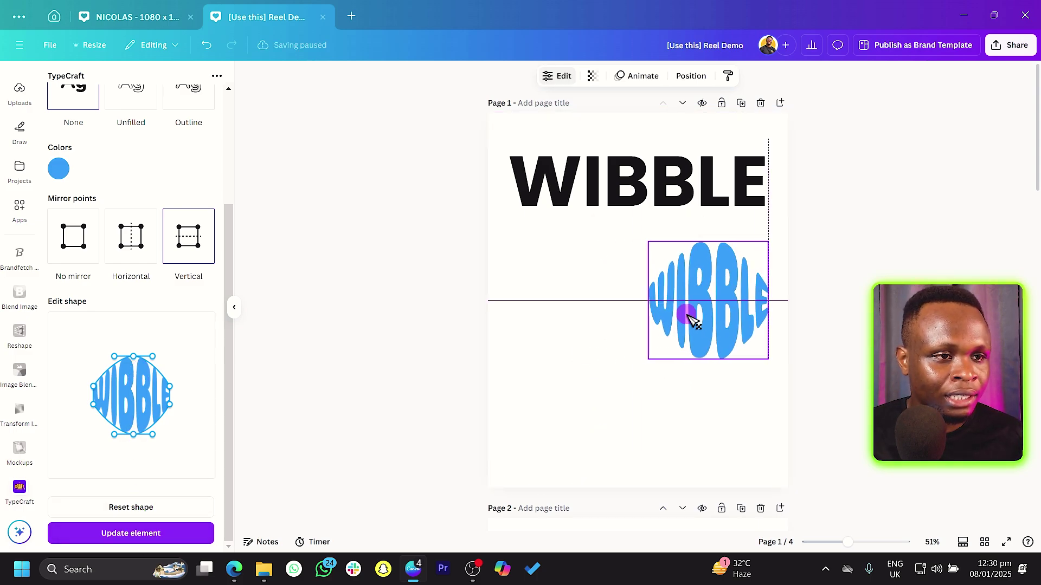
{"action": "left_click", "coordinate": [667, 413]}
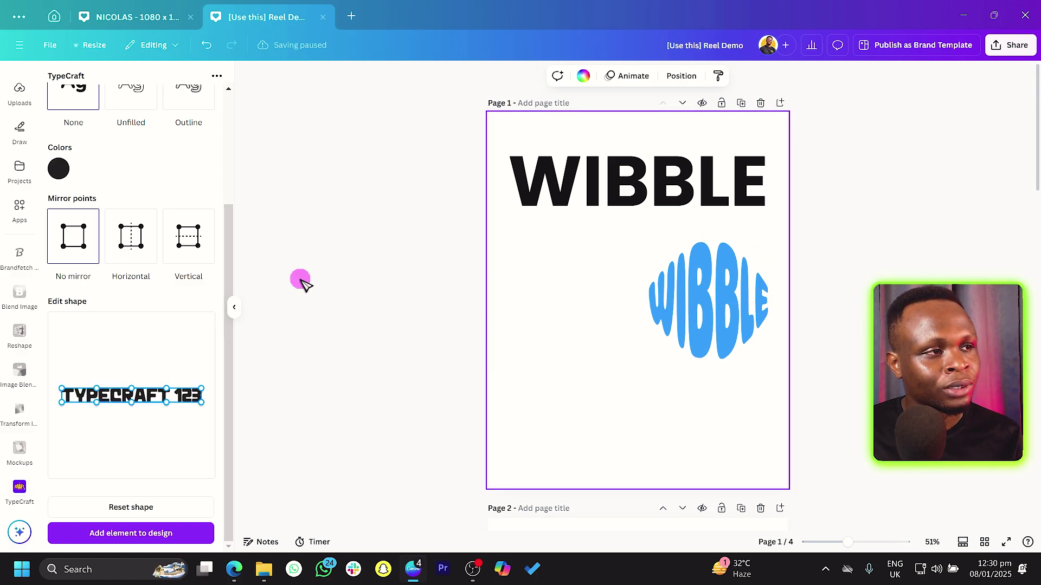
{"action": "left_click_drag", "start_coordinate": [720, 301], "coordinate": [655, 291]}
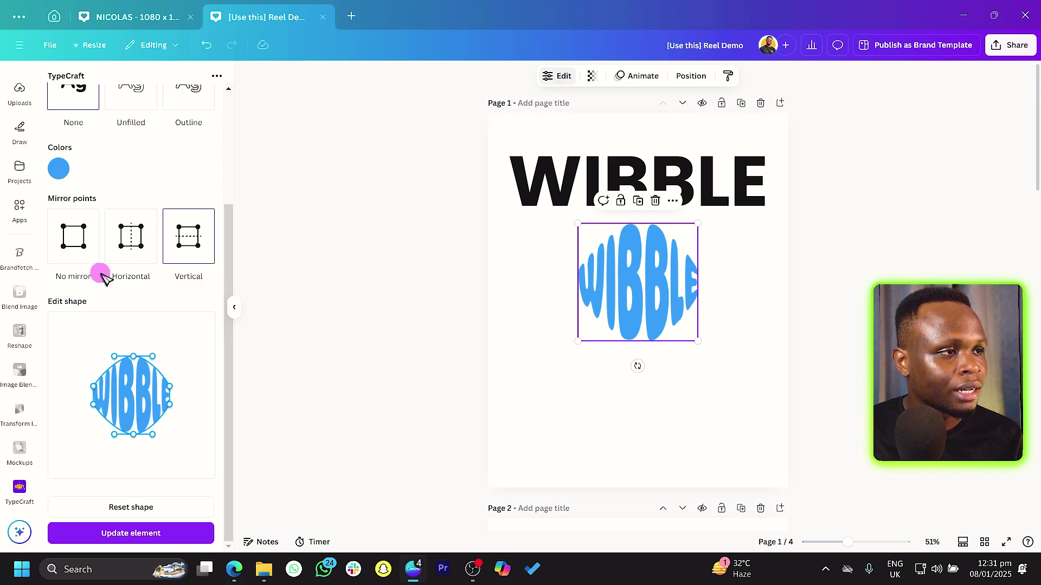
Step: Move the blue WIBBLE lower below the heading and enlarge it to 663 × 649
{"action": "scroll", "coordinate": [152, 241], "scroll_direction": "up", "scroll_amount": 3}
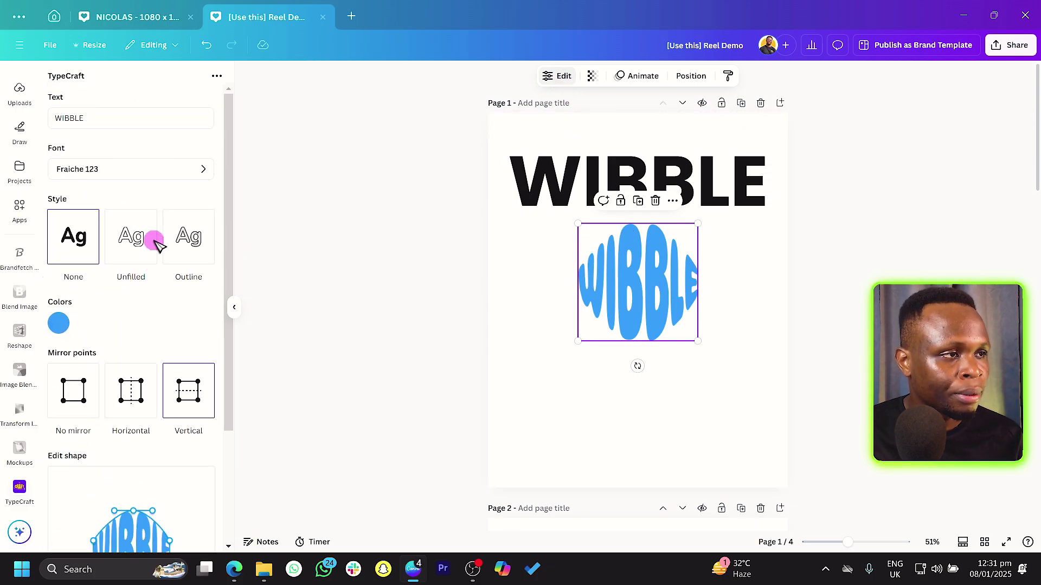
{"action": "left_click", "coordinate": [741, 187]}
{"action": "left_click_drag", "start_coordinate": [639, 313], "coordinate": [639, 357]}
{"action": "left_click_drag", "start_coordinate": [579, 385], "coordinate": [570, 431]}
{"action": "scroll", "coordinate": [684, 366], "scroll_direction": "down", "scroll_amount": 5}
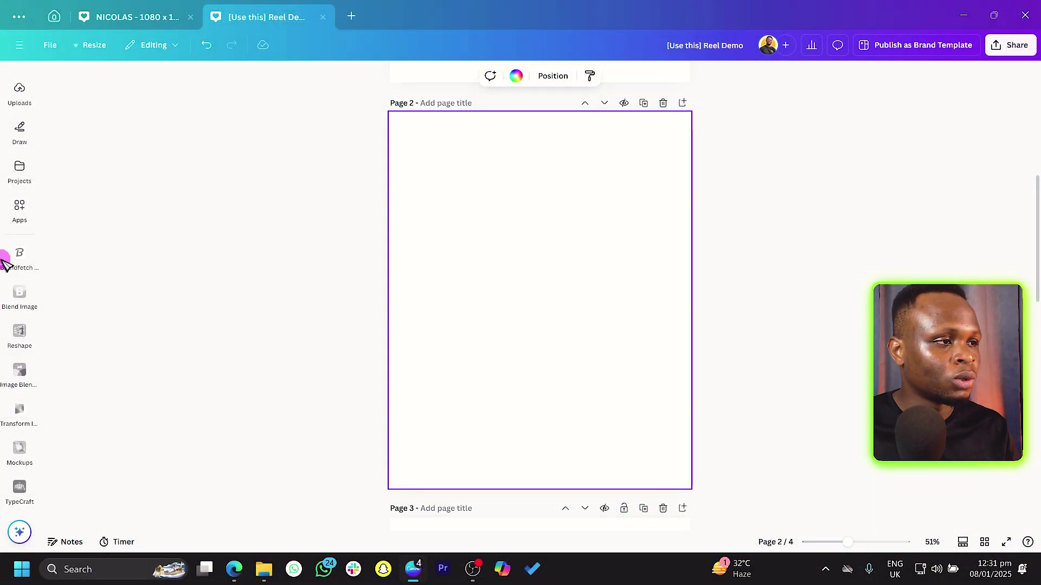
Step: Search the apps for TYPELETTERING and open the TypeLettering app
{"action": "left_click", "coordinate": [19, 208]}
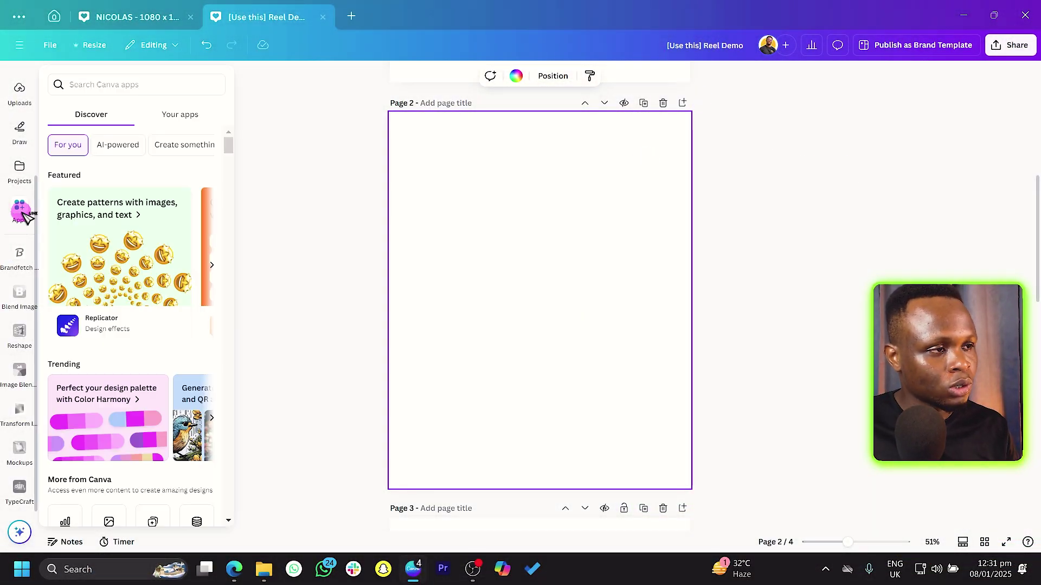
{"action": "left_click", "coordinate": [111, 86]}
{"action": "type", "text": "TYPE"}
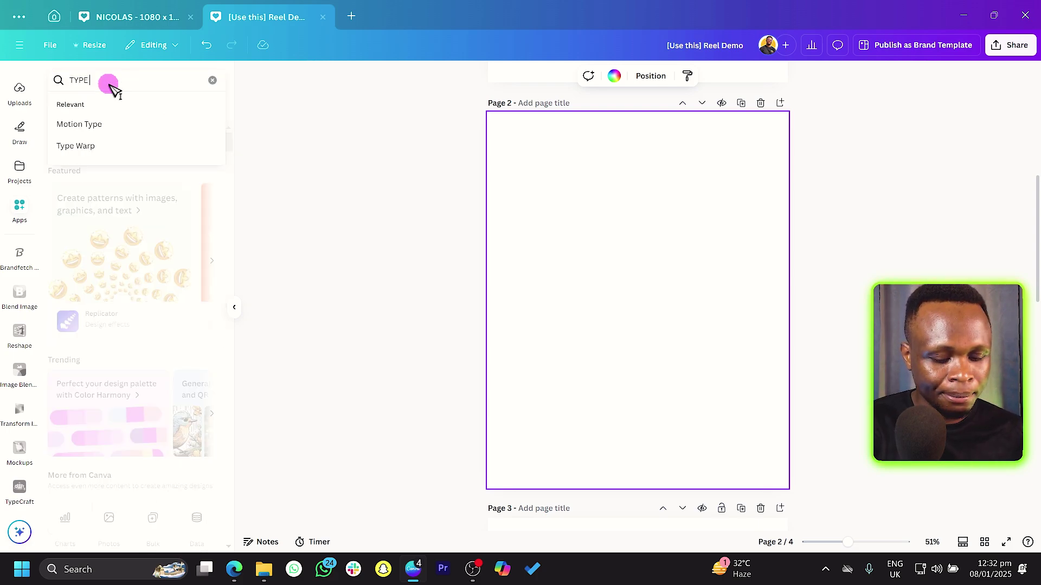
{"action": "type", "text": " LETTERIN"}
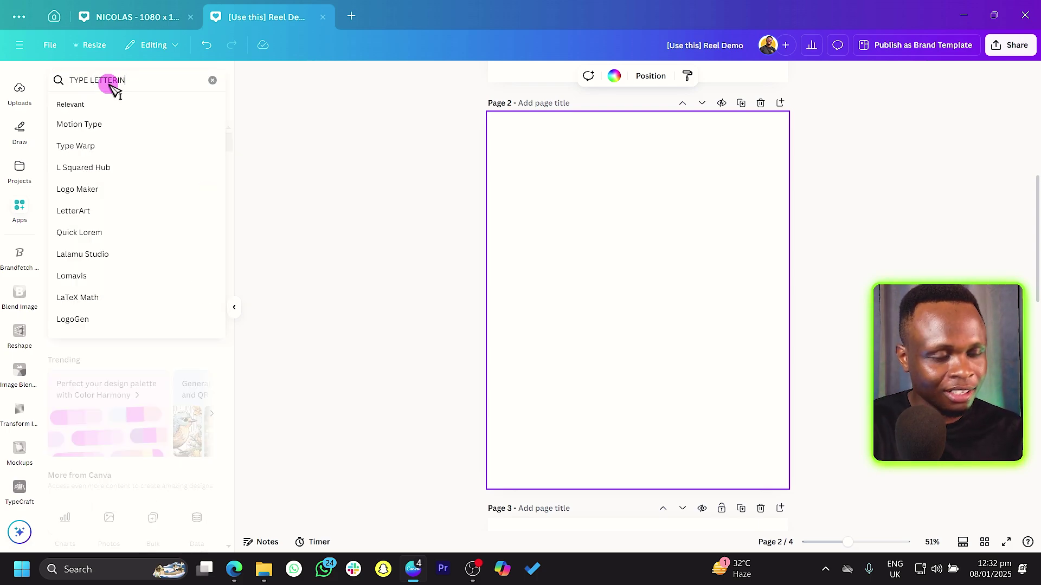
{"action": "type", "text": "G"}
{"action": "key", "text": "Return"}
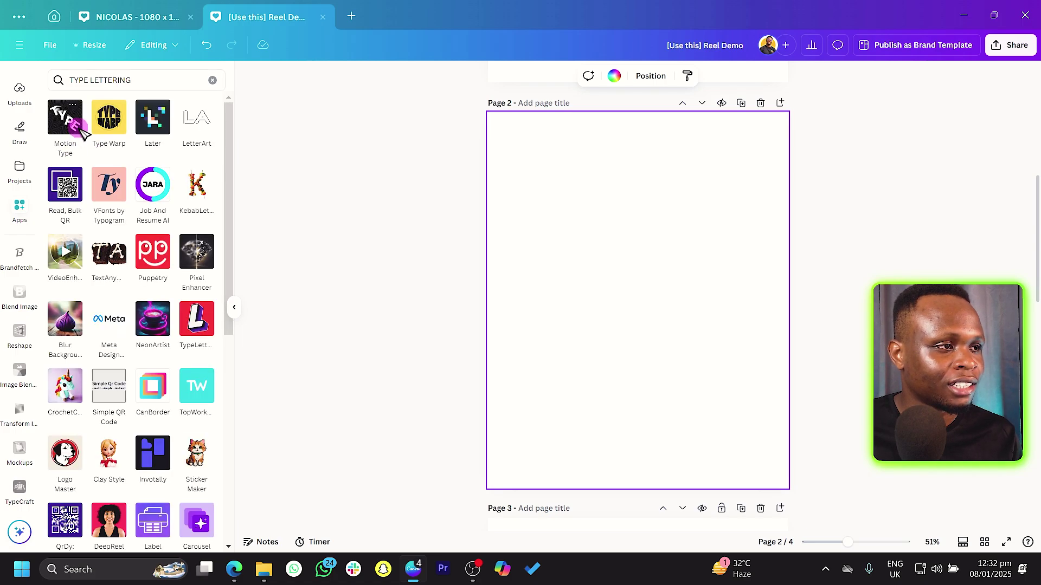
{"action": "left_click", "coordinate": [100, 83]}
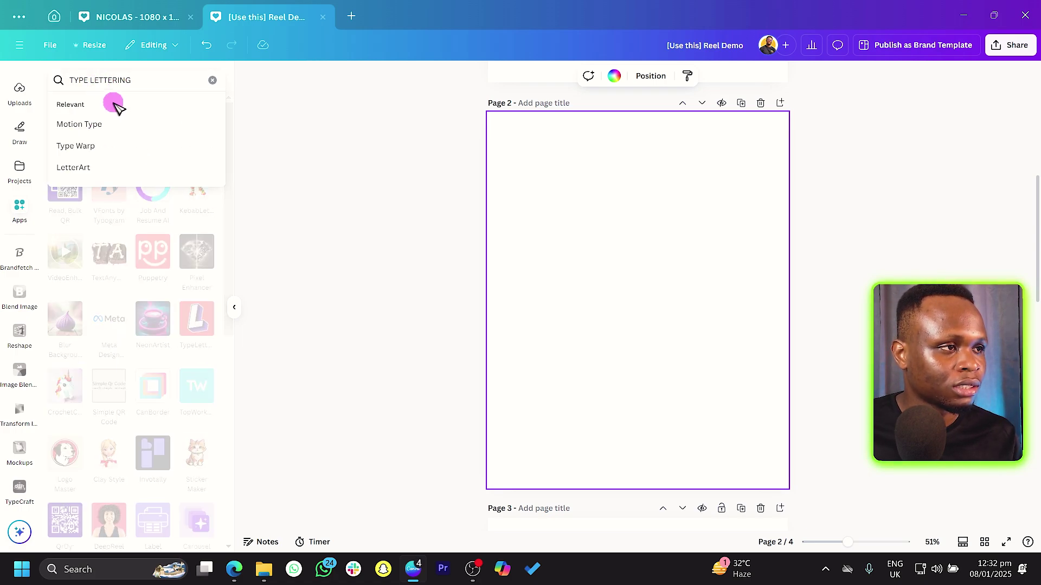
{"action": "key", "text": "Delete"}
{"action": "key", "text": "Return"}
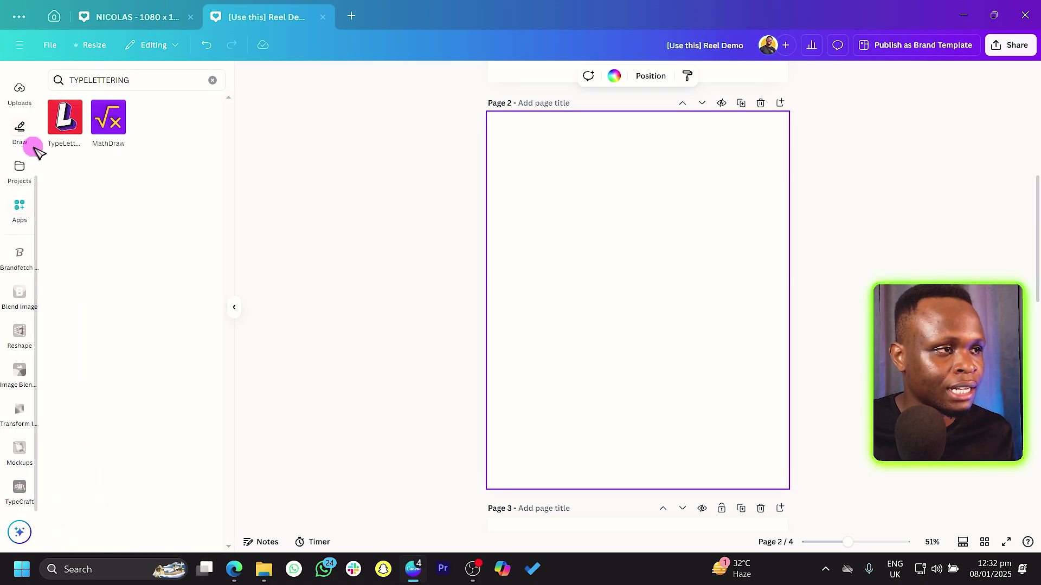
{"action": "left_click", "coordinate": [65, 117]}
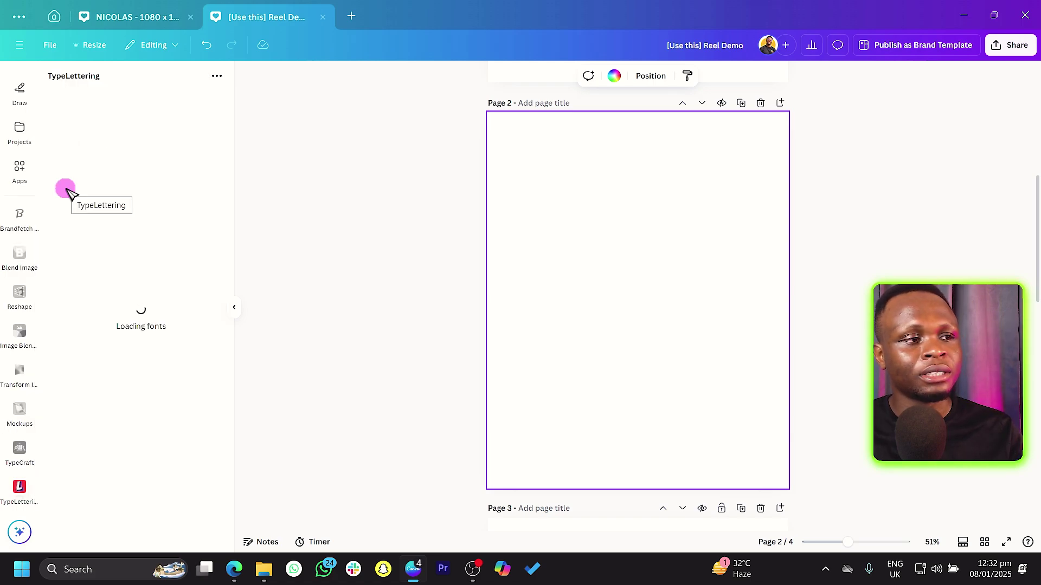
Step: Open the Retro Stack template reading FRIDAY VIBES TODAY
{"action": "scroll", "coordinate": [67, 193], "scroll_direction": "down", "scroll_amount": 3}
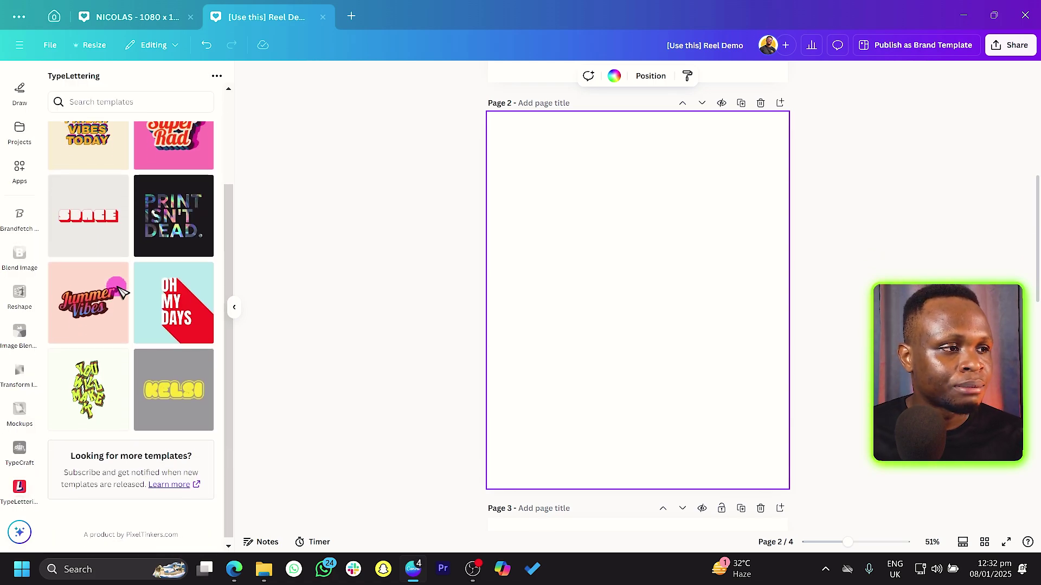
{"action": "scroll", "coordinate": [111, 283], "scroll_direction": "up", "scroll_amount": 2}
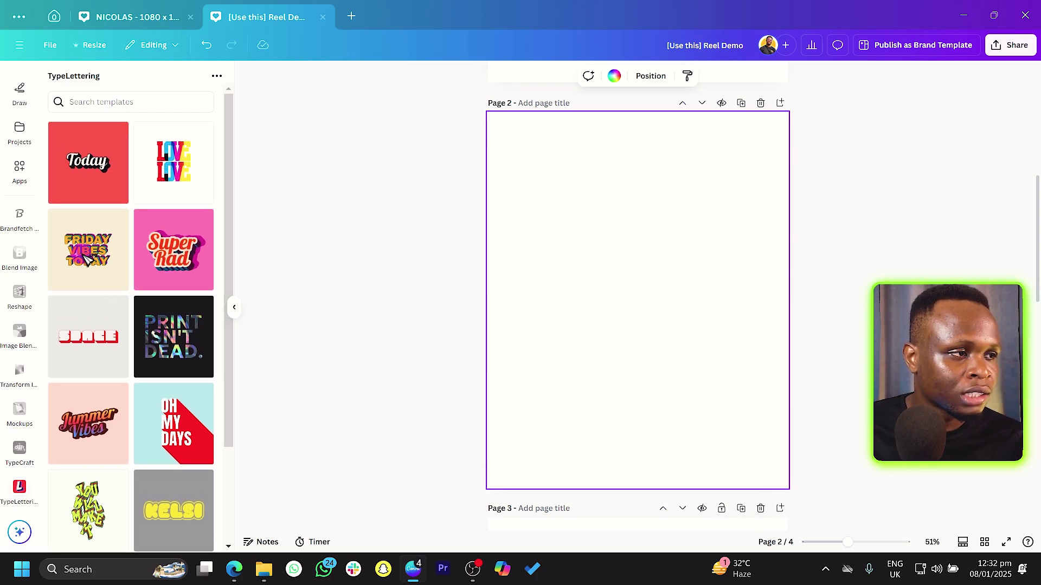
{"action": "left_click", "coordinate": [87, 258]}
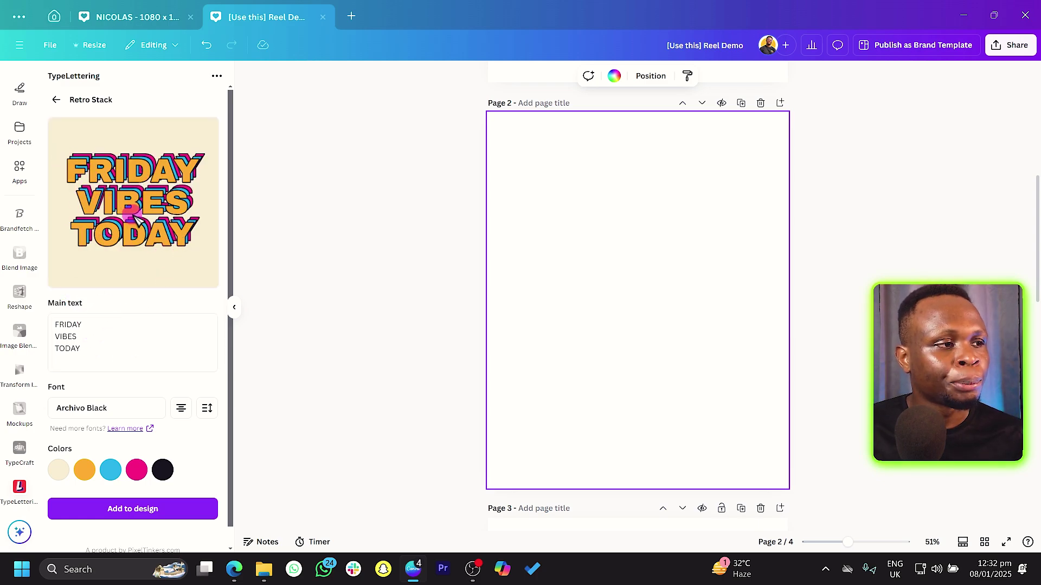
{"action": "scroll", "coordinate": [127, 332], "scroll_direction": "down", "scroll_amount": 1}
Step: Replace the Main text with four lines: AMAZING, GRACE, FILLED WITH, MIRACLES
{"action": "left_click_drag", "start_coordinate": [96, 336], "coordinate": [43, 303]}
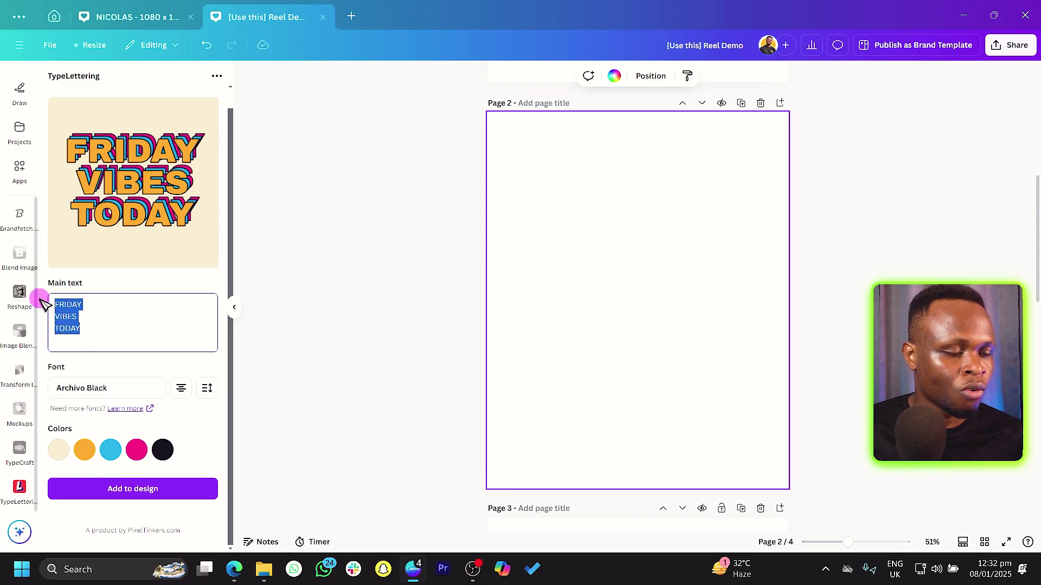
{"action": "type", "text": "AMAZING"}
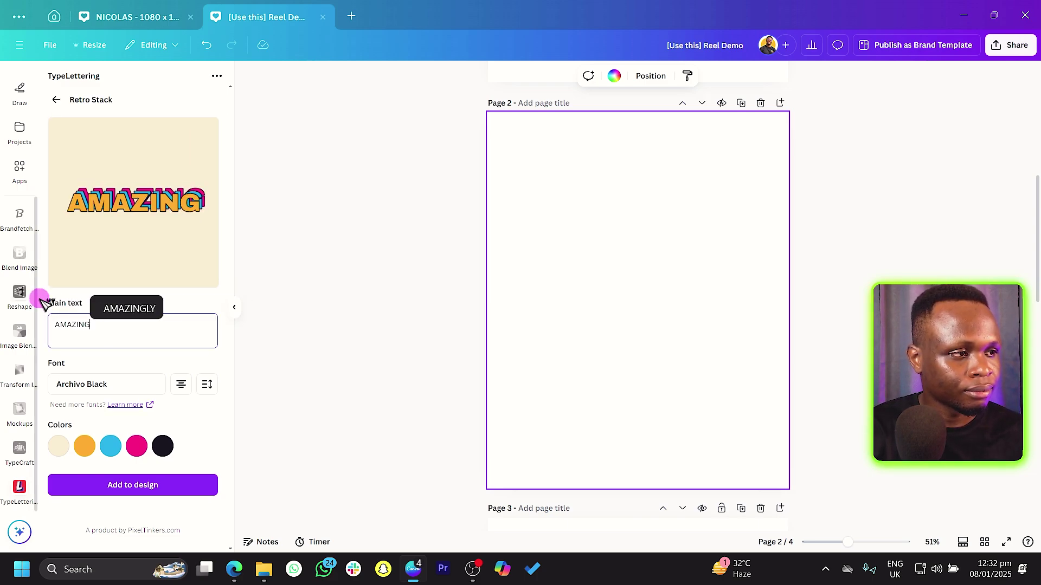
{"action": "key", "text": "Return"}
{"action": "type", "text": "GRACE"}
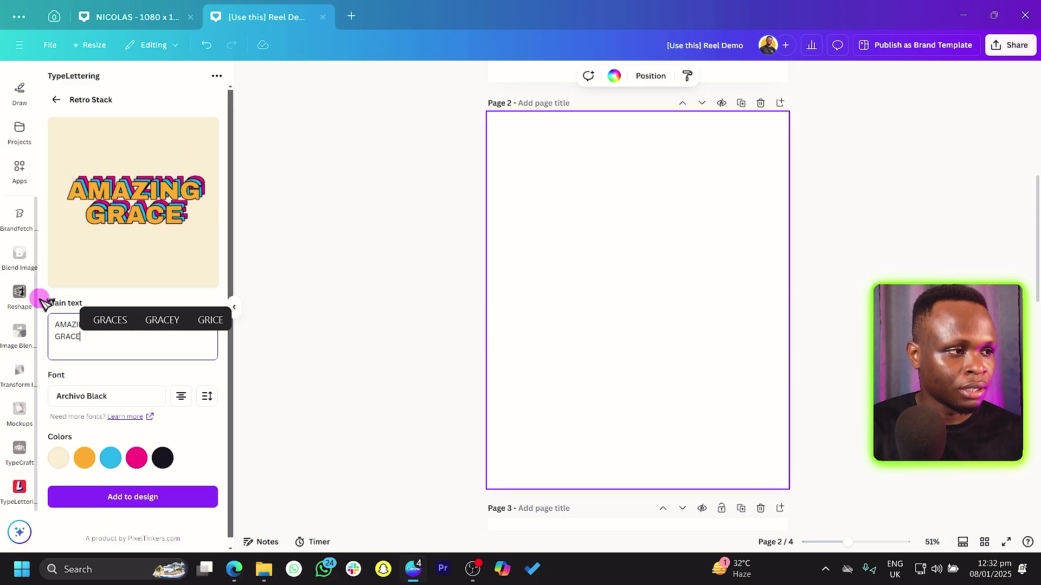
{"action": "key", "text": "Return"}
{"action": "type", "text": "FILLED WITH"}
{"action": "key", "text": "Return"}
{"action": "type", "text": "MIRACLES"}
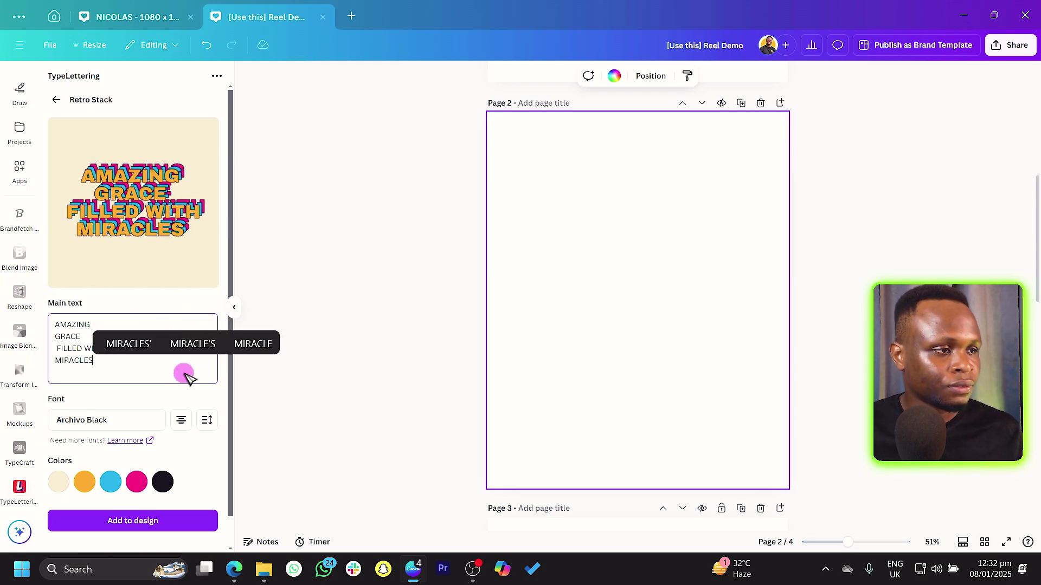
Step: Set the lettering font to Balloony 123 and return to the lettering settings
{"action": "scroll", "coordinate": [142, 393], "scroll_direction": "down", "scroll_amount": 1}
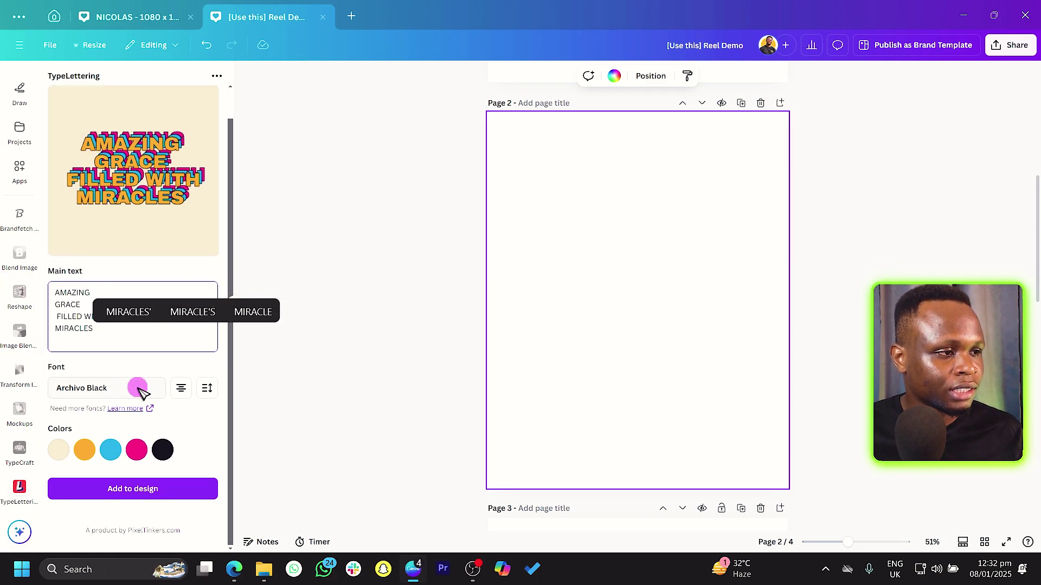
{"action": "left_click", "coordinate": [82, 388]}
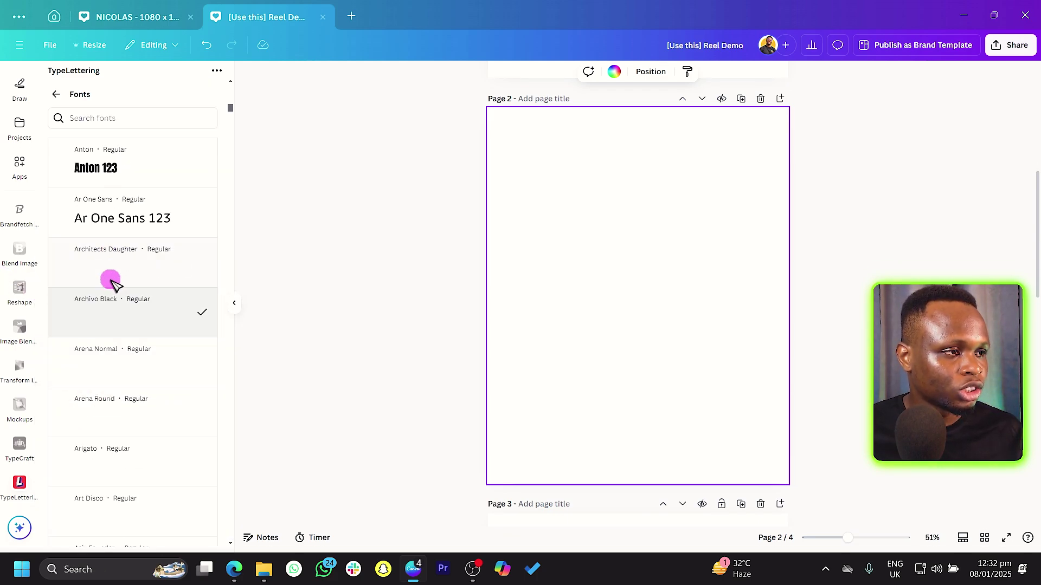
{"action": "scroll", "coordinate": [114, 347], "scroll_direction": "down", "scroll_amount": 6}
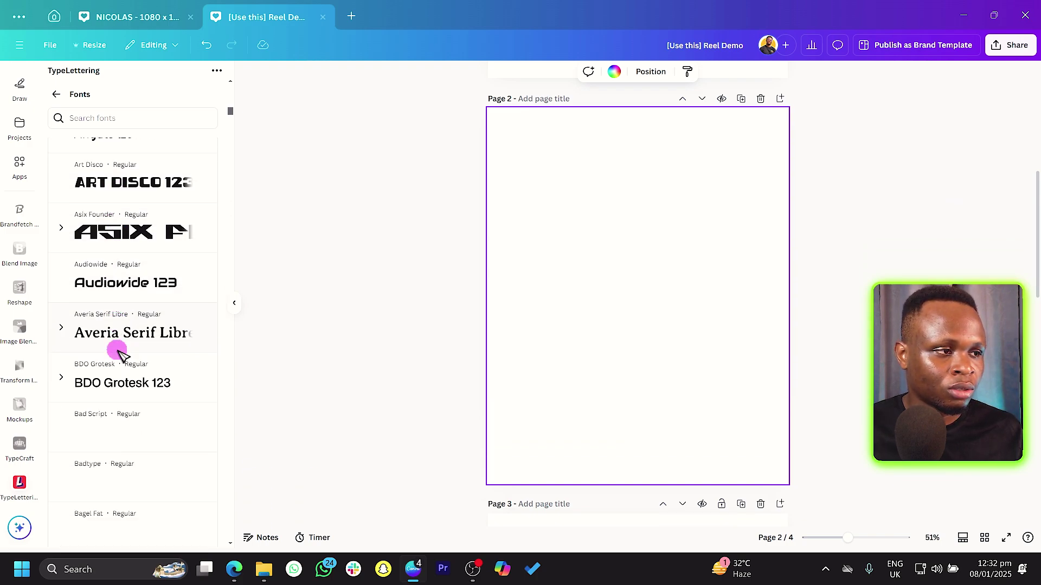
{"action": "scroll", "coordinate": [124, 342], "scroll_direction": "down", "scroll_amount": 4}
{"action": "scroll", "coordinate": [129, 294], "scroll_direction": "down", "scroll_amount": 2}
{"action": "scroll", "coordinate": [121, 339], "scroll_direction": "down", "scroll_amount": 1}
{"action": "scroll", "coordinate": [120, 339], "scroll_direction": "down", "scroll_amount": 3}
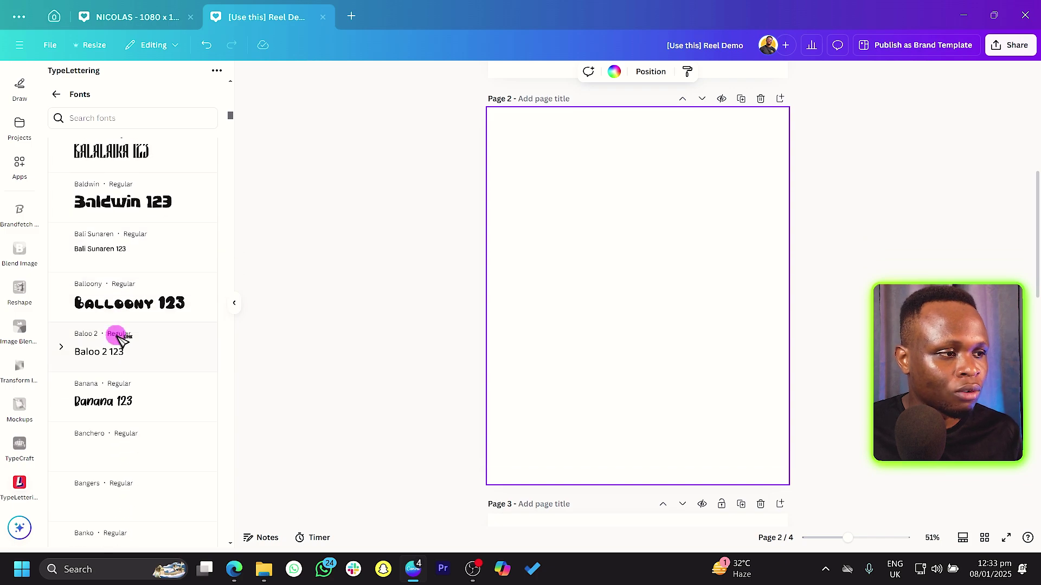
{"action": "left_click", "coordinate": [151, 313]}
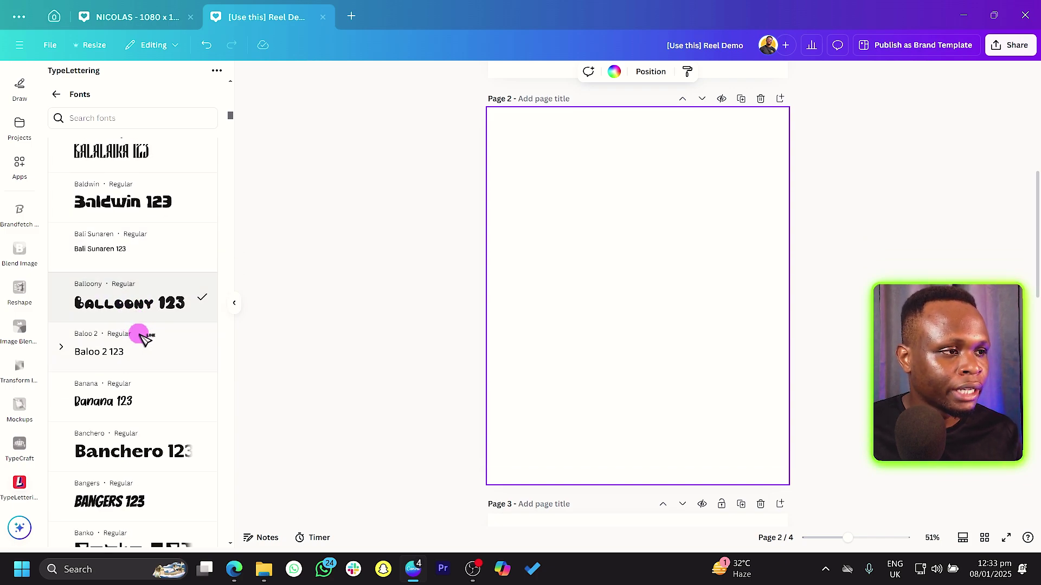
{"action": "left_click", "coordinate": [57, 95]}
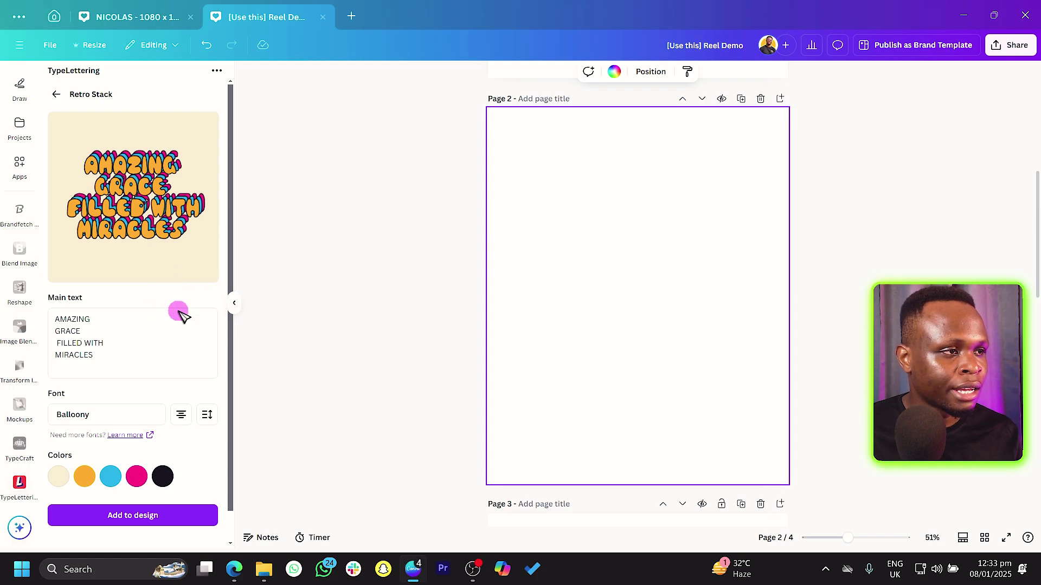
Step: Set the lettering background colour to white after trying a pale green
{"action": "scroll", "coordinate": [121, 450], "scroll_direction": "down", "scroll_amount": 2}
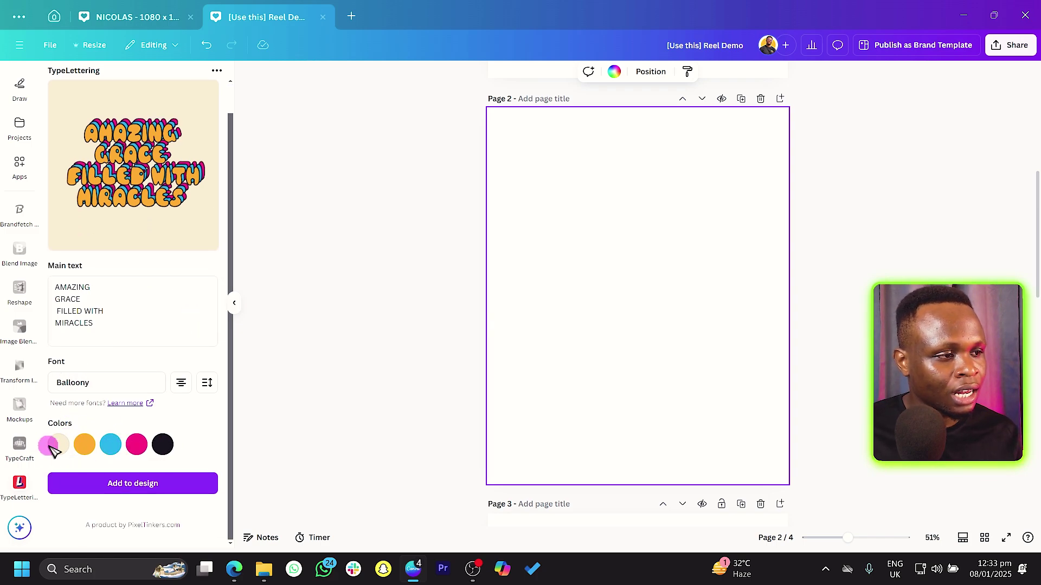
{"action": "left_click", "coordinate": [59, 445]}
{"action": "left_click_drag", "start_coordinate": [77, 388], "coordinate": [112, 378]}
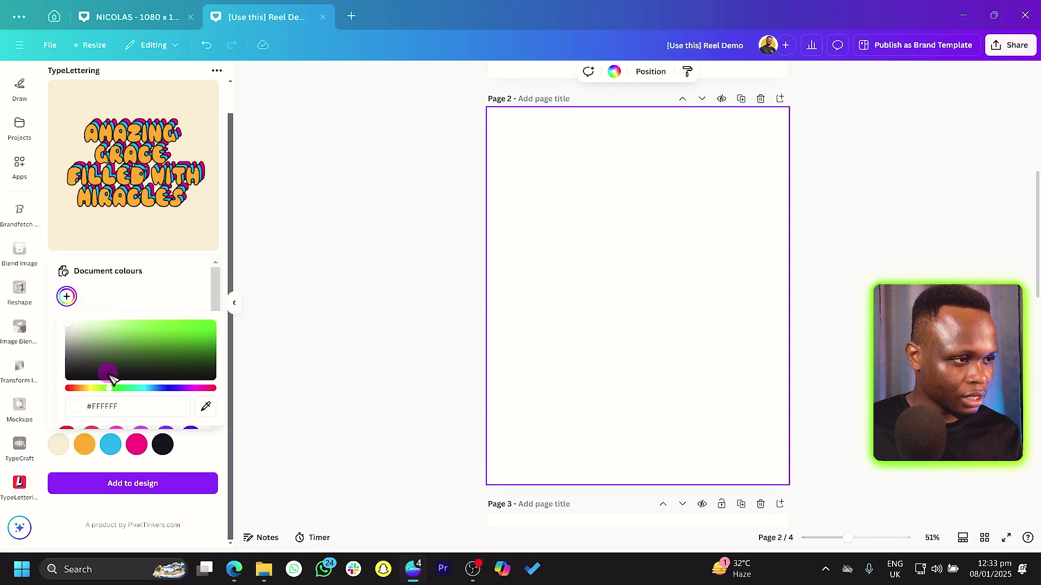
{"action": "left_click_drag", "start_coordinate": [85, 324], "coordinate": [80, 323]}
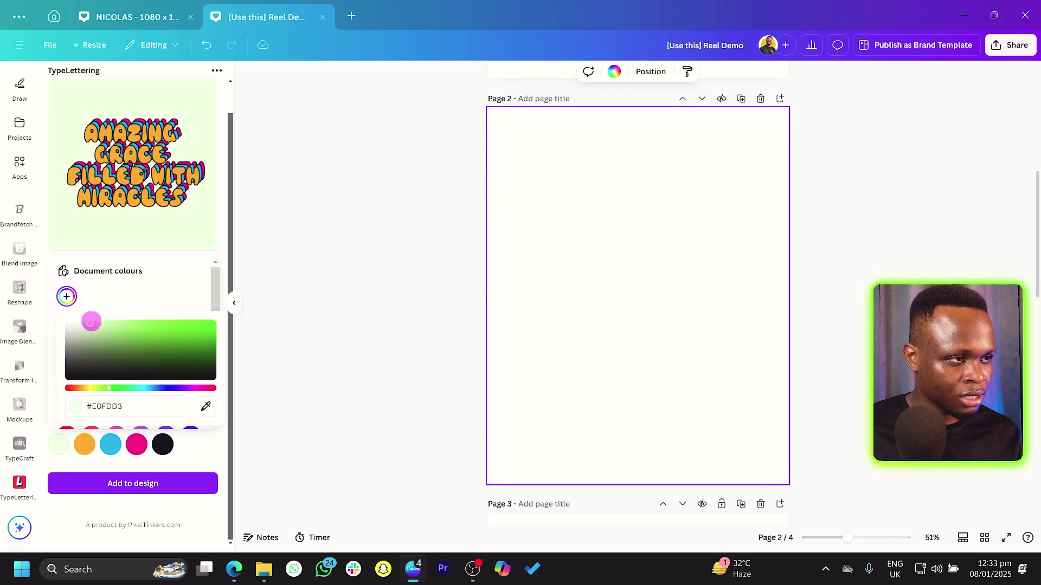
{"action": "left_click", "coordinate": [167, 298]}
{"action": "left_click", "coordinate": [166, 341]}
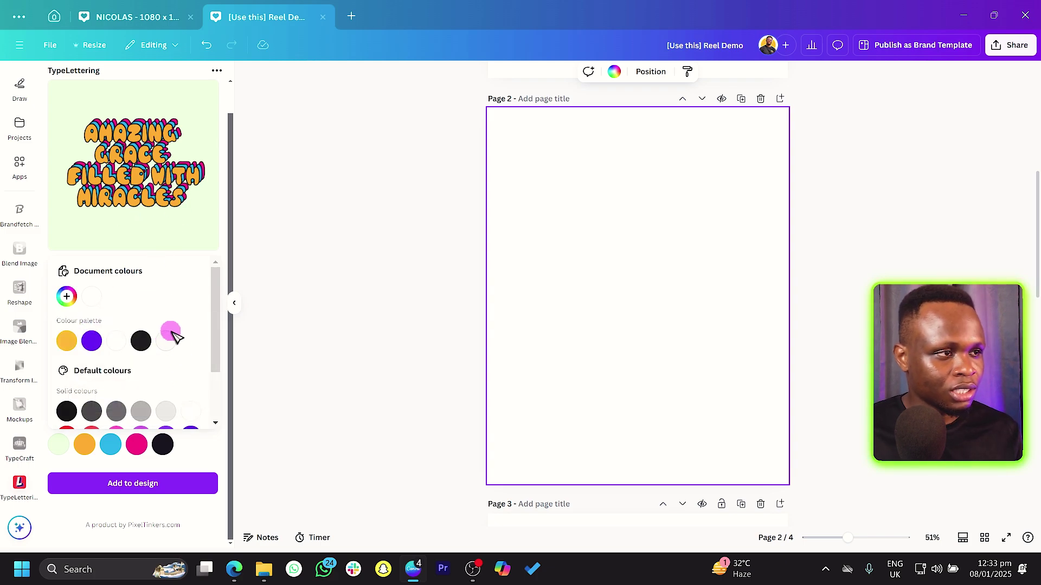
{"action": "left_click", "coordinate": [88, 451]}
Step: Change the pink shadow layer colour to black from the Default colours
{"action": "left_click", "coordinate": [86, 446]}
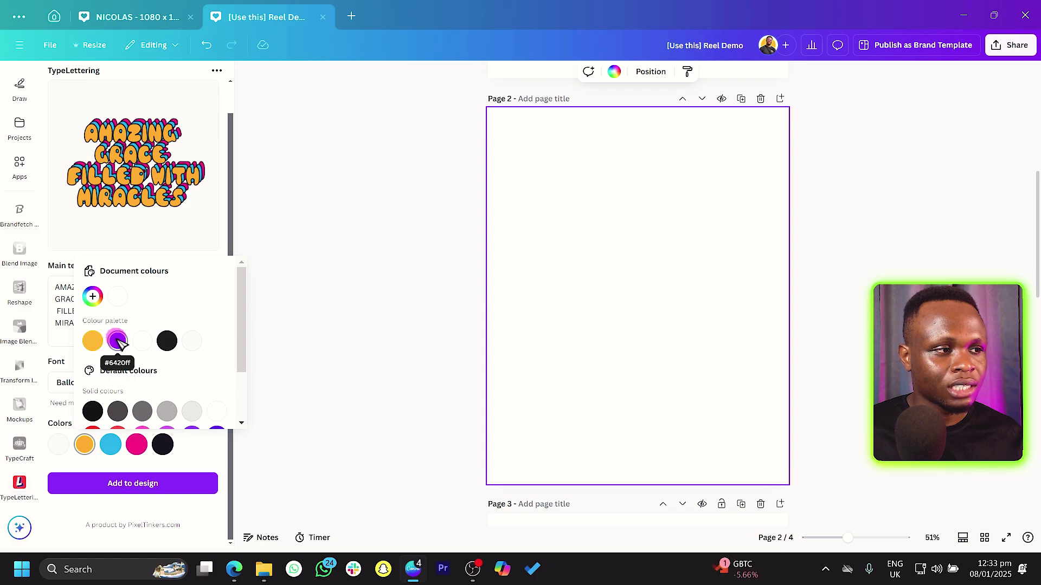
{"action": "left_click", "coordinate": [137, 456]}
{"action": "left_click", "coordinate": [136, 446]}
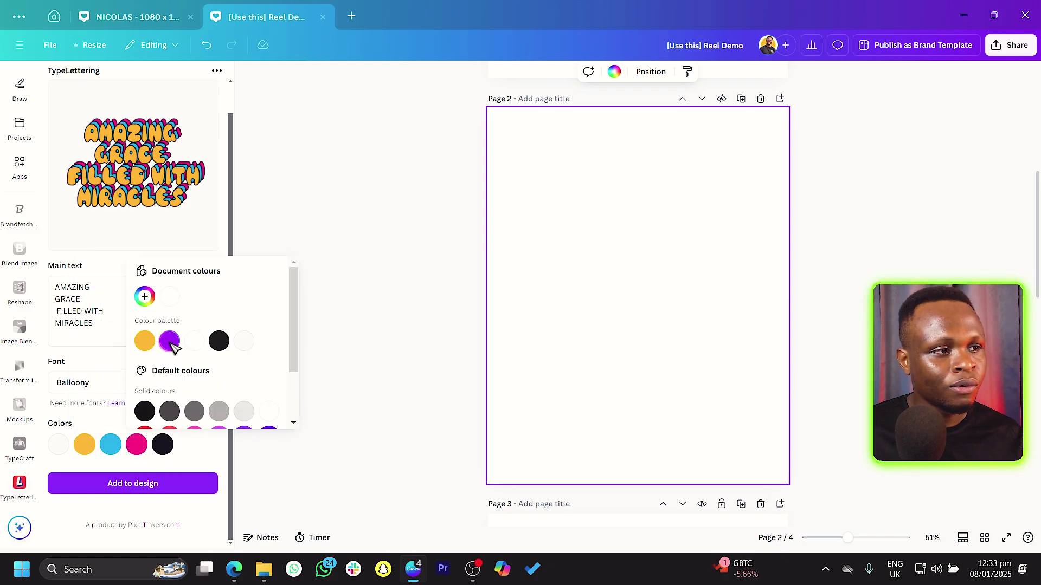
{"action": "scroll", "coordinate": [163, 347], "scroll_direction": "down", "scroll_amount": 2}
{"action": "left_click", "coordinate": [145, 344]}
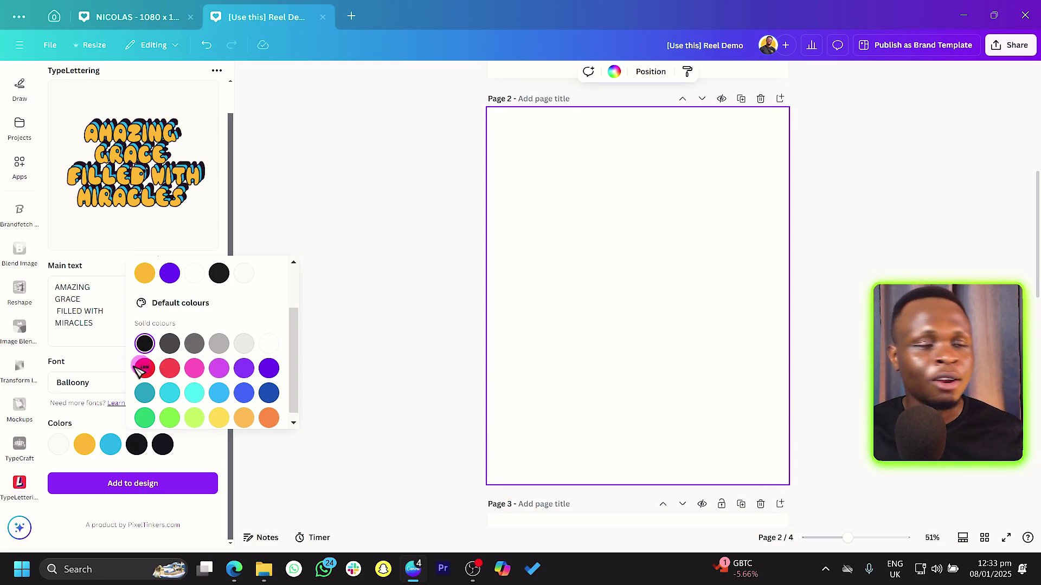
{"action": "left_click", "coordinate": [97, 359]}
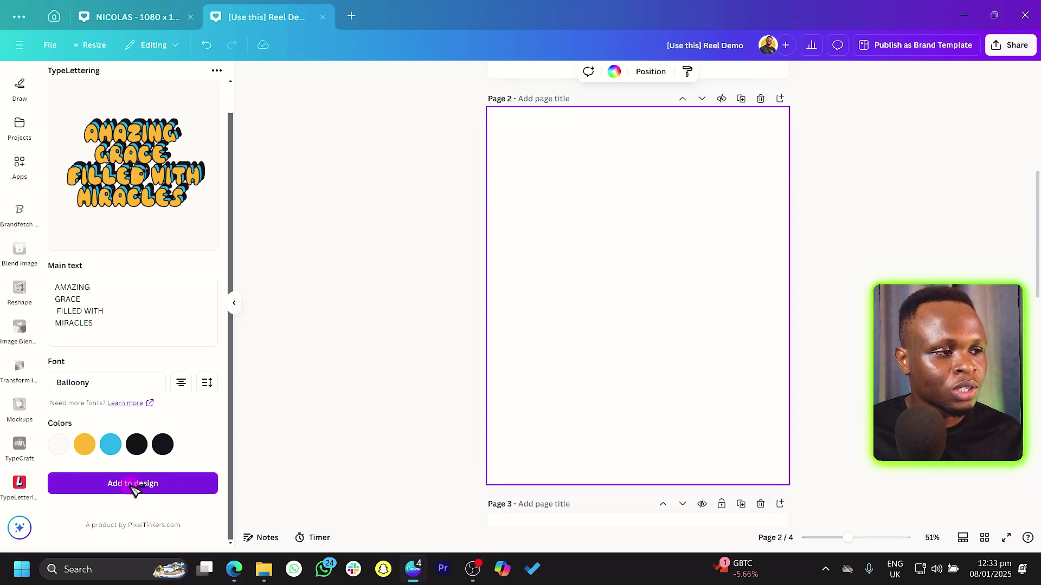
Step: Add the AMAZING GRACE lettering to page 2 and enlarge it across most of the page width
{"action": "left_click", "coordinate": [163, 483]}
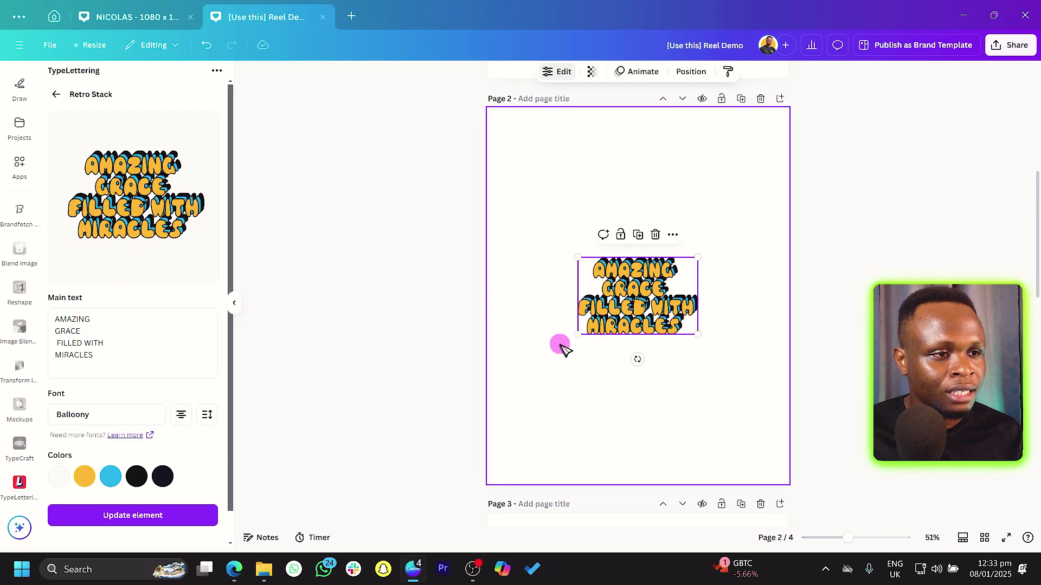
{"action": "left_click_drag", "start_coordinate": [579, 334], "coordinate": [539, 406]}
{"action": "left_click", "coordinate": [547, 453]}
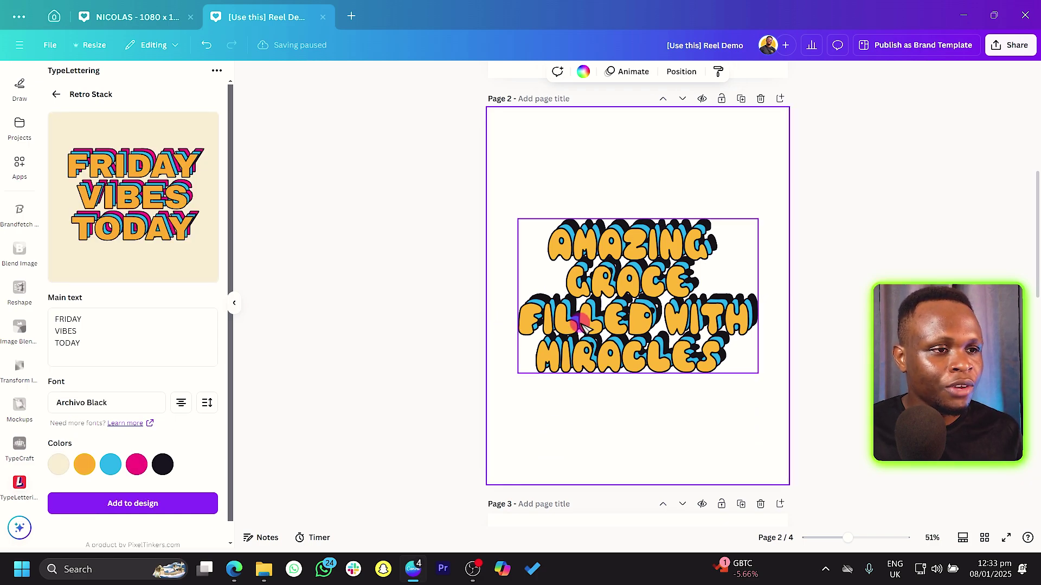
{"action": "left_click", "coordinate": [595, 282]}
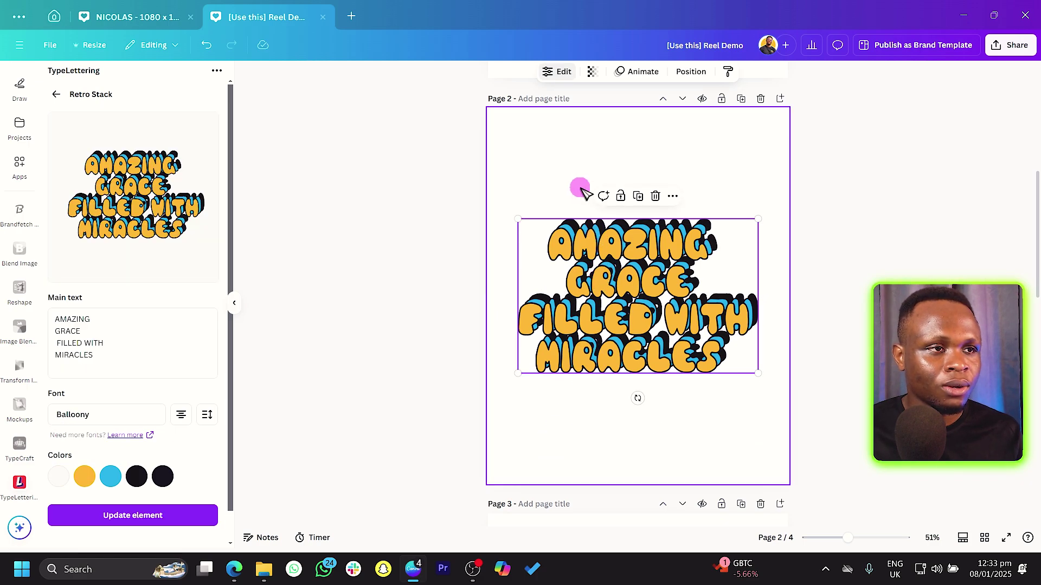
{"action": "left_click", "coordinate": [56, 95]}
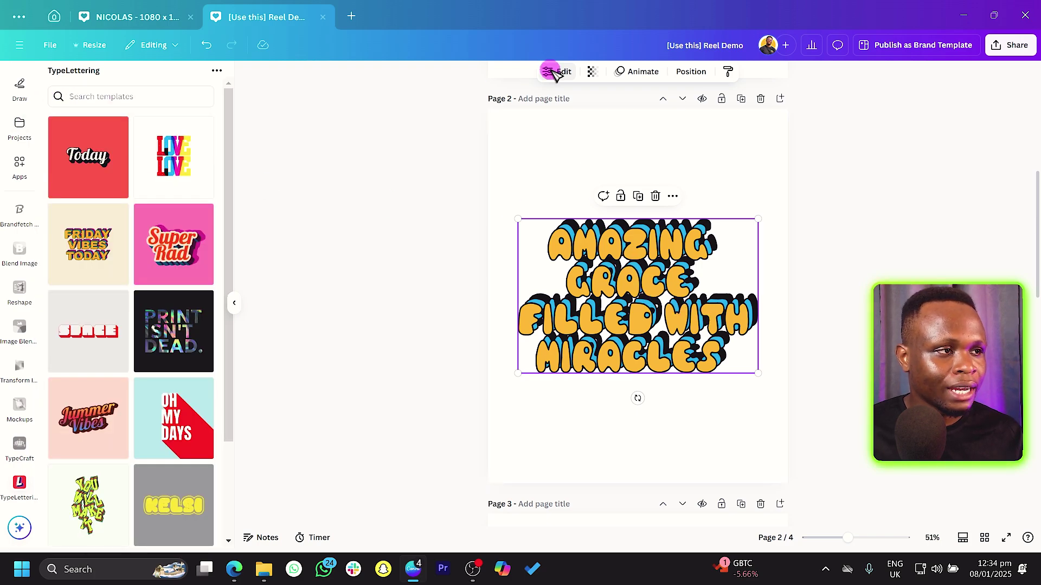
{"action": "left_click", "coordinate": [613, 252]}
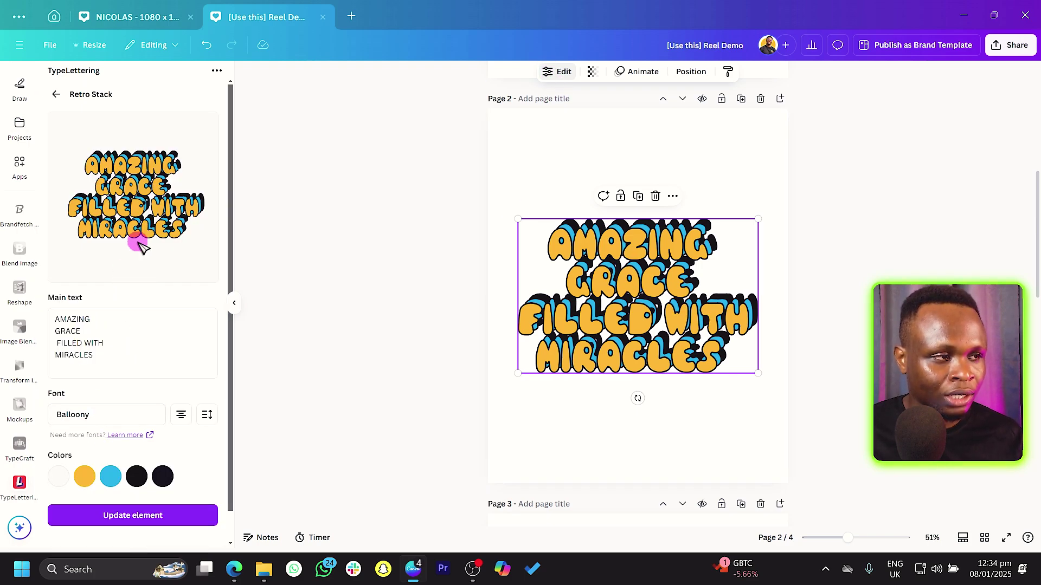
{"action": "left_click", "coordinate": [627, 454]}
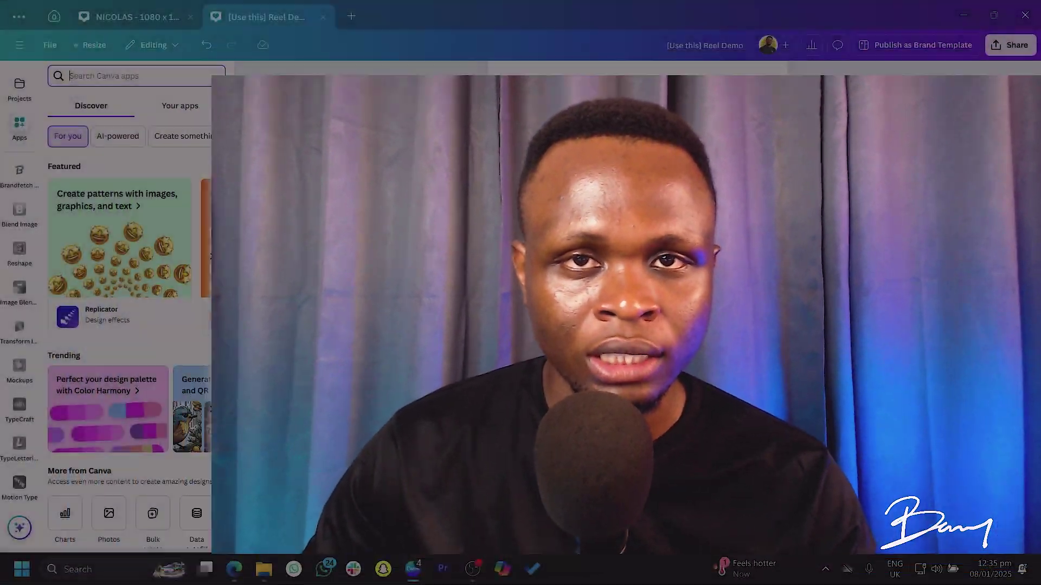
Step: Add a new blank page 3 after page 2
{"action": "scroll", "coordinate": [775, 434], "scroll_direction": "down", "scroll_amount": 5}
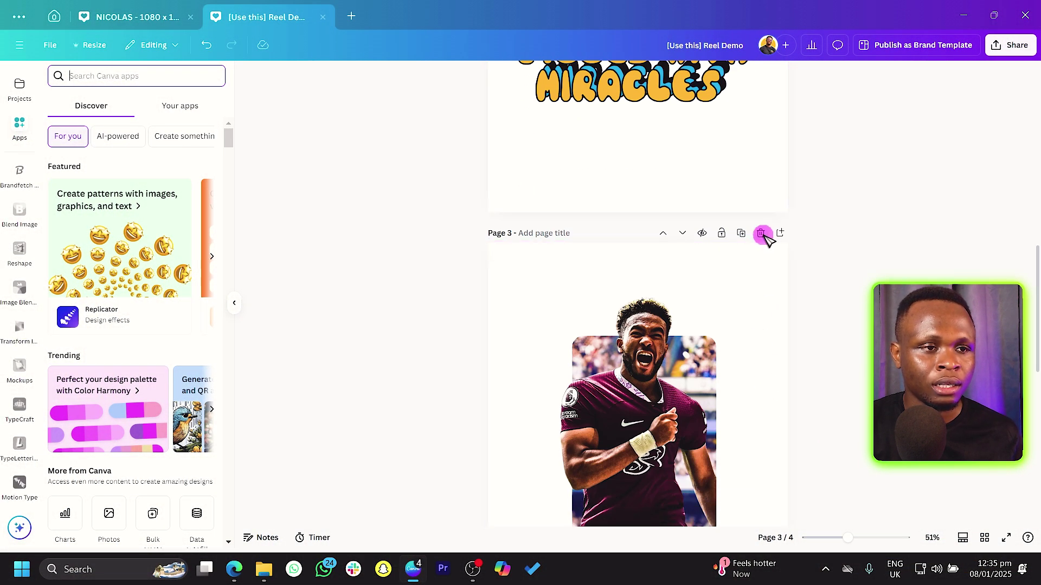
{"action": "scroll", "coordinate": [769, 242], "scroll_direction": "up", "scroll_amount": 5}
{"action": "left_click", "coordinate": [780, 99]}
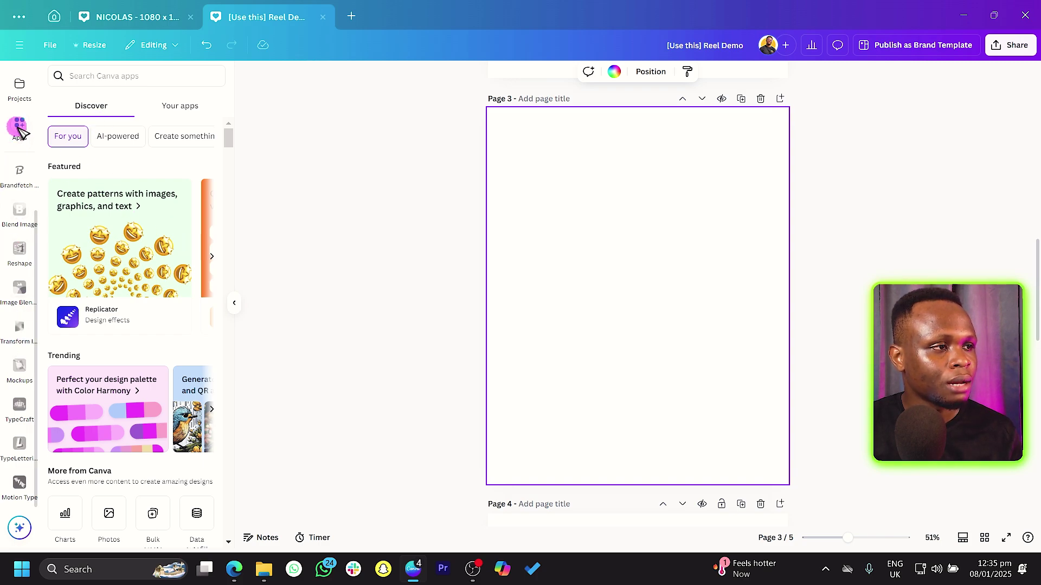
Step: Search Apps for TYPEEXTRUDE and open the TypeExtrude app
{"action": "left_click", "coordinate": [78, 75]}
{"action": "type", "text": "TYPE"}
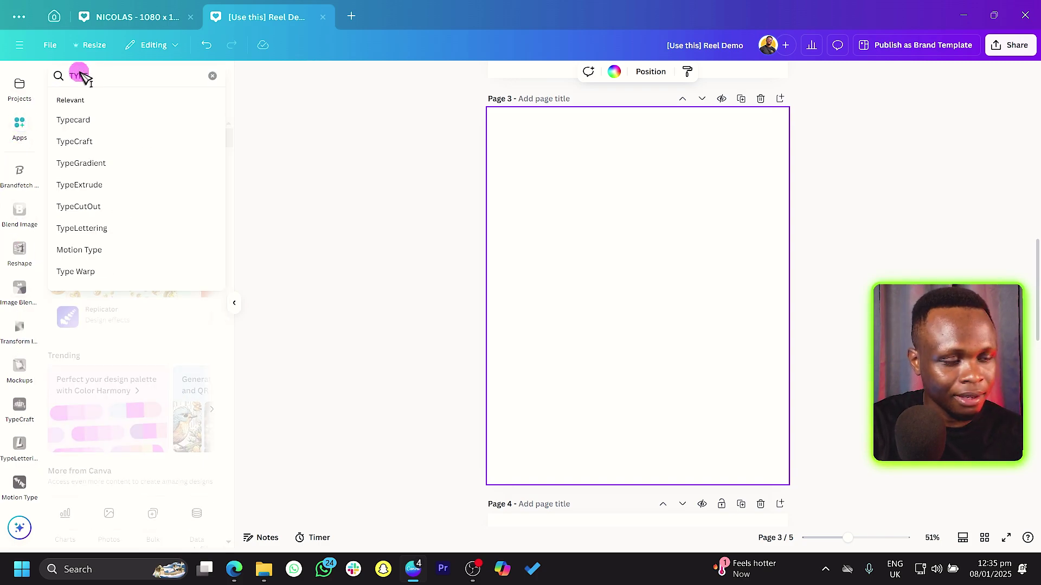
{"action": "type", "text": "EXTRUDE"}
{"action": "key", "text": "Return"}
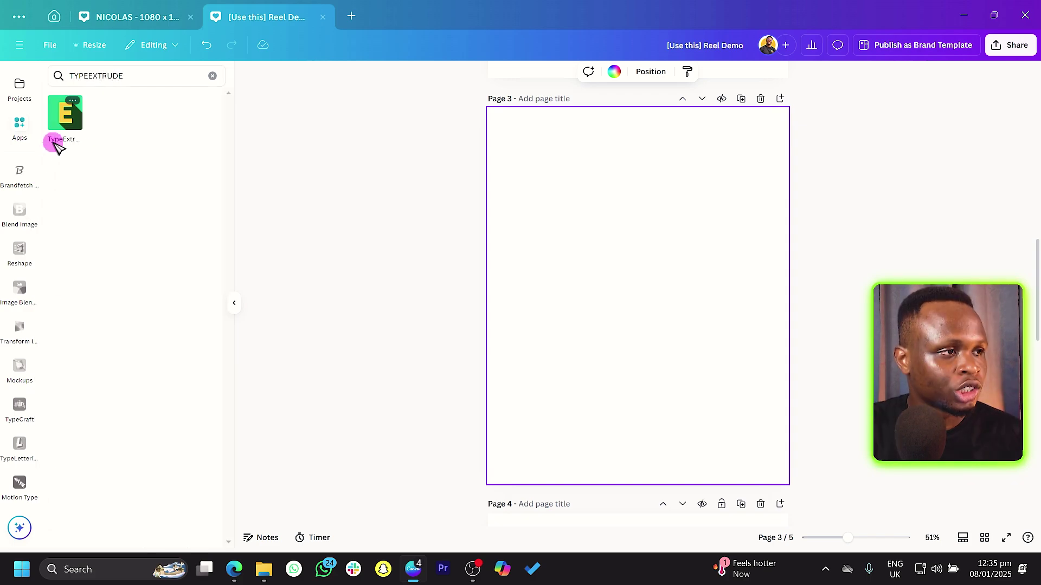
{"action": "left_click", "coordinate": [65, 113]}
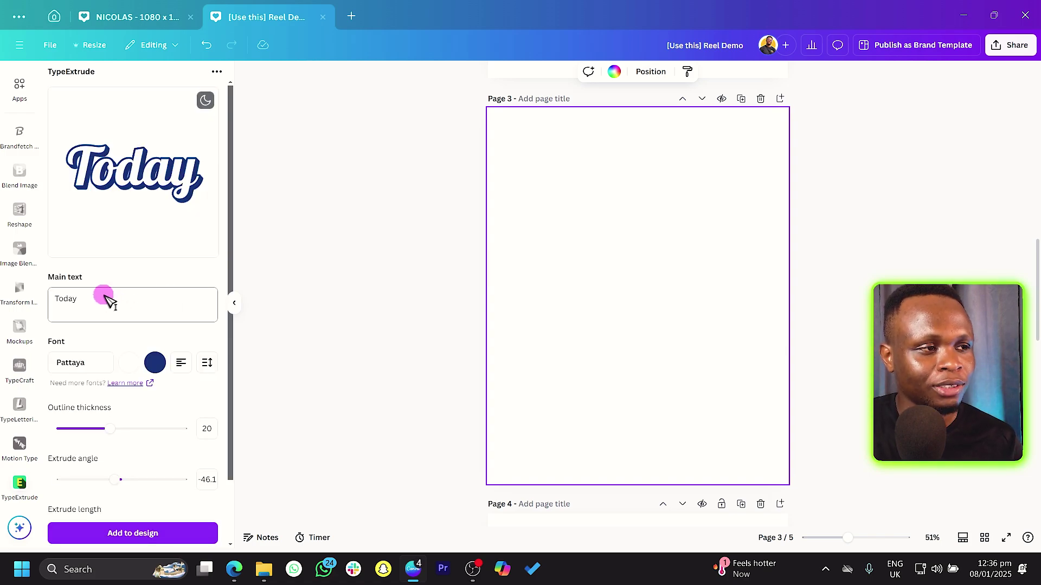
Step: Replace the sample text Today with AMAZING
{"action": "left_click_drag", "start_coordinate": [105, 299], "coordinate": [35, 297]}
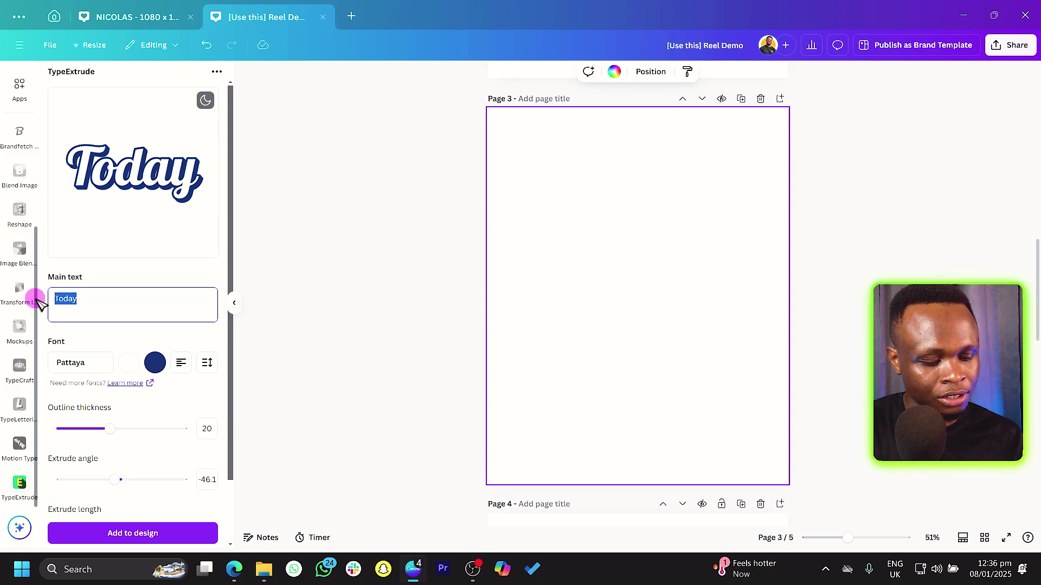
{"action": "type", "text": "AMAZING"}
{"action": "key", "text": "BackSpace"}
{"action": "type", "text": "G"}
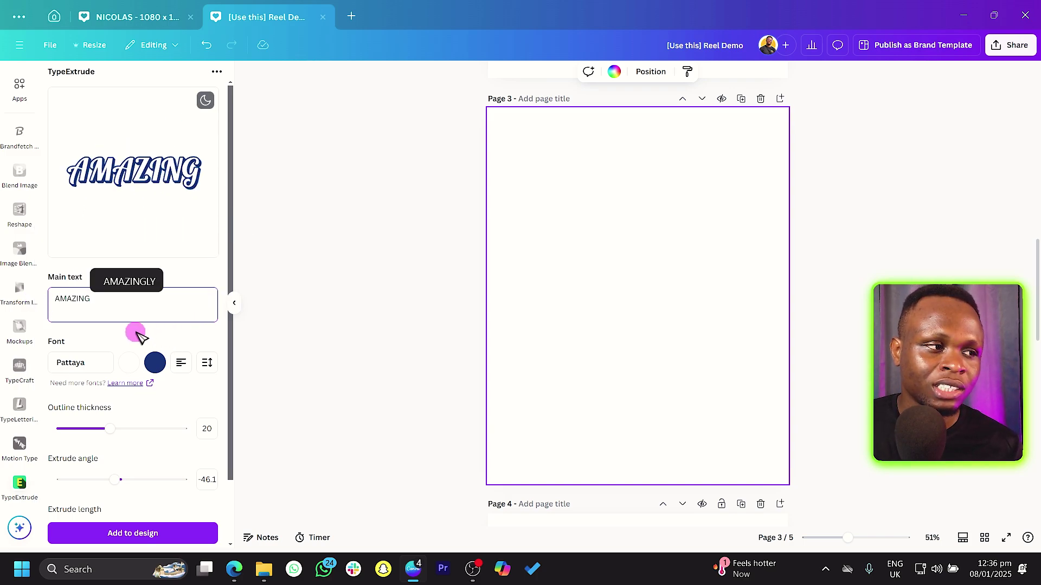
Step: Apply the Pixbob font to the AMAZING extruded text
{"action": "left_click", "coordinate": [83, 366]}
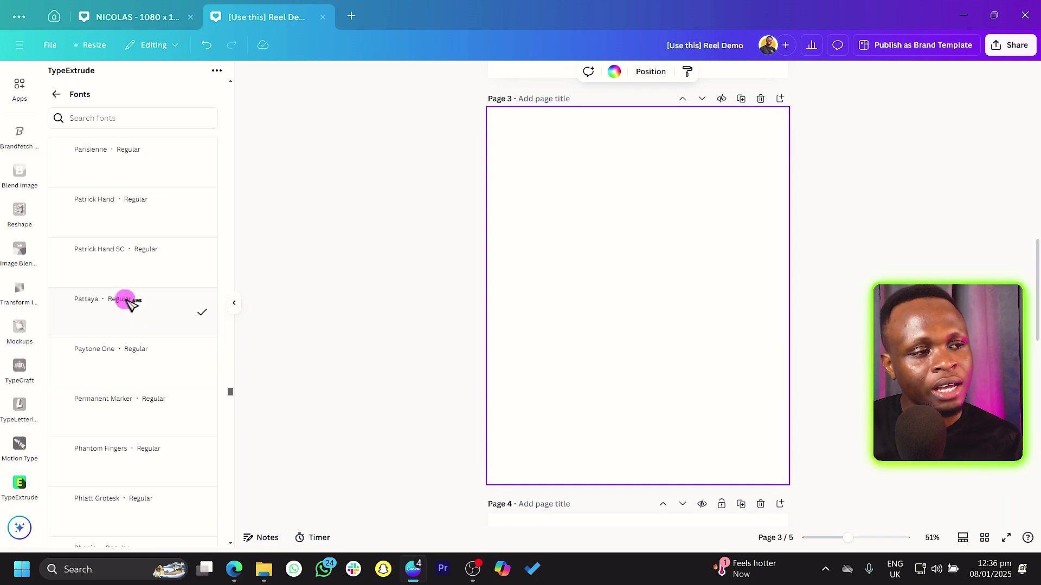
{"action": "scroll", "coordinate": [106, 377], "scroll_direction": "down", "scroll_amount": 3}
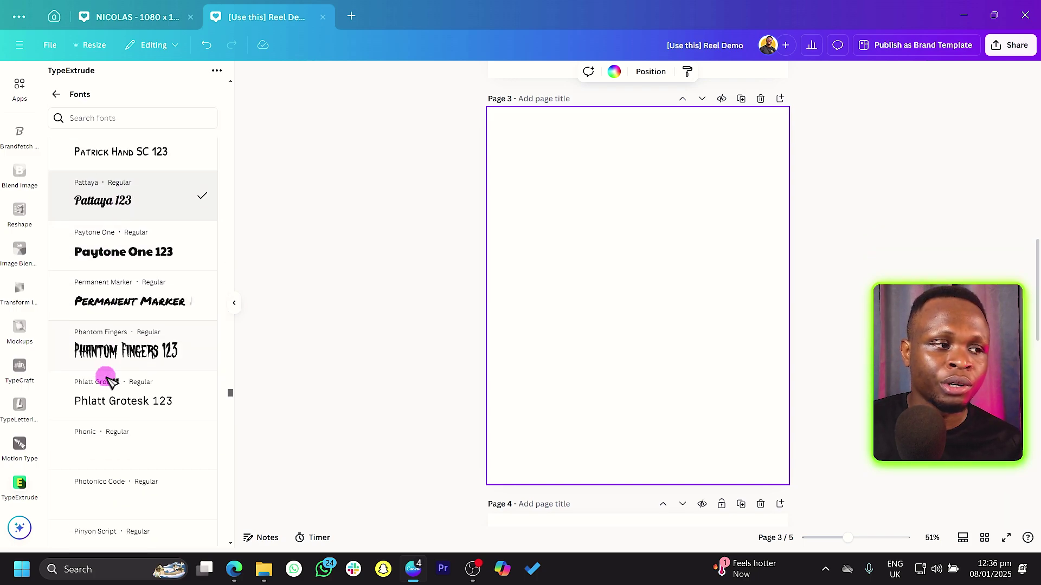
{"action": "scroll", "coordinate": [109, 379], "scroll_direction": "down", "scroll_amount": 8}
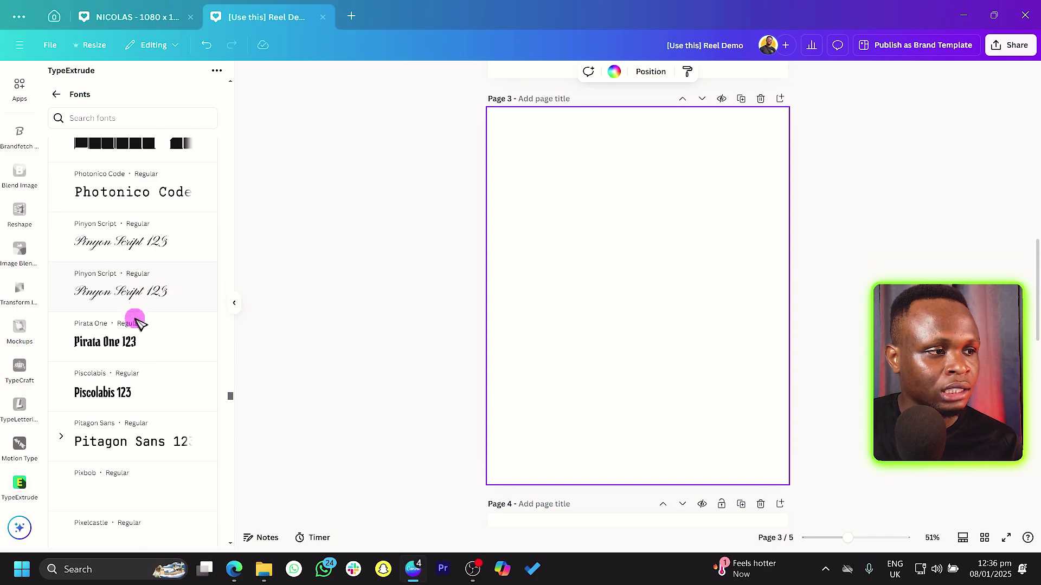
{"action": "scroll", "coordinate": [140, 324], "scroll_direction": "down", "scroll_amount": 4}
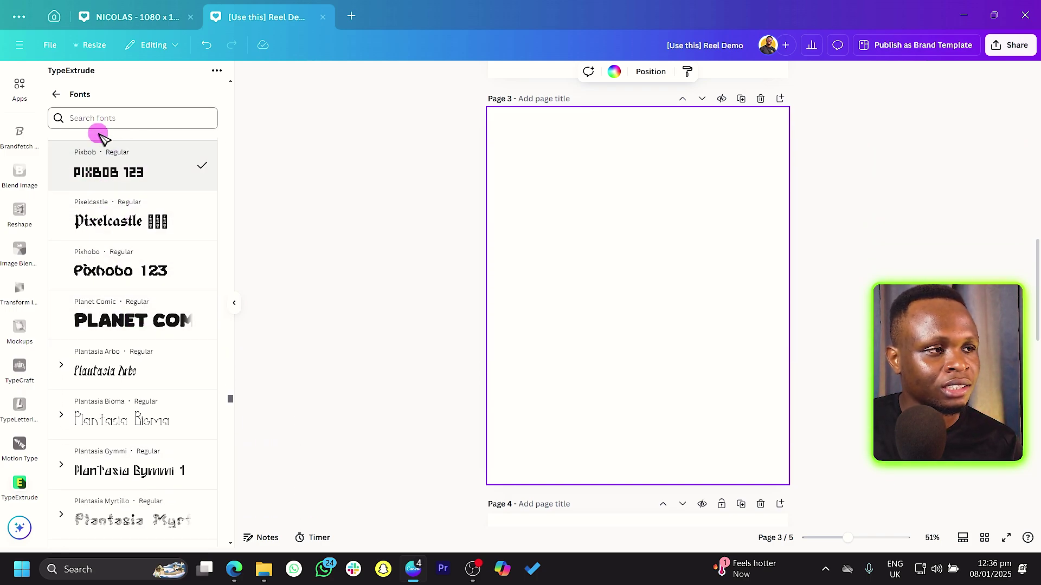
{"action": "left_click", "coordinate": [54, 94]}
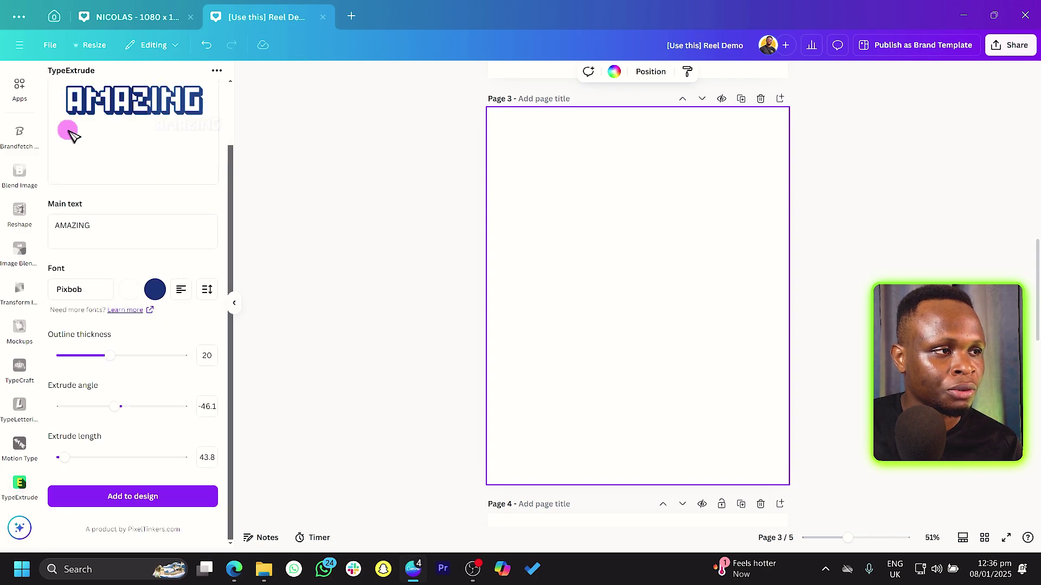
Step: Make the AMAZING letters yellow and the extrusion a custom dark brown #402E00
{"action": "left_click", "coordinate": [131, 290]}
{"action": "scroll", "coordinate": [136, 374], "scroll_direction": "down", "scroll_amount": 2}
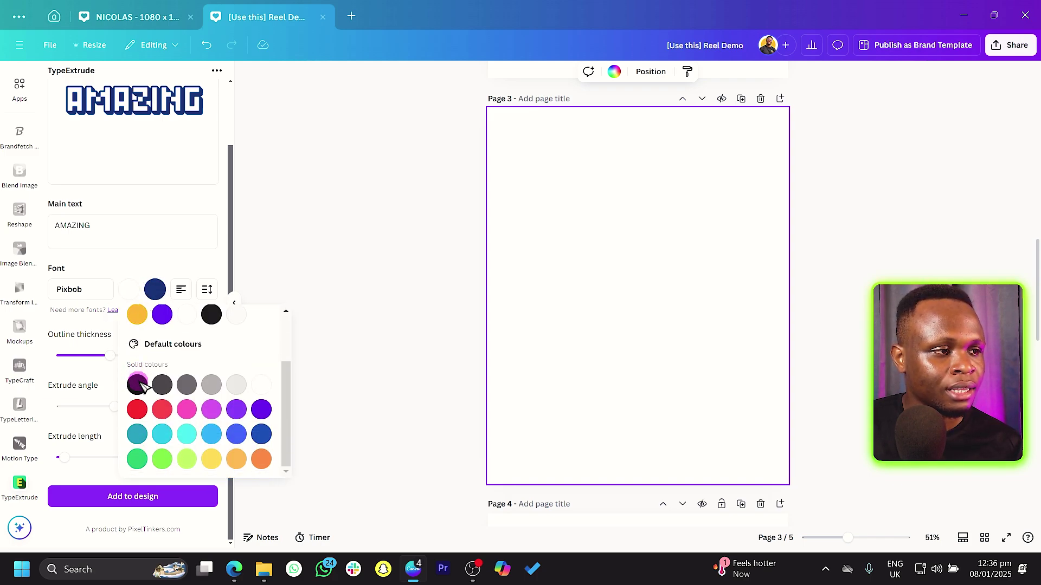
{"action": "scroll", "coordinate": [143, 386], "scroll_direction": "up", "scroll_amount": 1}
{"action": "left_click", "coordinate": [137, 381]}
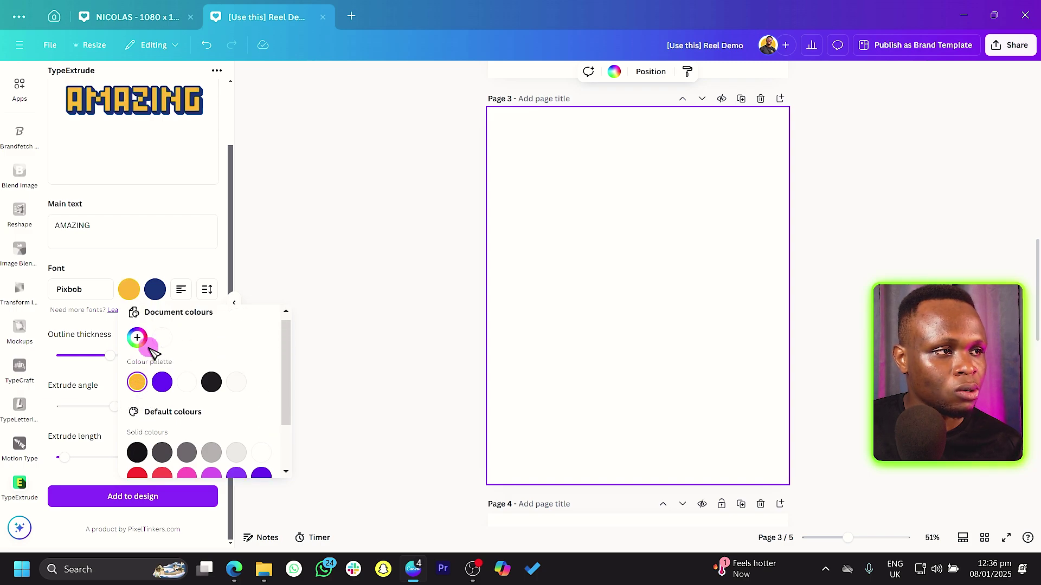
{"action": "left_click", "coordinate": [162, 292]}
{"action": "left_click", "coordinate": [155, 289]}
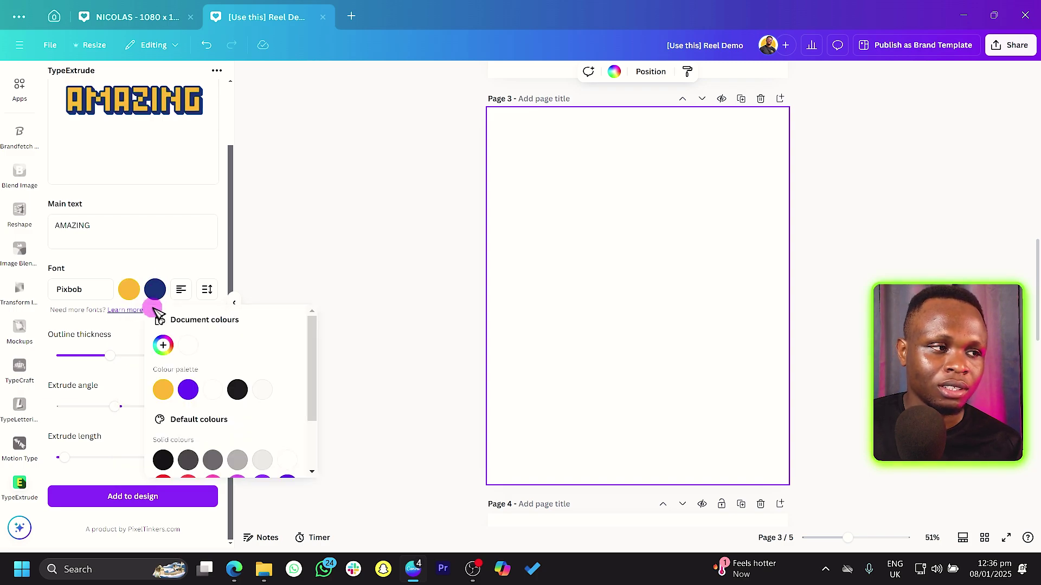
{"action": "left_click", "coordinate": [163, 346]}
{"action": "left_click_drag", "start_coordinate": [304, 374], "coordinate": [329, 420]}
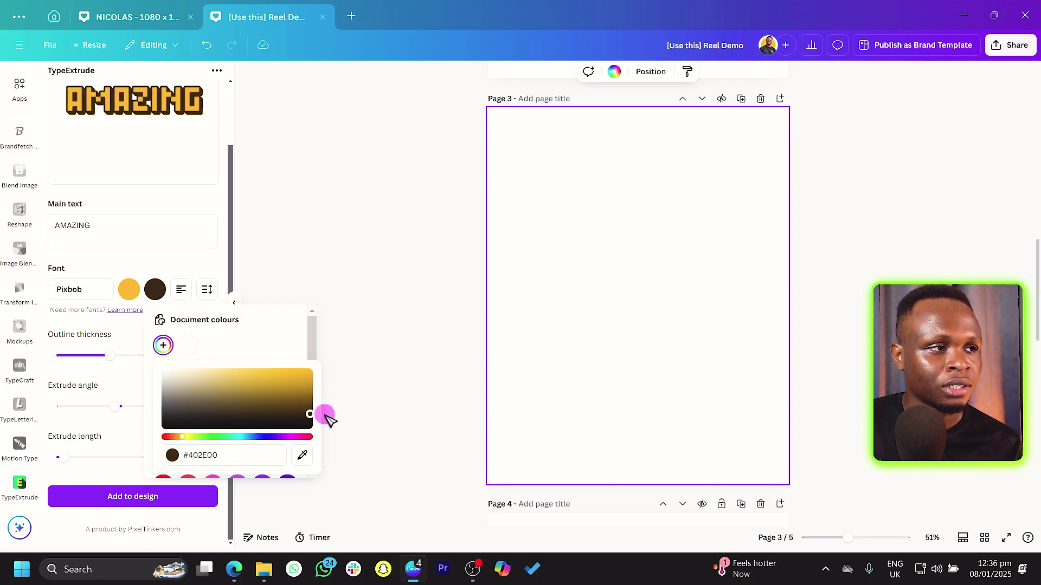
{"action": "left_click", "coordinate": [170, 260]}
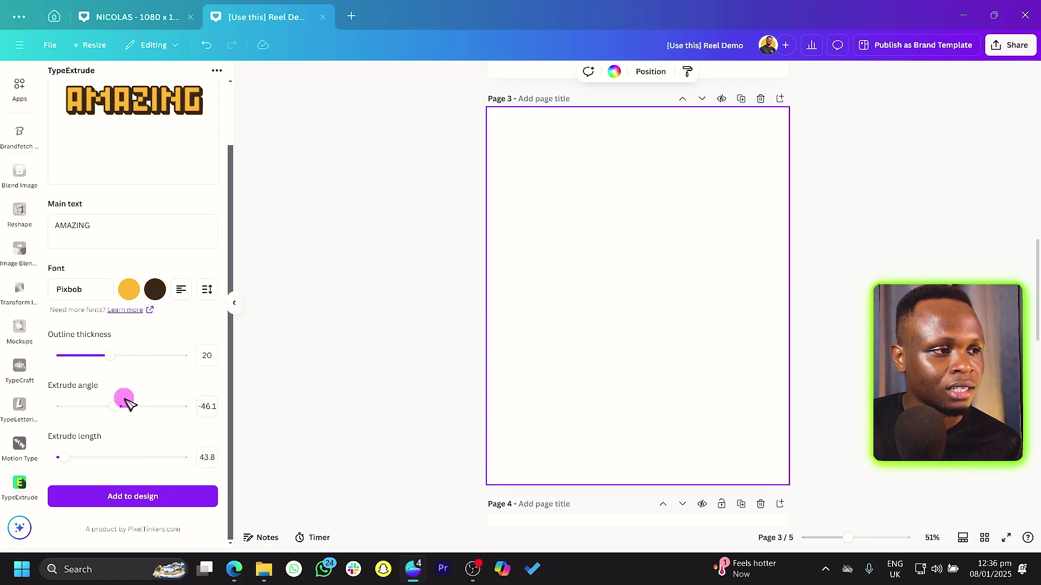
Step: Set outline 13.9, extrusion length 1495 and angle 312.2, then add AMAZING to Page 3
{"action": "mouse_move", "coordinate": [114, 408]}
{"action": "left_mouse_down"}
{"action": "mouse_move", "coordinate": [149, 405]}
{"action": "mouse_move", "coordinate": [105, 404]}
{"action": "left_mouse_up"}
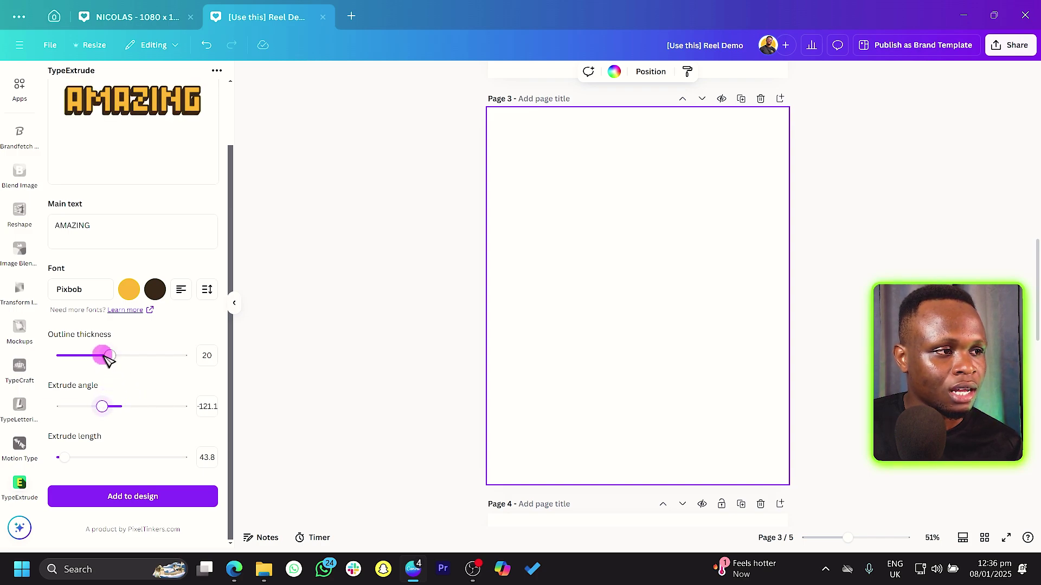
{"action": "mouse_move", "coordinate": [110, 356]}
{"action": "left_mouse_down"}
{"action": "mouse_move", "coordinate": [158, 356]}
{"action": "mouse_move", "coordinate": [53, 358]}
{"action": "mouse_move", "coordinate": [100, 355]}
{"action": "left_mouse_up"}
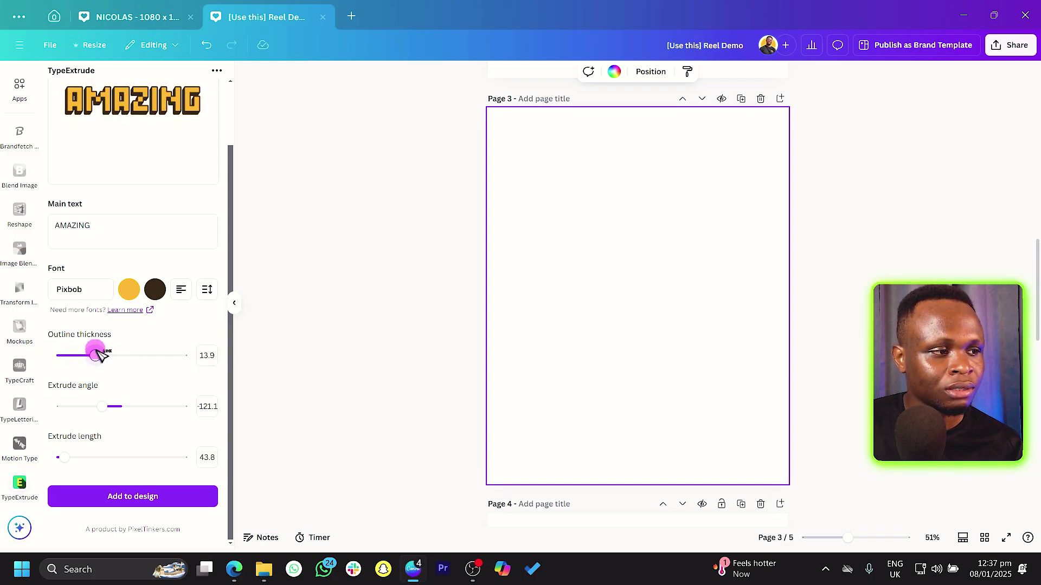
{"action": "left_click_drag", "start_coordinate": [72, 460], "coordinate": [158, 454]}
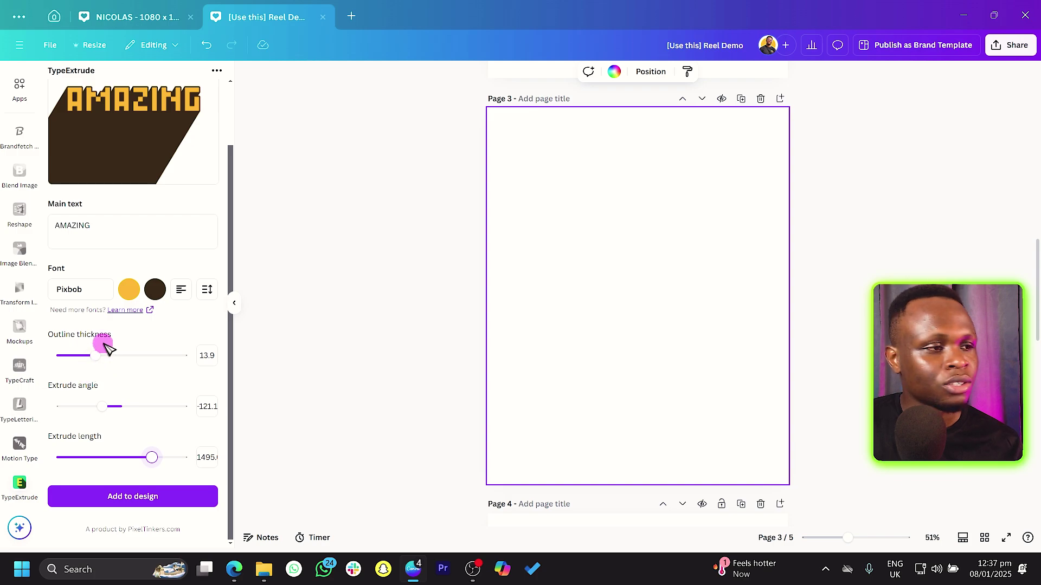
{"action": "left_click_drag", "start_coordinate": [102, 406], "coordinate": [181, 428]}
{"action": "left_click", "coordinate": [157, 490]}
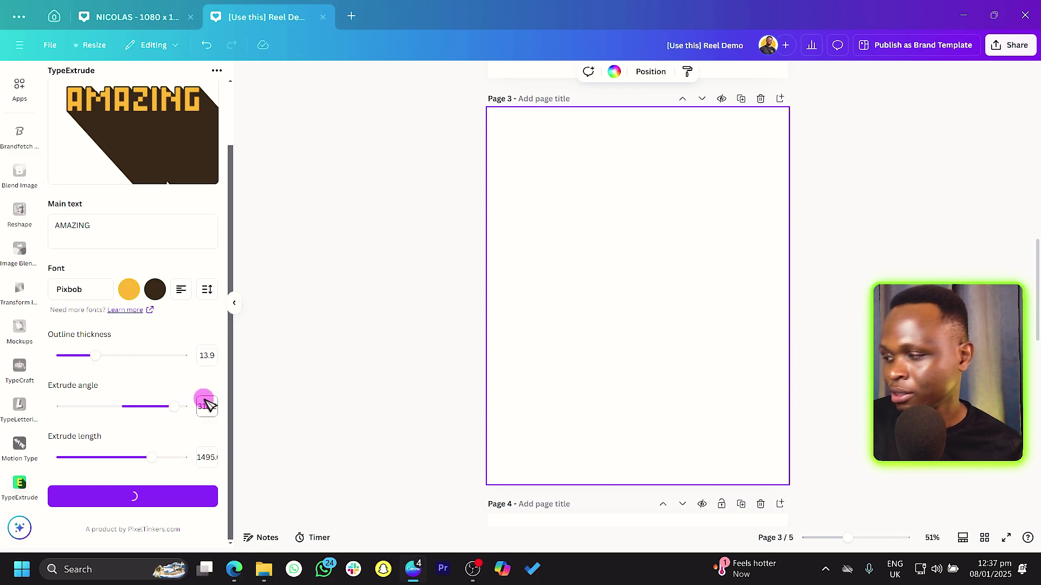
Step: Enlarge the AMAZING element and move it low on Page 3
{"action": "left_click_drag", "start_coordinate": [702, 336], "coordinate": [820, 515]}
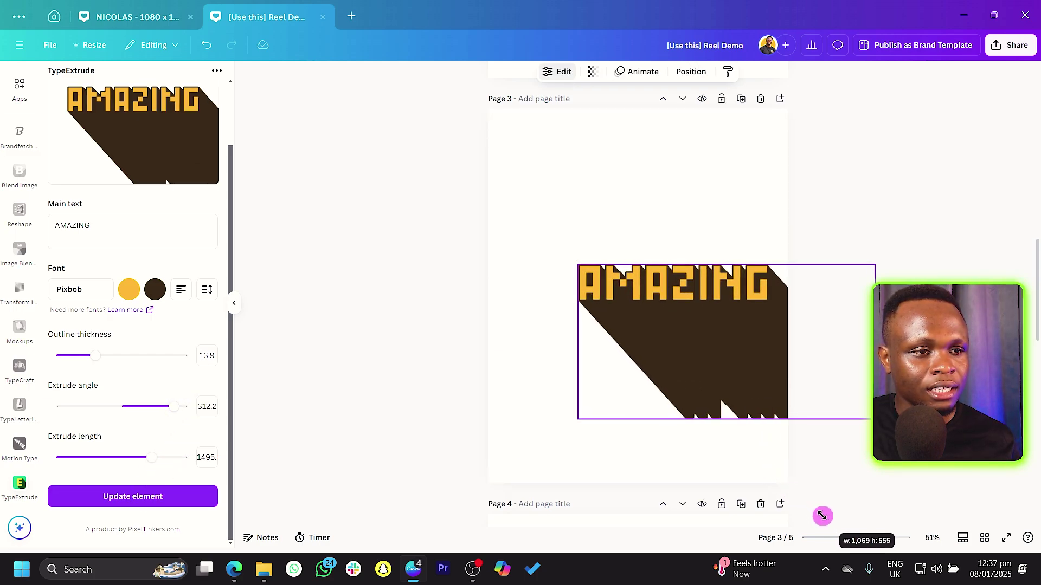
{"action": "left_click_drag", "start_coordinate": [578, 418], "coordinate": [484, 463]}
{"action": "left_click_drag", "start_coordinate": [600, 361], "coordinate": [624, 410]}
Step: Give Page 3 a custom brown #964C16 background colour
{"action": "left_click", "coordinate": [639, 190]}
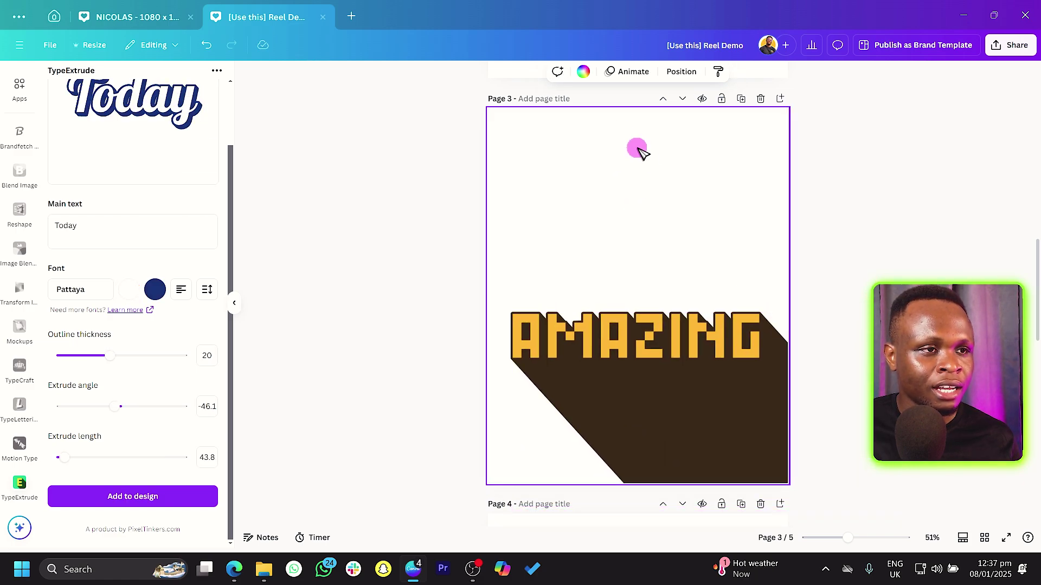
{"action": "left_click", "coordinate": [583, 71]}
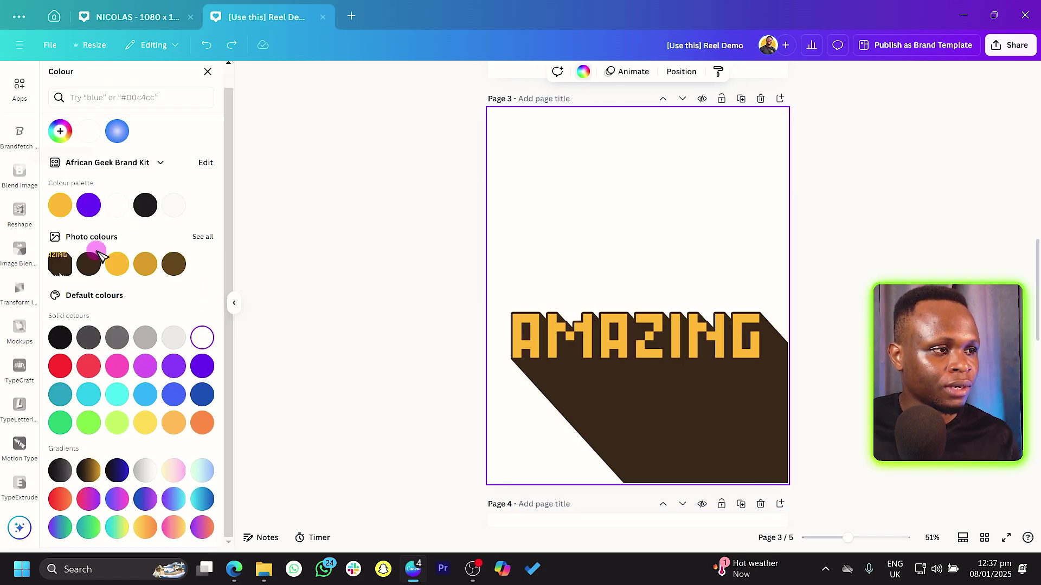
{"action": "left_click", "coordinate": [60, 131]}
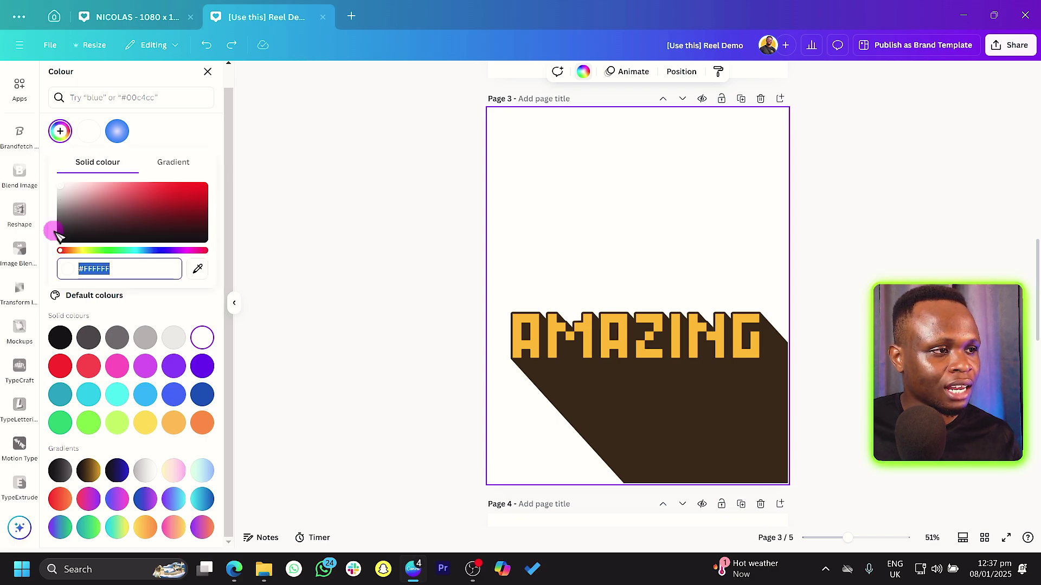
{"action": "left_click_drag", "start_coordinate": [156, 187], "coordinate": [186, 207]}
{"action": "left_click_drag", "start_coordinate": [78, 250], "coordinate": [73, 251]}
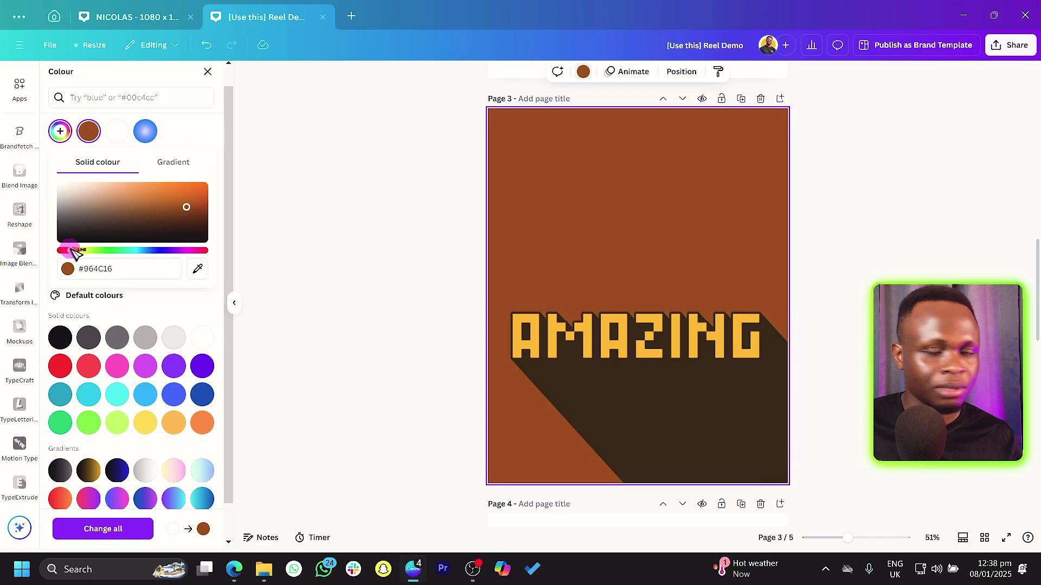
{"action": "left_click", "coordinate": [457, 243]}
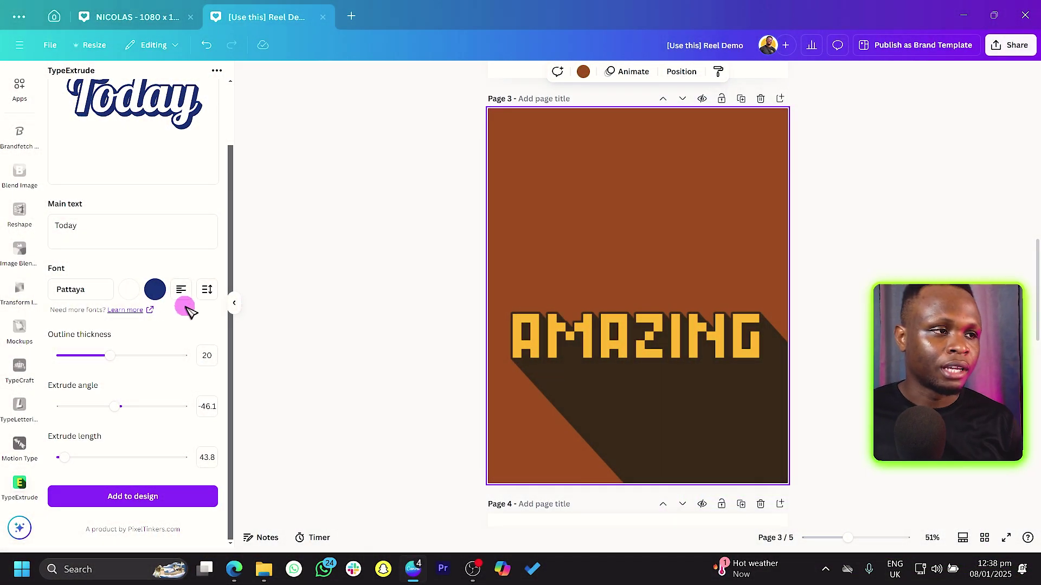
Step: Add blank Page 4 and open the Type Warp app from an apps search for 'TYPE'
{"action": "left_click", "coordinate": [781, 99]}
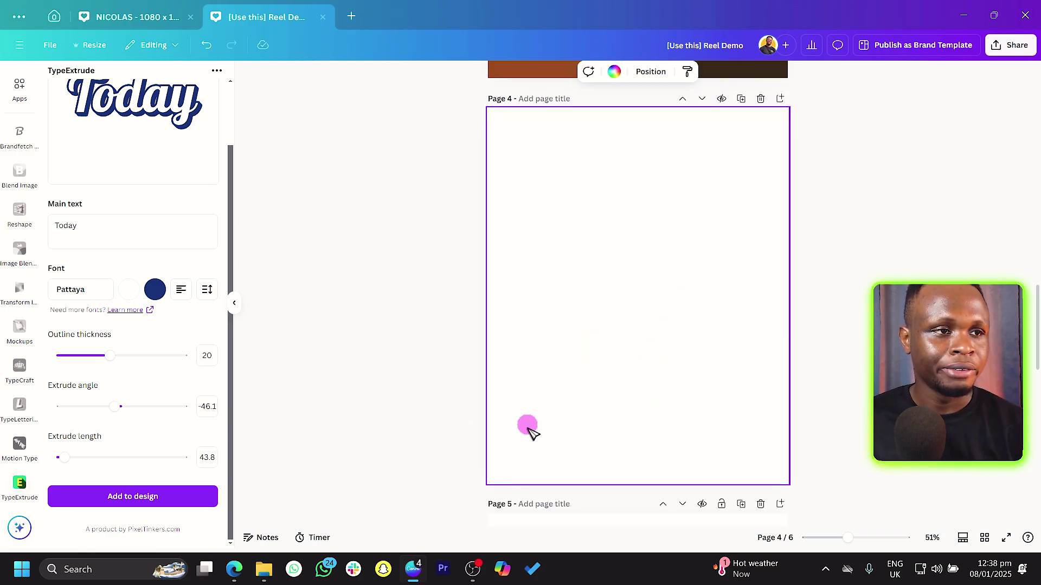
{"action": "left_click", "coordinate": [20, 156]}
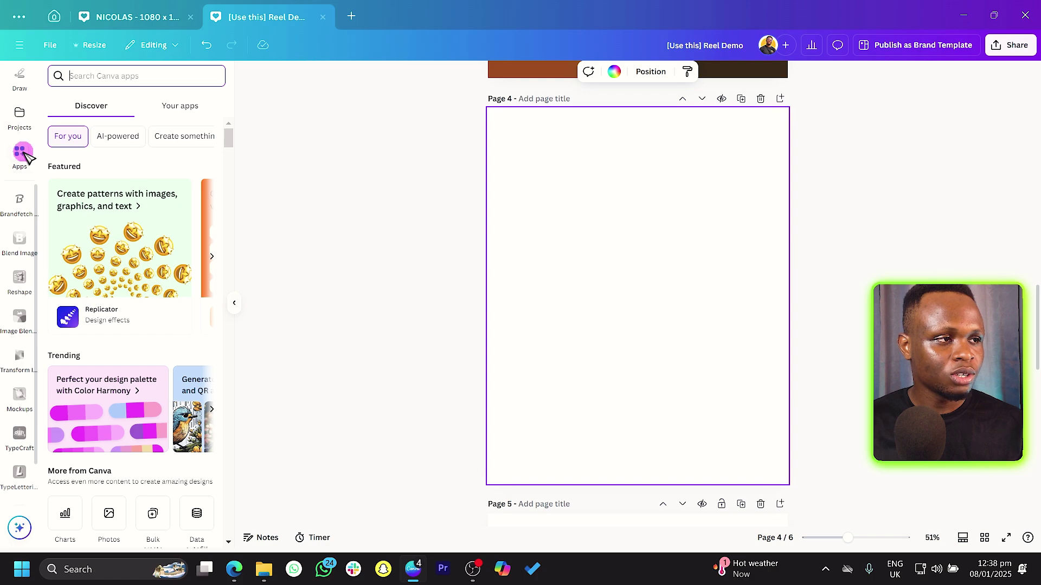
{"action": "left_click", "coordinate": [79, 82]}
{"action": "type", "text": "TYPE"}
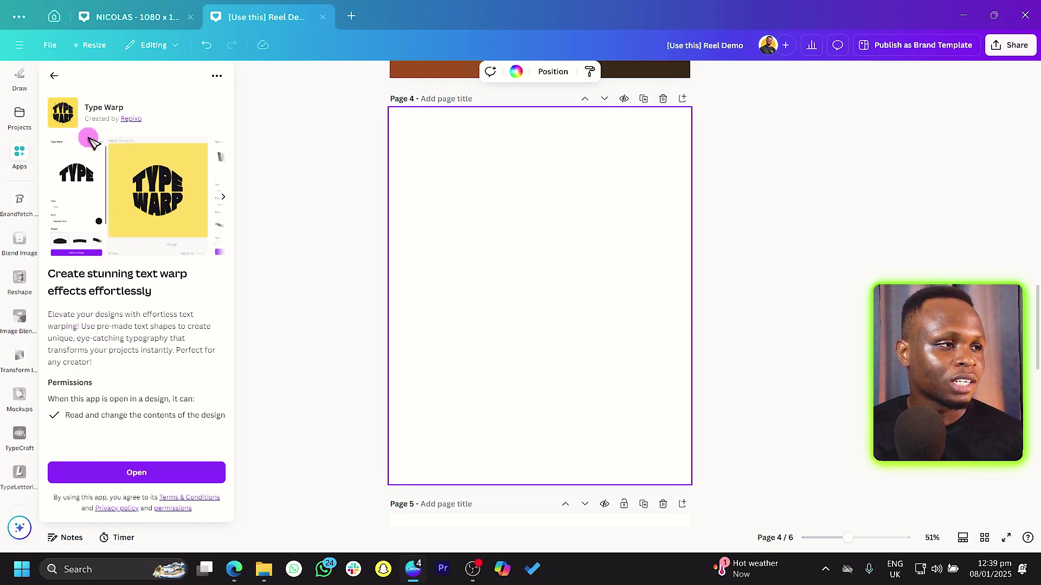
{"action": "left_click", "coordinate": [146, 474]}
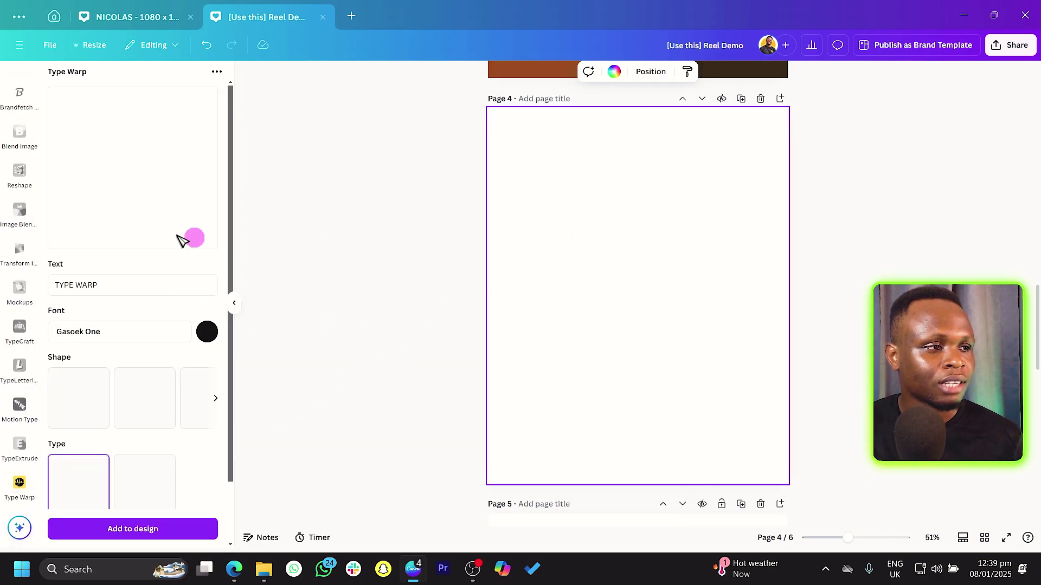
Step: Replace the Type Warp text with 'stupendous', keeping the letters black
{"action": "scroll", "coordinate": [93, 247], "scroll_direction": "down", "scroll_amount": 2}
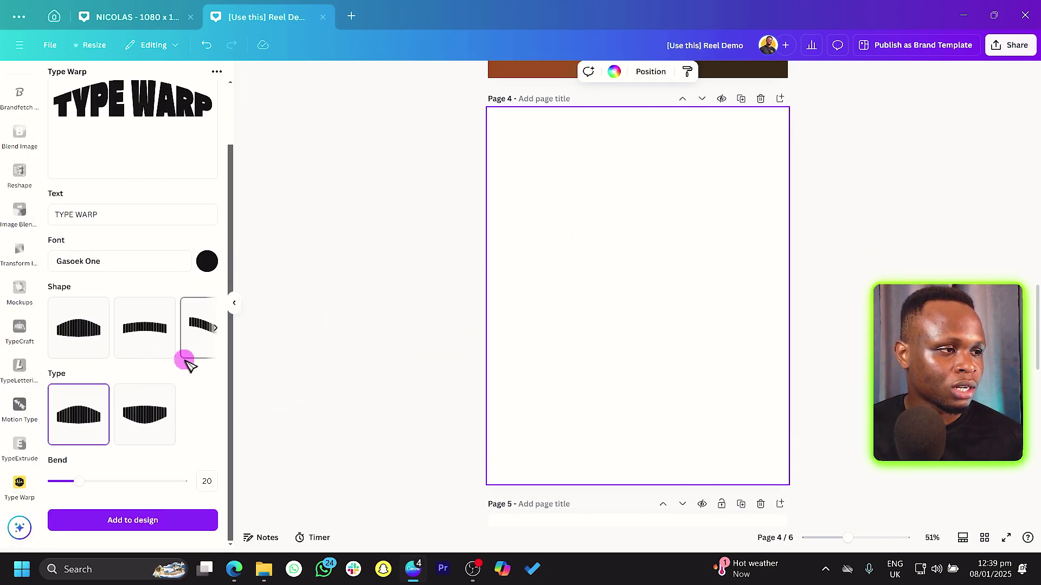
{"action": "scroll", "coordinate": [121, 318], "scroll_direction": "up", "scroll_amount": 2}
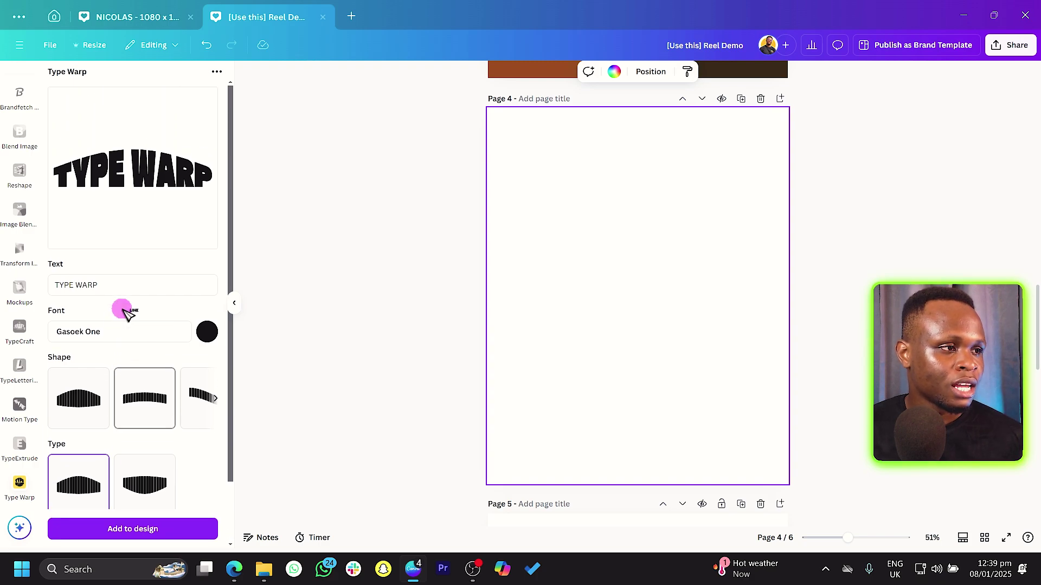
{"action": "left_click_drag", "start_coordinate": [128, 293], "coordinate": [69, 302]}
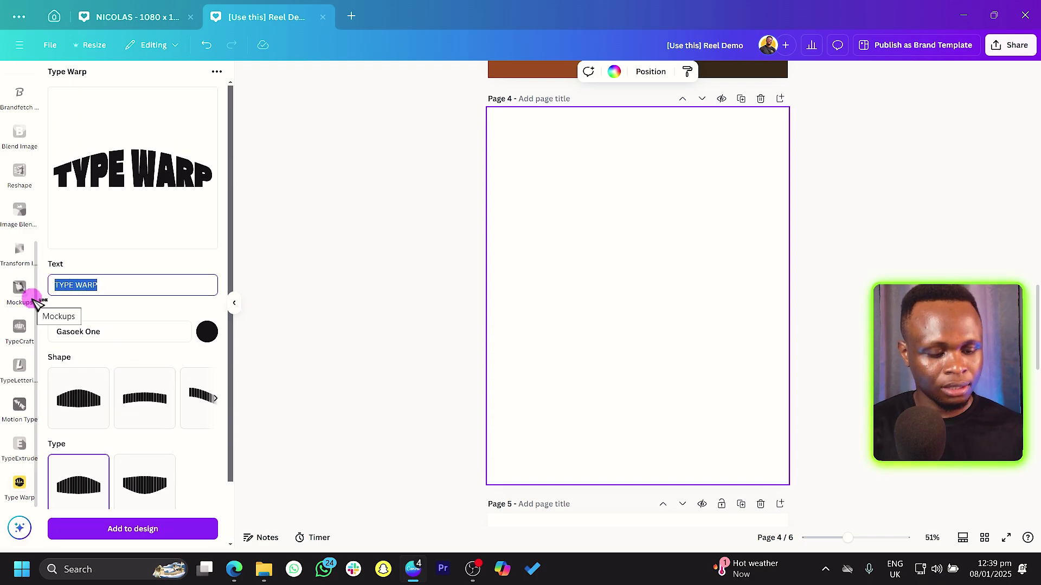
{"action": "type", "text": "stupendous"}
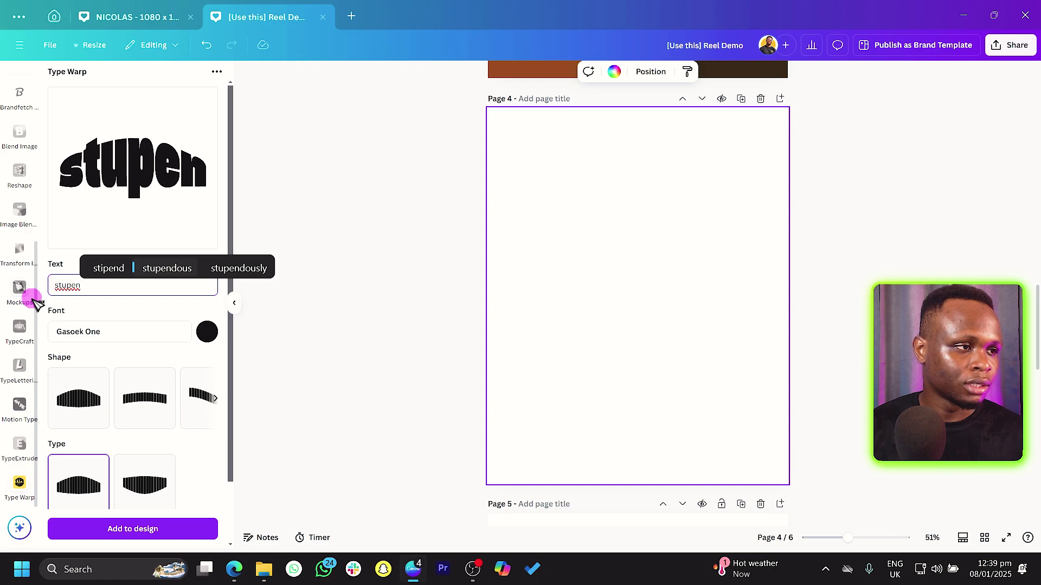
{"action": "left_click", "coordinate": [114, 323]}
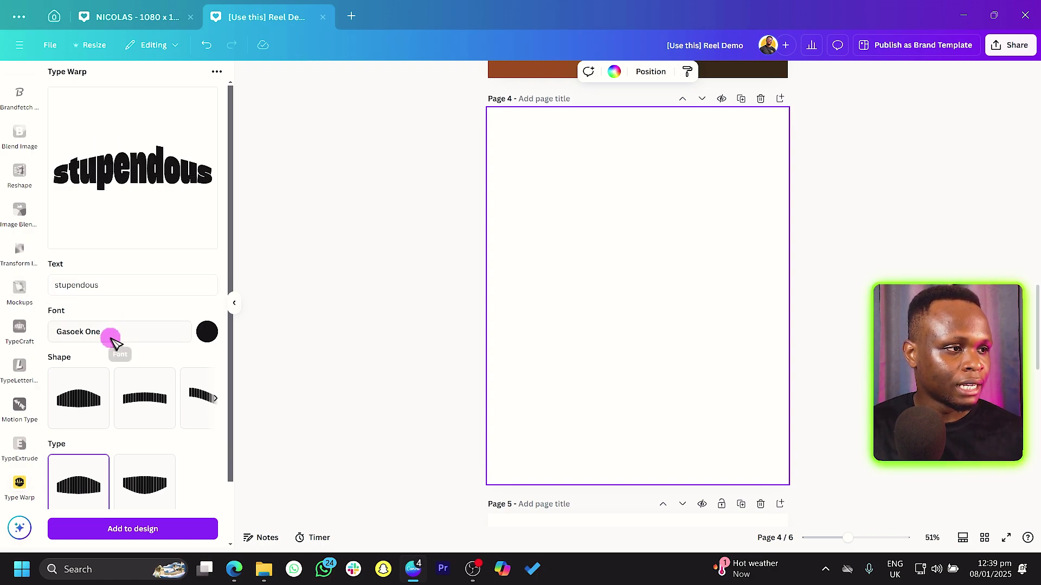
{"action": "left_click", "coordinate": [208, 332]}
{"action": "left_click", "coordinate": [241, 387]}
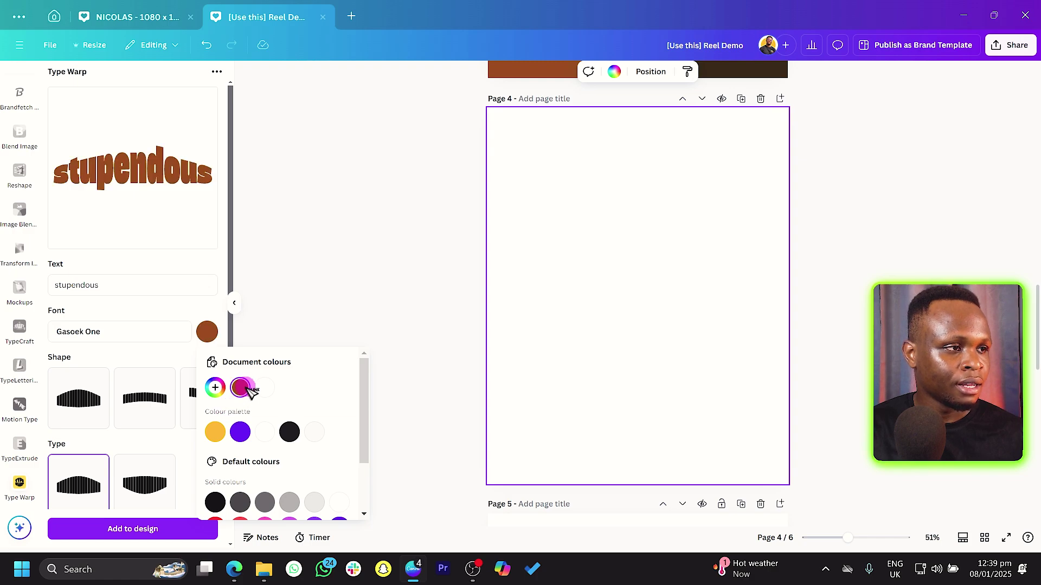
{"action": "left_click", "coordinate": [290, 432]}
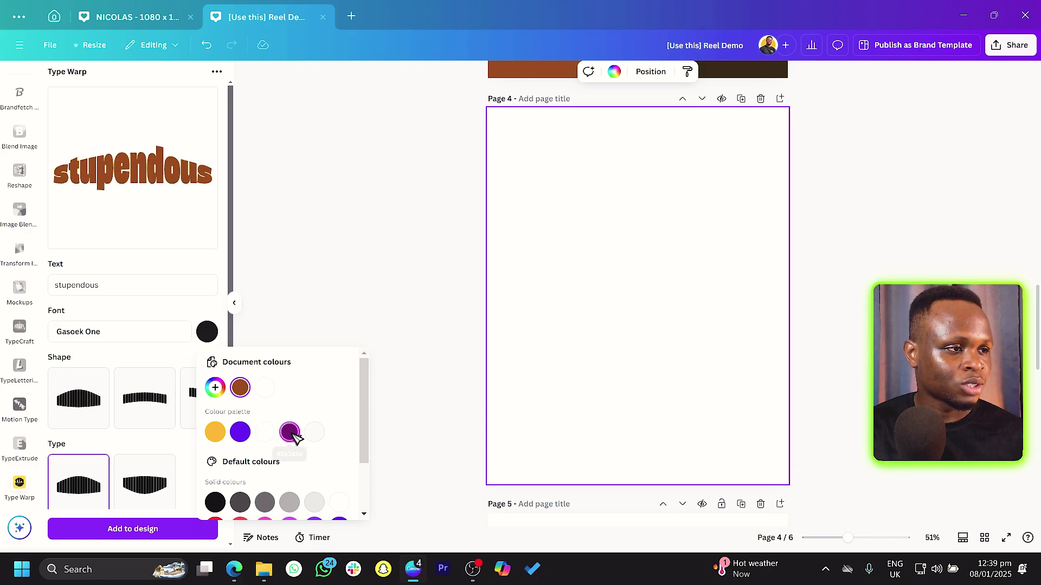
{"action": "left_click", "coordinate": [140, 354]}
Step: Try several arc, curve and rise warp shapes and heights on the stupendous preview
{"action": "scroll", "coordinate": [125, 357], "scroll_direction": "down", "scroll_amount": 2}
{"action": "left_click", "coordinate": [150, 338]}
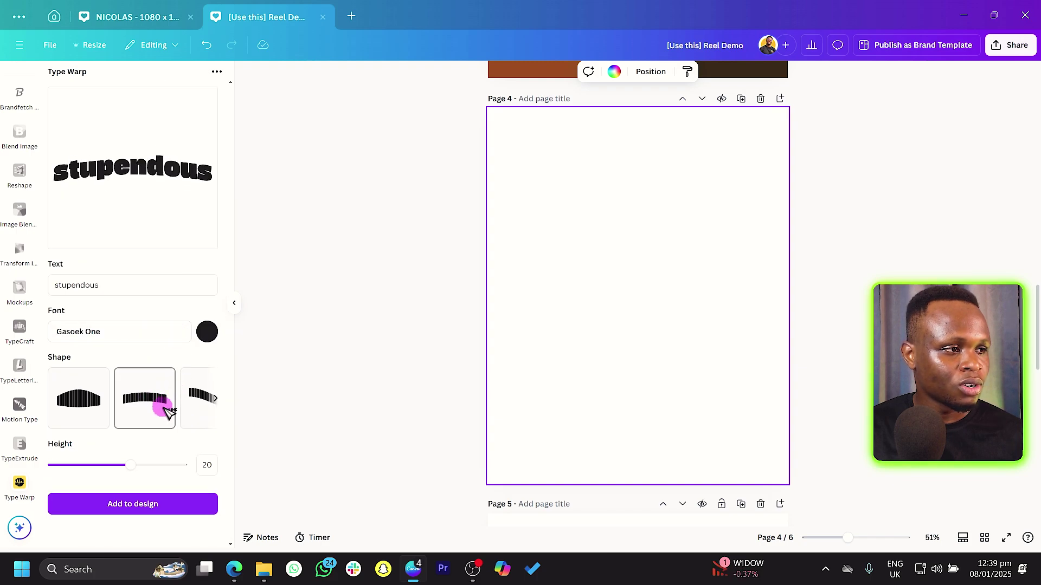
{"action": "left_click", "coordinate": [131, 469]}
{"action": "mouse_move", "coordinate": [135, 469]}
{"action": "left_mouse_down"}
{"action": "mouse_move", "coordinate": [185, 468]}
{"action": "mouse_move", "coordinate": [140, 468]}
{"action": "left_mouse_up"}
{"action": "left_click", "coordinate": [205, 421]}
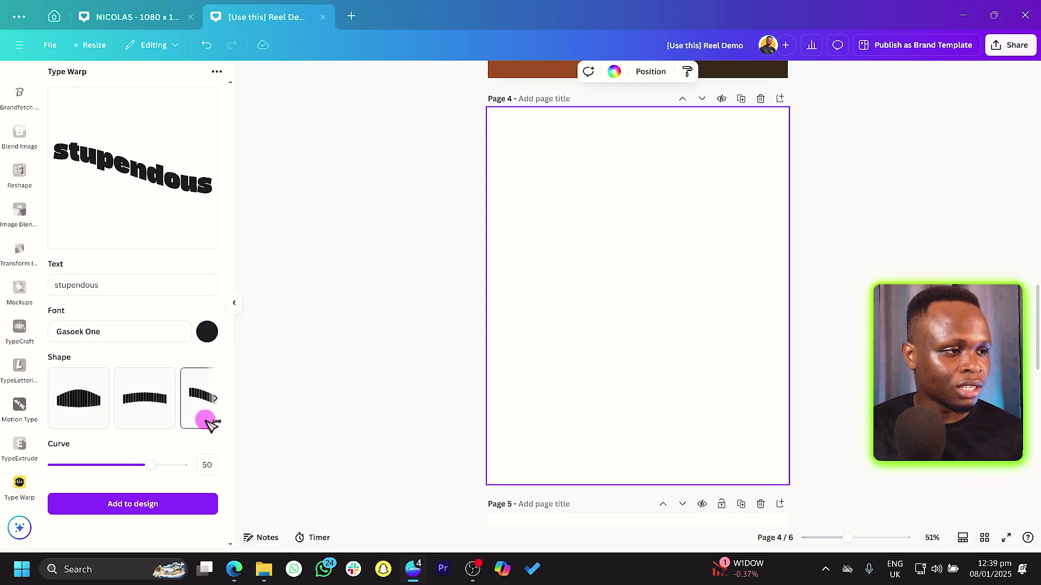
{"action": "left_click", "coordinate": [215, 398]}
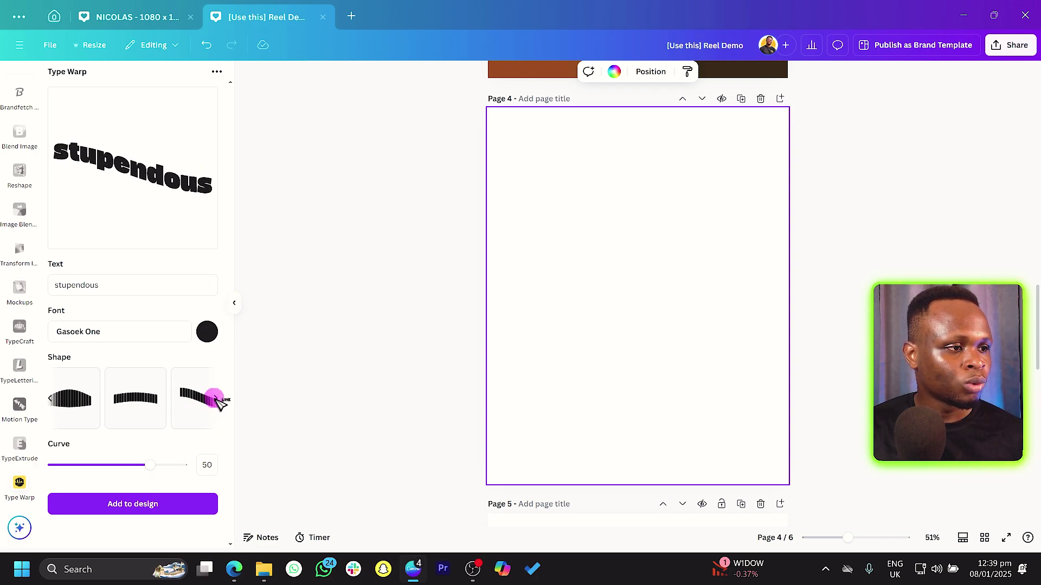
{"action": "mouse_move", "coordinate": [154, 468]}
{"action": "left_mouse_down"}
{"action": "mouse_move", "coordinate": [75, 471]}
{"action": "mouse_move", "coordinate": [149, 472]}
{"action": "left_mouse_up"}
{"action": "left_click", "coordinate": [145, 412]}
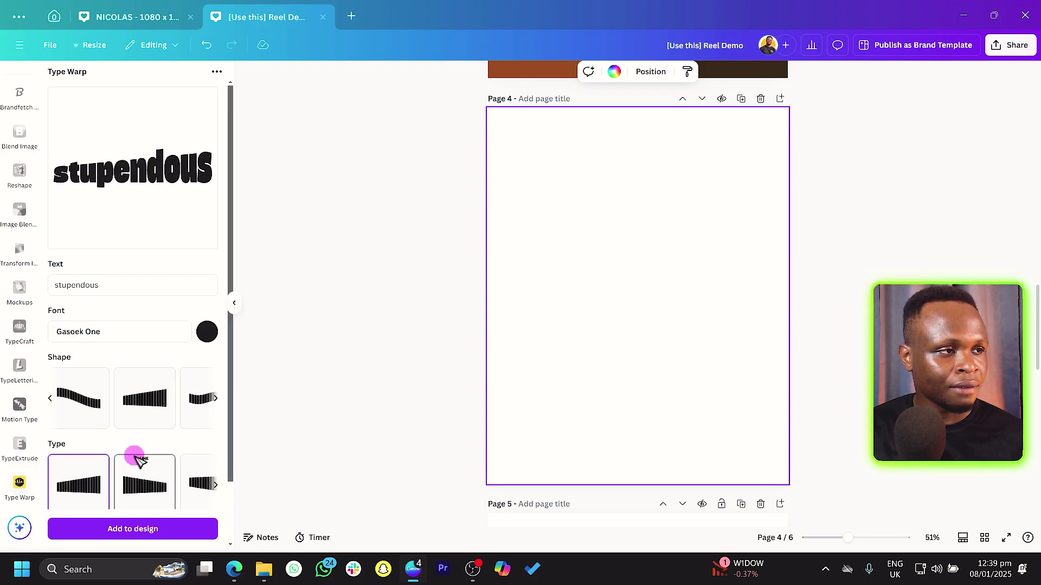
{"action": "left_click", "coordinate": [140, 460]}
{"action": "left_click", "coordinate": [76, 418]}
{"action": "left_click_drag", "start_coordinate": [80, 484], "coordinate": [159, 482]}
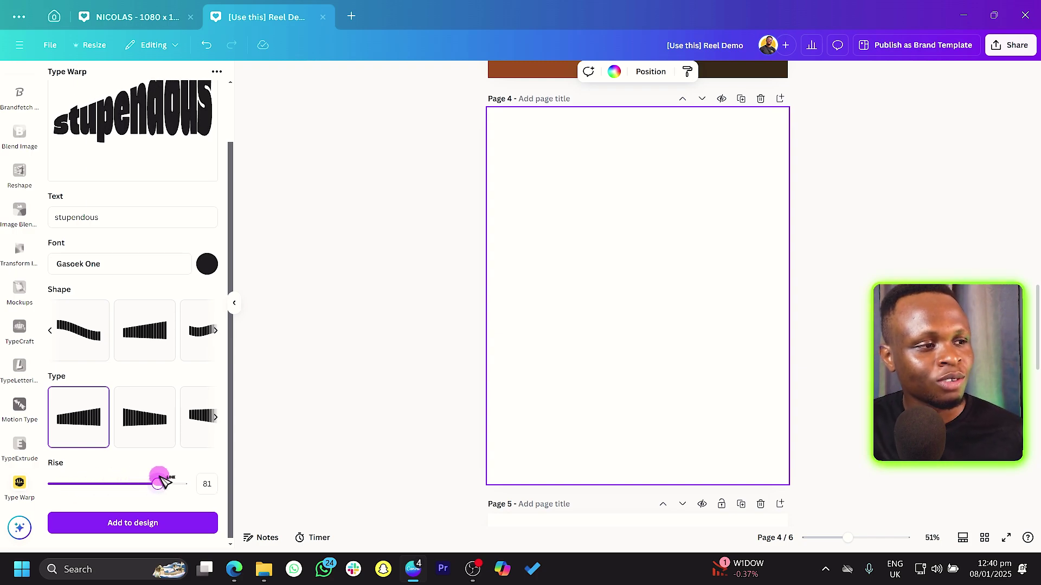
{"action": "left_click", "coordinate": [147, 418]}
{"action": "left_click", "coordinate": [215, 417]}
{"action": "left_click", "coordinate": [114, 418]}
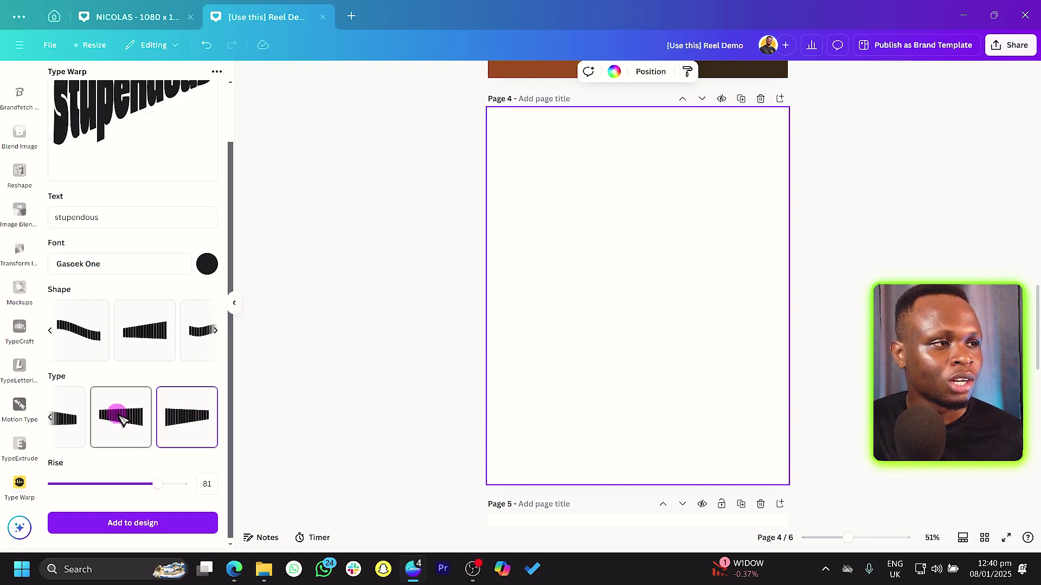
Step: Settle on the arch warp shape for stupendous and steepen its bend
{"action": "scroll", "coordinate": [120, 417], "scroll_direction": "down", "scroll_amount": 1}
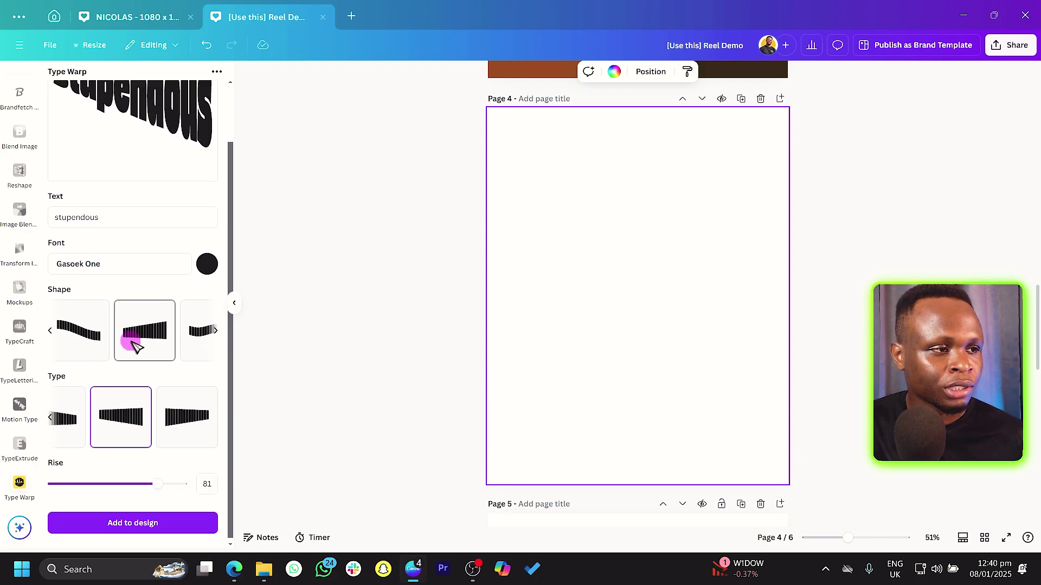
{"action": "left_click", "coordinate": [217, 330]}
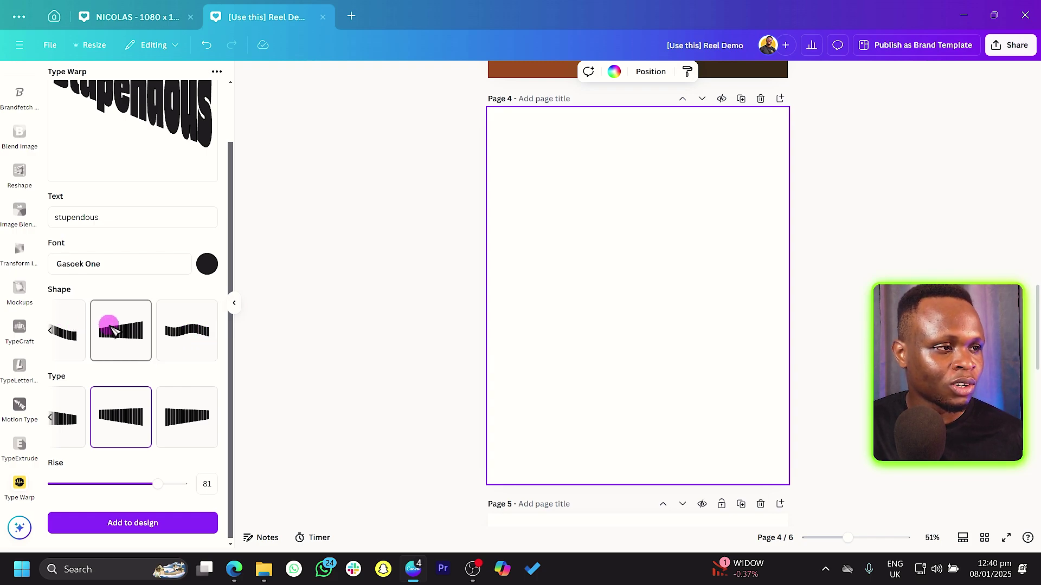
{"action": "left_click", "coordinate": [51, 331]}
{"action": "left_click", "coordinate": [57, 334]}
{"action": "left_click", "coordinate": [82, 338]}
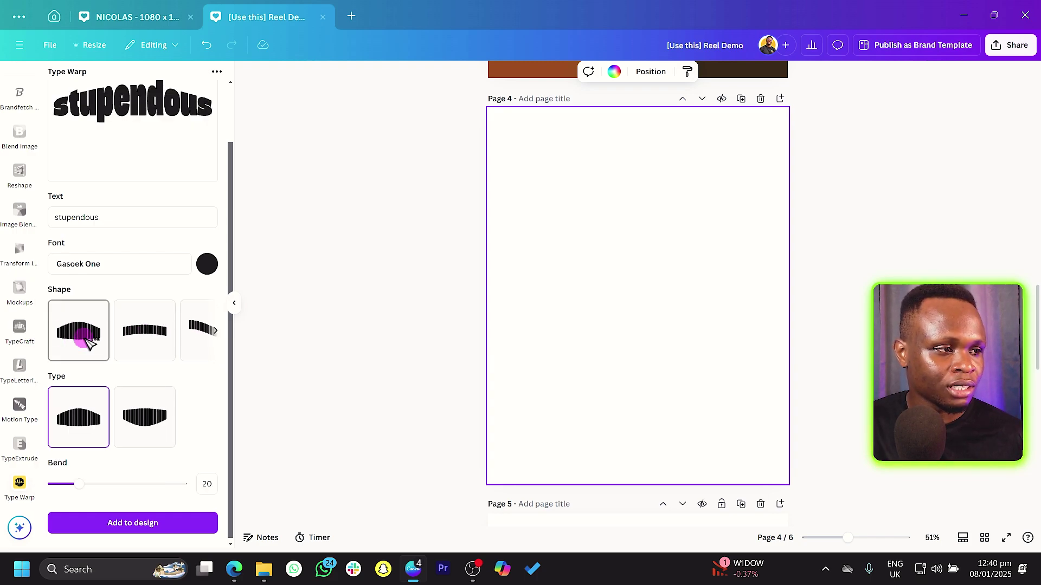
{"action": "left_click", "coordinate": [87, 480]}
{"action": "left_click_drag", "start_coordinate": [85, 481], "coordinate": [120, 480]}
{"action": "scroll", "coordinate": [162, 409], "scroll_direction": "up", "scroll_amount": 2}
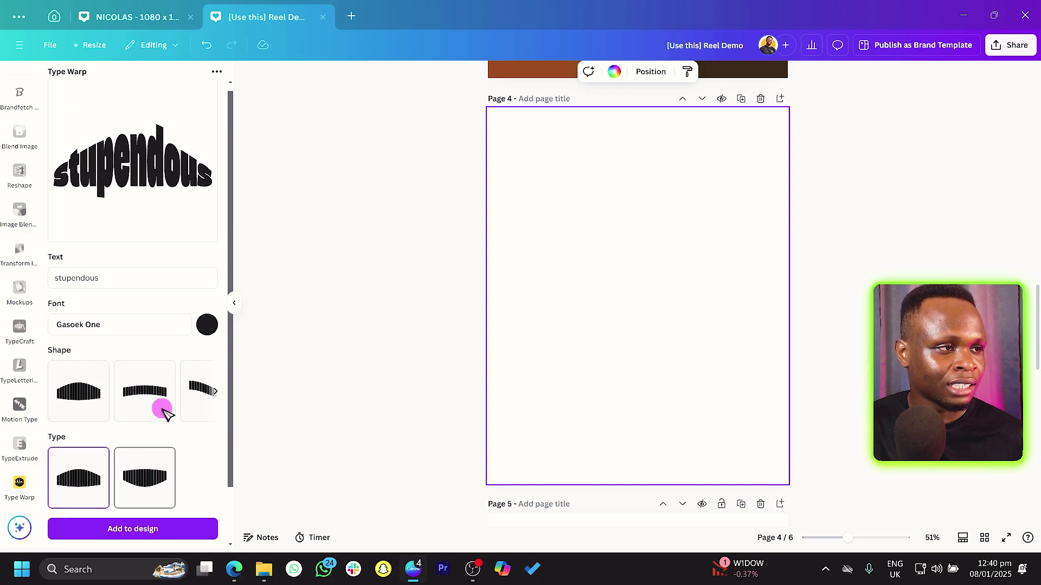
{"action": "scroll", "coordinate": [133, 336], "scroll_direction": "down", "scroll_amount": 2}
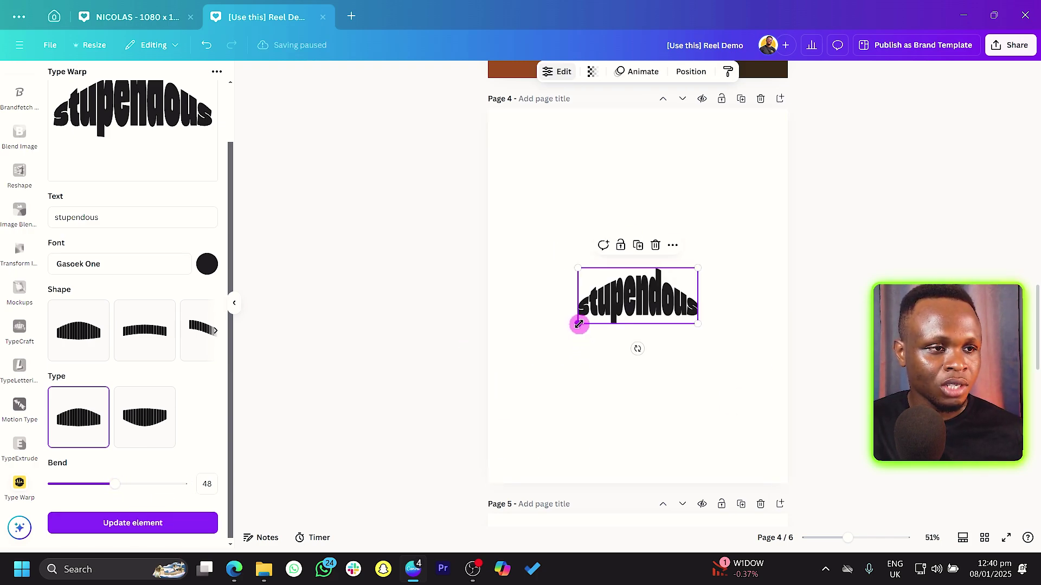
Step: Enlarge the warped stupendous text on page 4
{"action": "left_click_drag", "start_coordinate": [579, 323], "coordinate": [542, 412]}
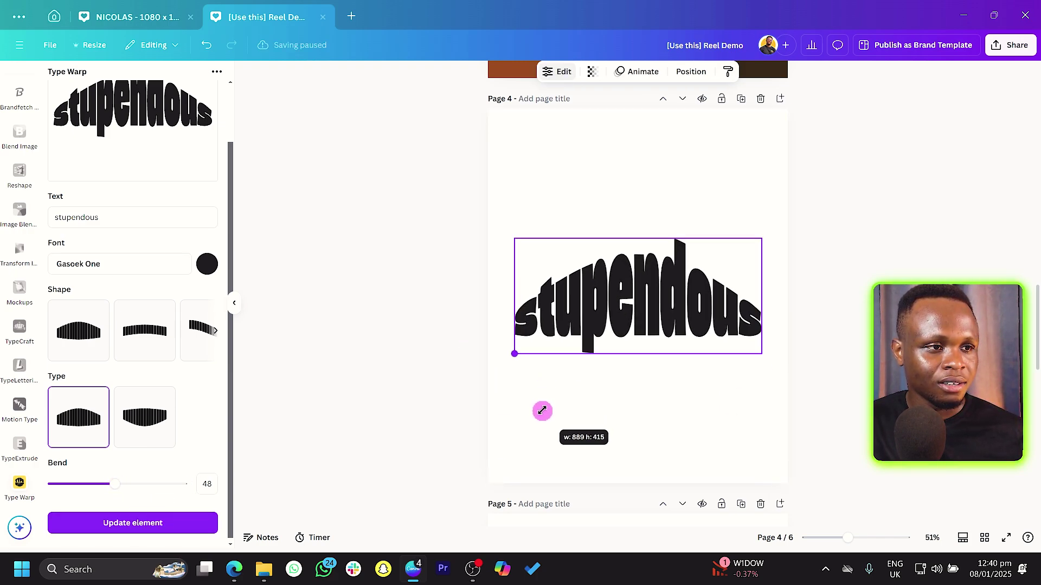
{"action": "left_click", "coordinate": [658, 445]}
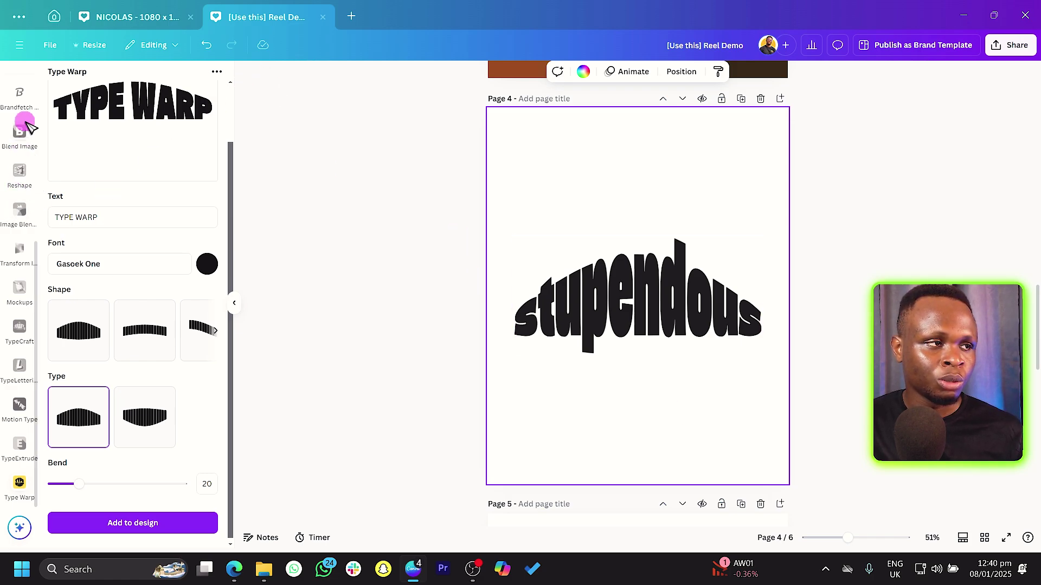
{"action": "scroll", "coordinate": [11, 156], "scroll_direction": "up", "scroll_amount": 5}
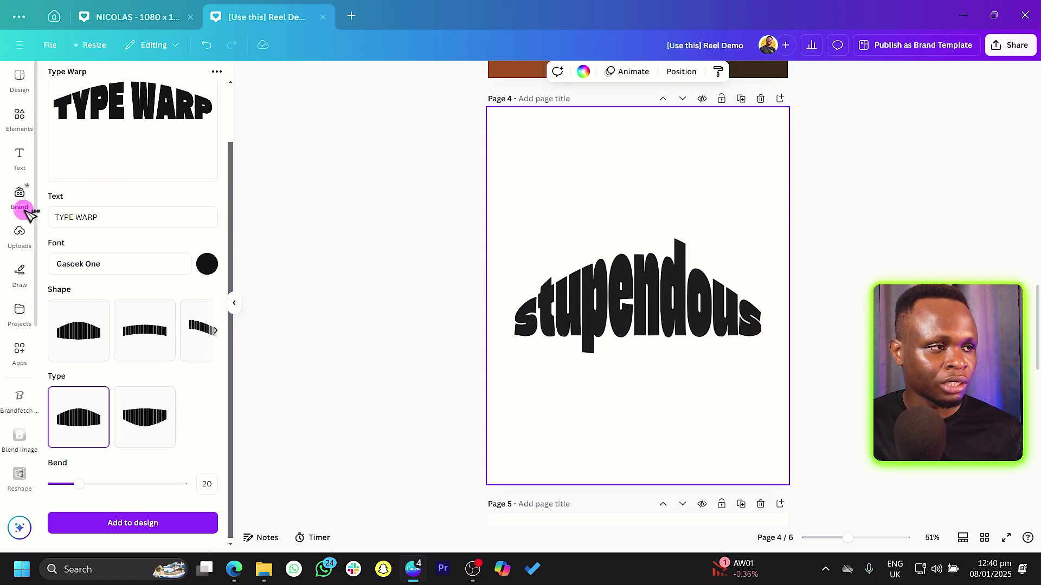
{"action": "left_click", "coordinate": [19, 114]}
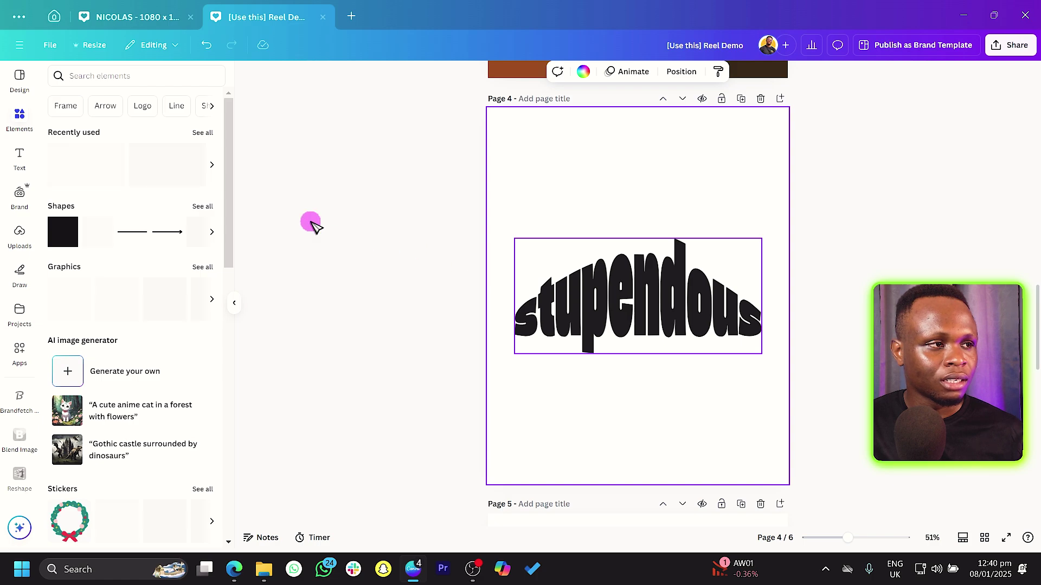
Step: Update the stupendous graphic to the first arch type with a bend of 60
{"action": "left_click", "coordinate": [666, 295]}
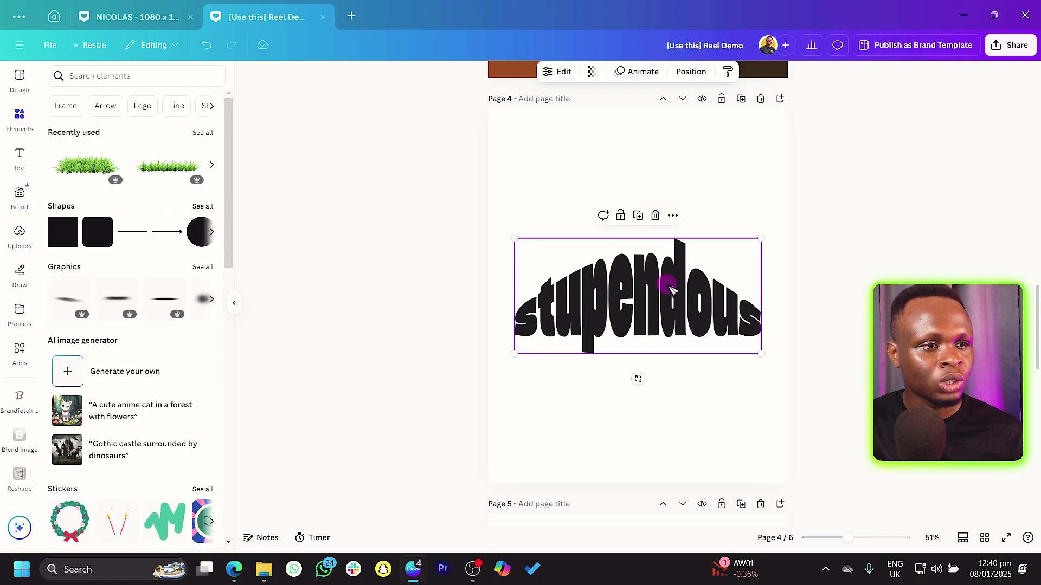
{"action": "left_click", "coordinate": [564, 72]}
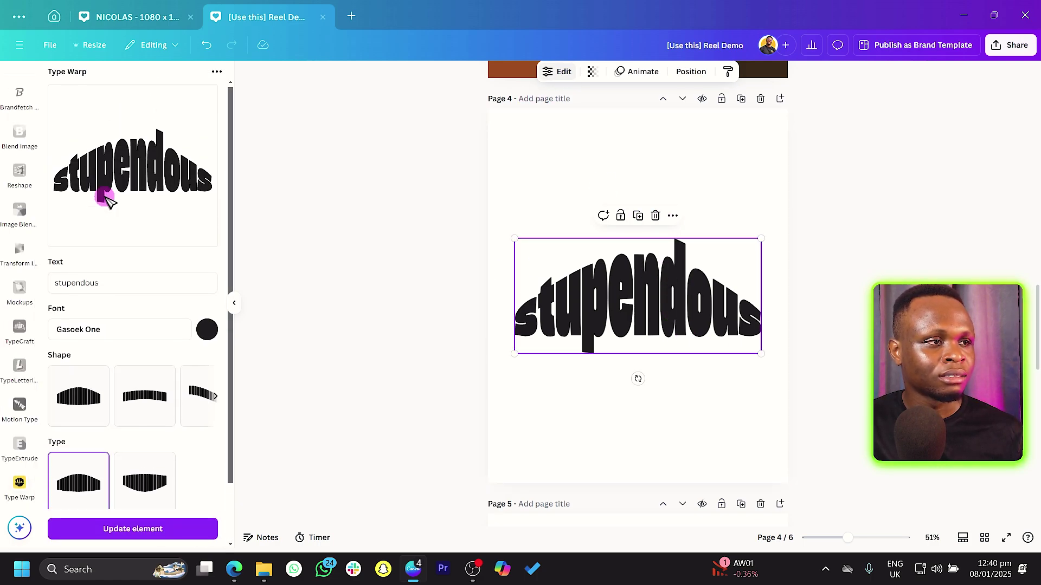
{"action": "left_click", "coordinate": [145, 400]}
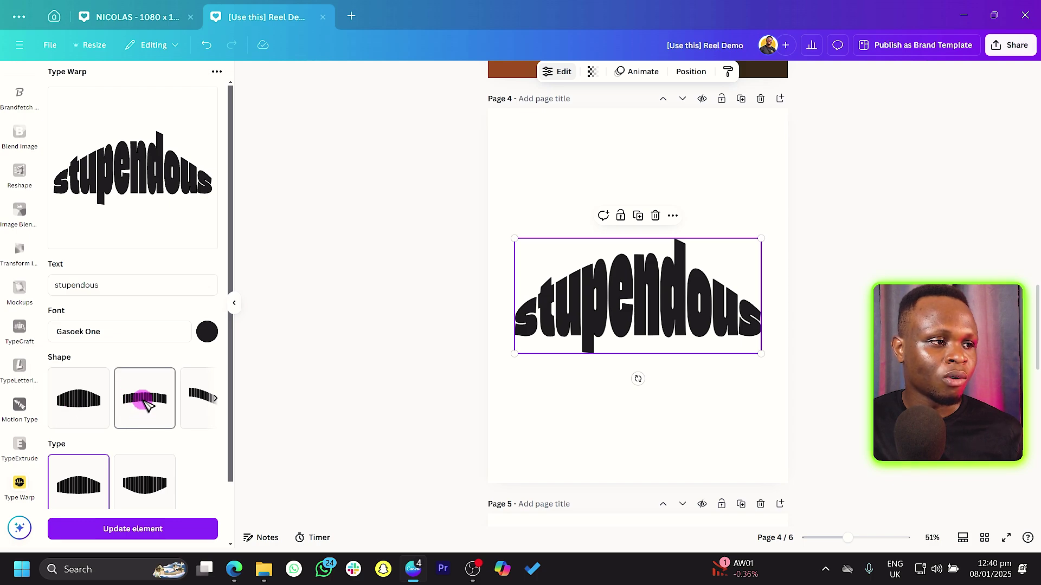
{"action": "left_click", "coordinate": [183, 513]}
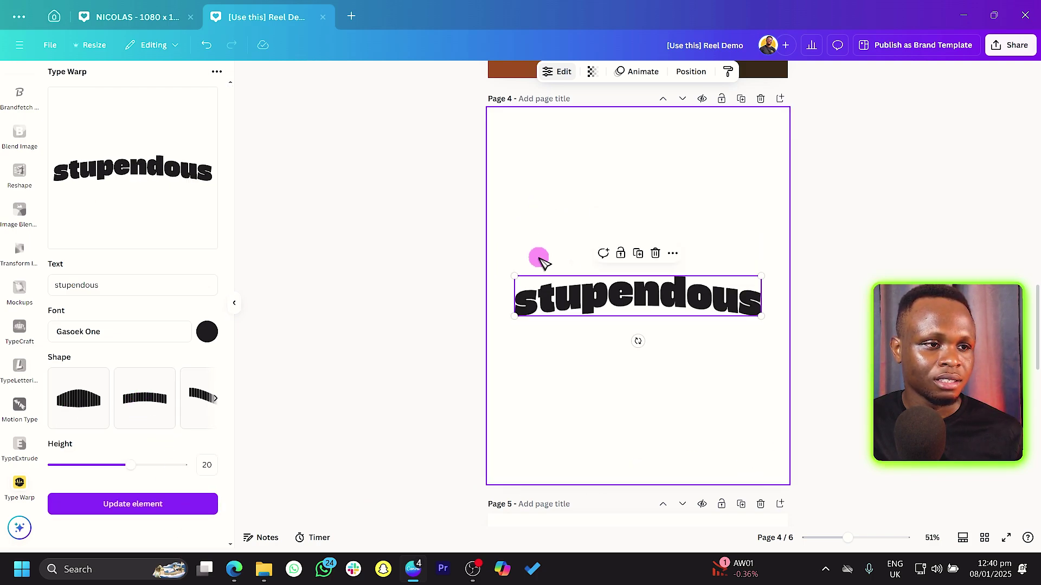
{"action": "left_click", "coordinate": [107, 407]}
{"action": "left_click", "coordinate": [77, 480]}
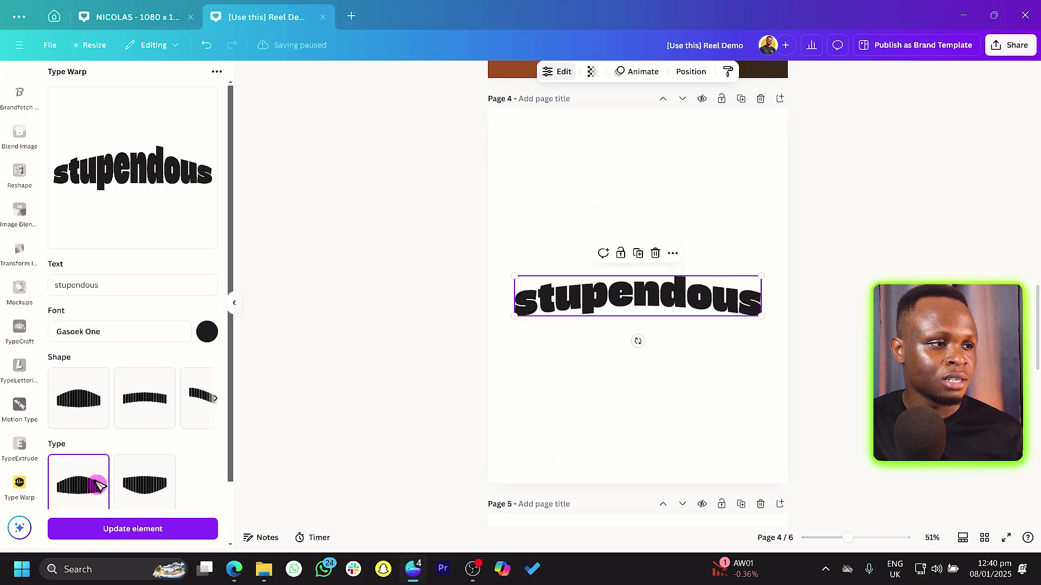
{"action": "scroll", "coordinate": [108, 433], "scroll_direction": "down", "scroll_amount": 2}
{"action": "left_click_drag", "start_coordinate": [81, 483], "coordinate": [130, 483]}
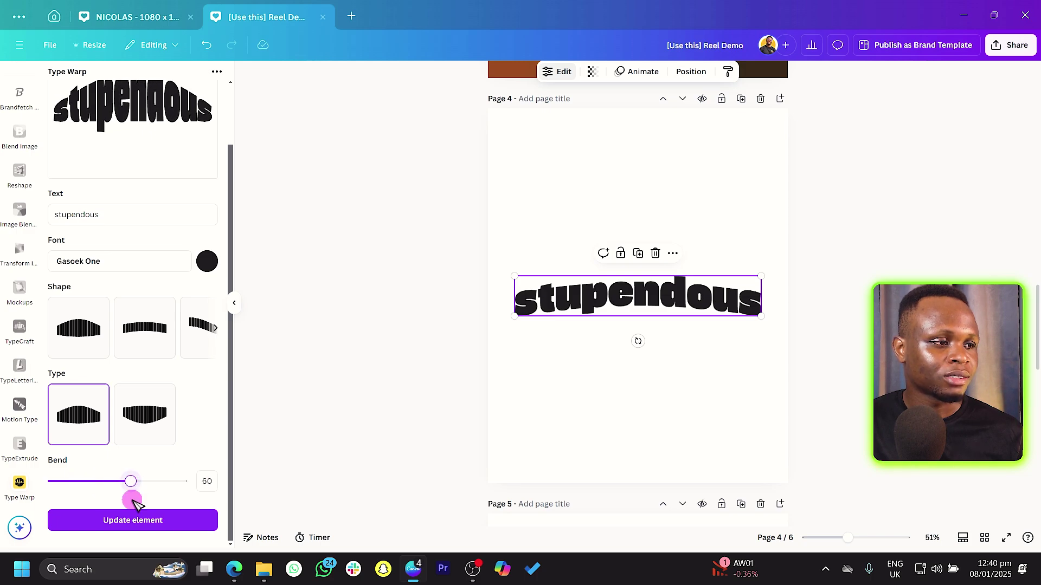
{"action": "left_click", "coordinate": [131, 520]}
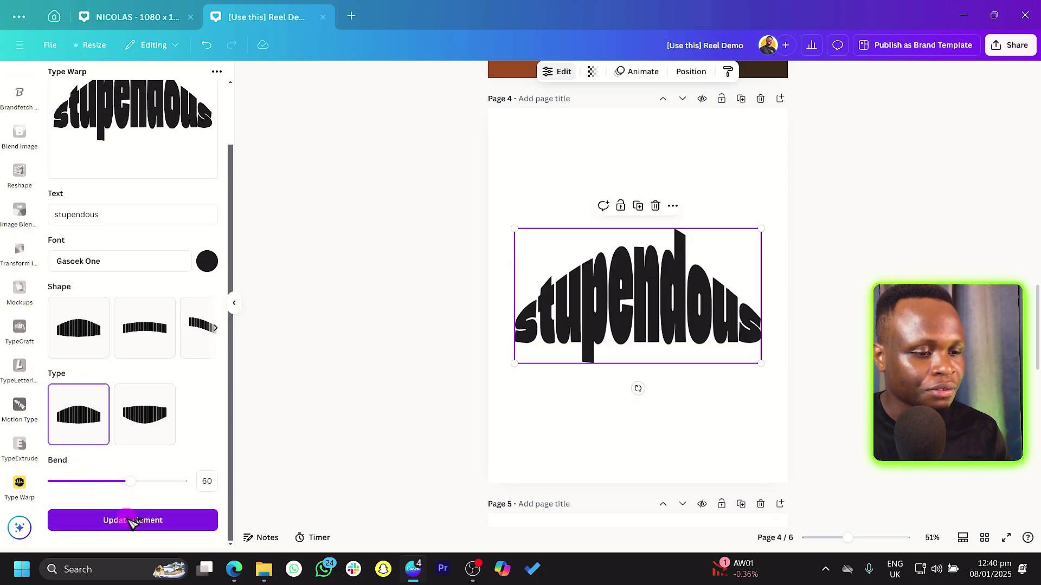
{"action": "left_click", "coordinate": [661, 142]}
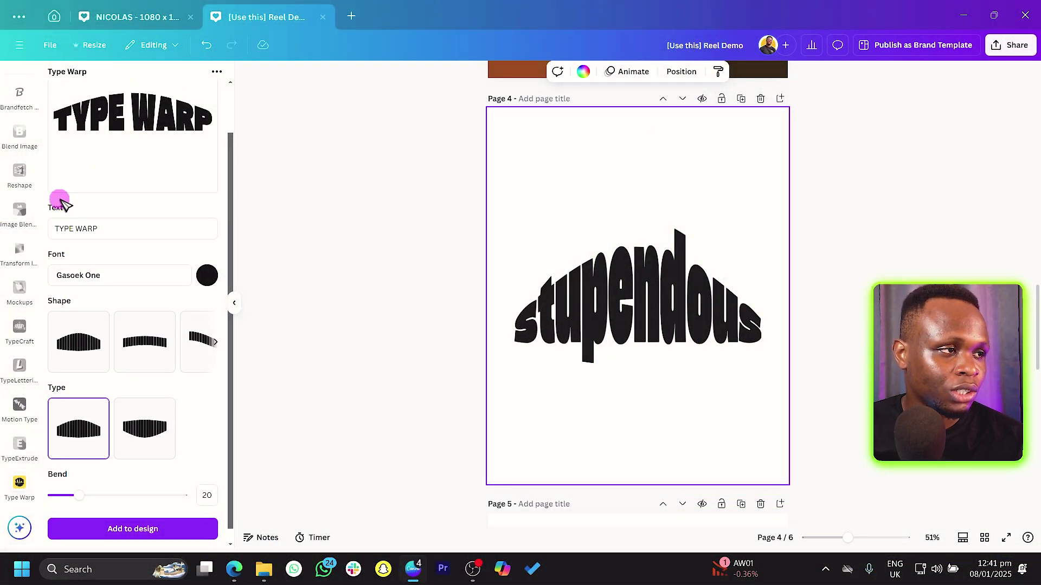
Step: Scroll up through the TYPE WARP app search results
{"action": "scroll", "coordinate": [61, 203], "scroll_direction": "up", "scroll_amount": 1}
{"action": "scroll", "coordinate": [22, 247], "scroll_direction": "up", "scroll_amount": 5}
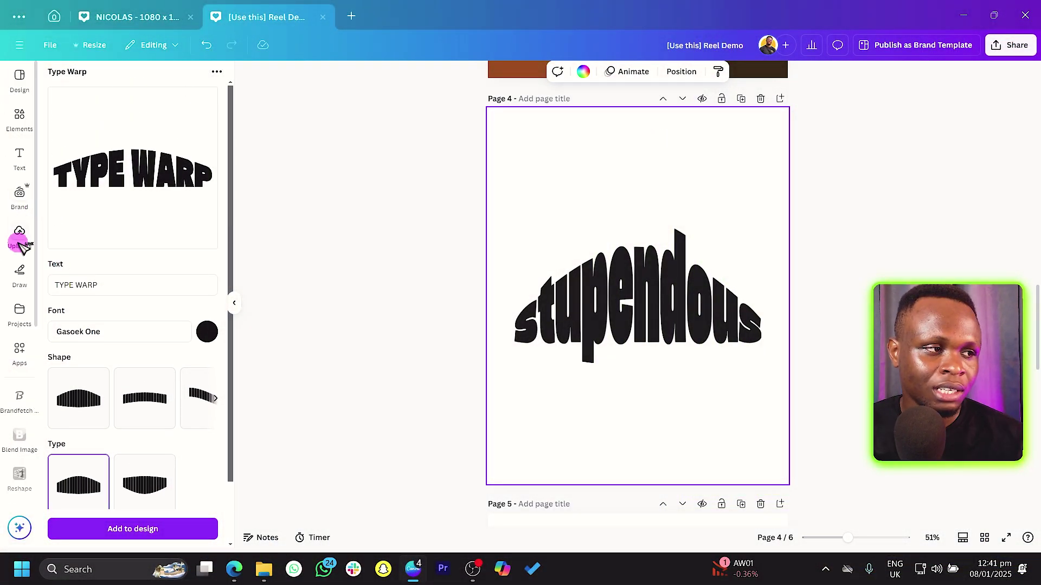
Step: Search the apps for 'fontstudio' and open the FontStudio app
{"action": "left_click", "coordinate": [25, 349]}
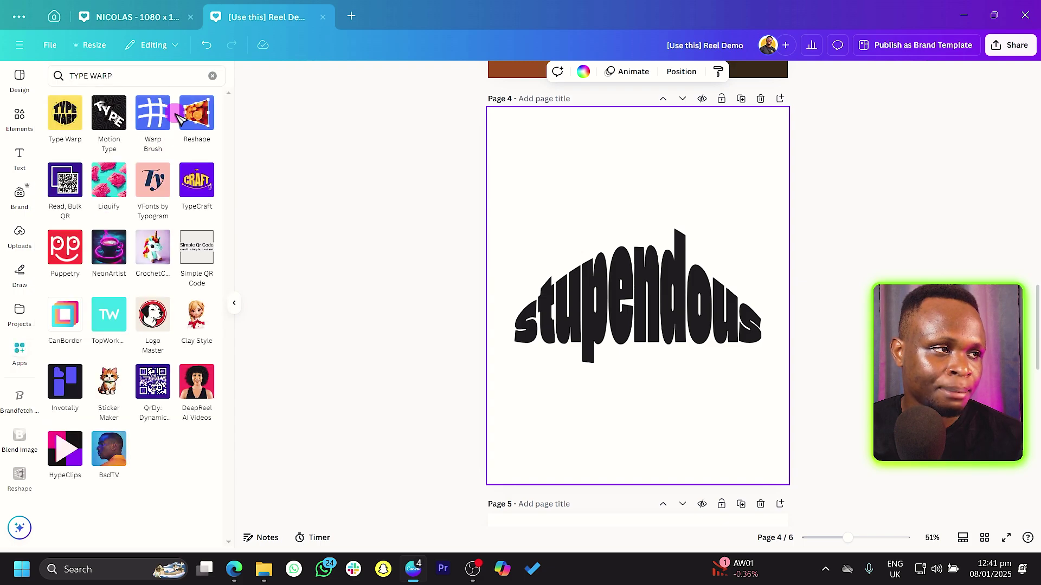
{"action": "left_click", "coordinate": [212, 76]}
{"action": "type", "text": "fonts"}
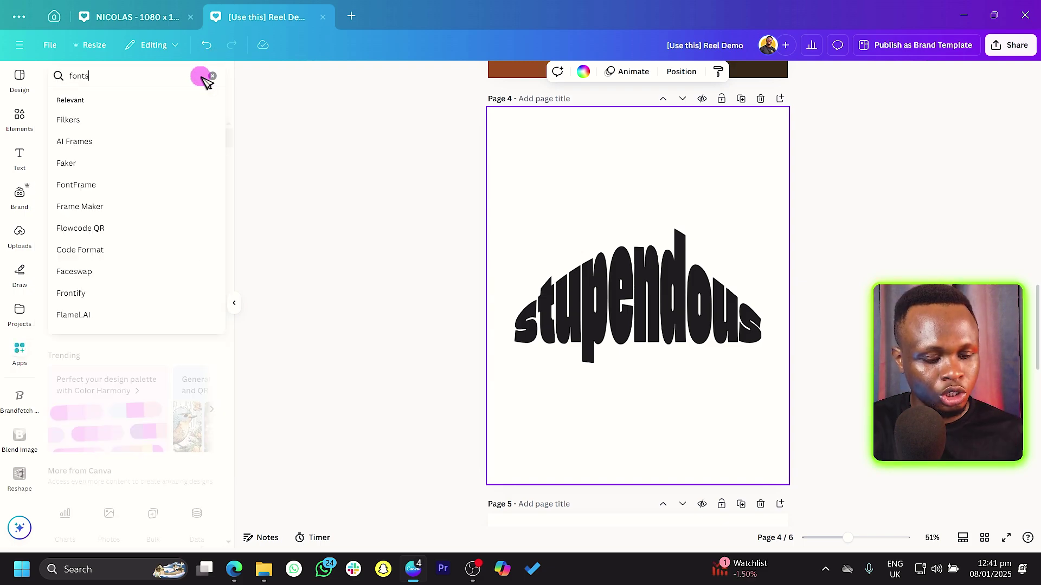
{"action": "type", "text": "tudio"}
{"action": "key", "text": "Return"}
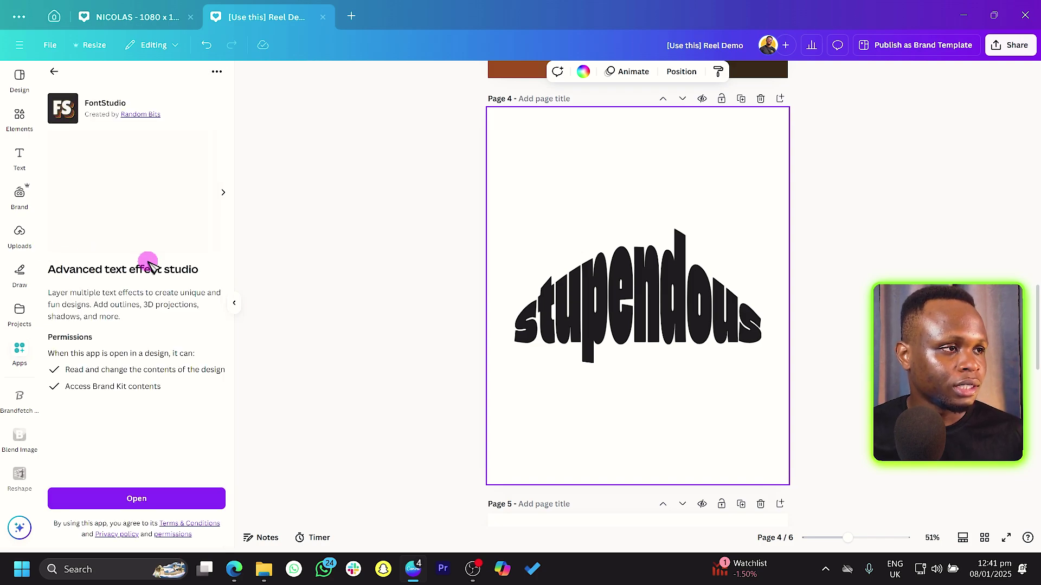
{"action": "left_click", "coordinate": [137, 498]}
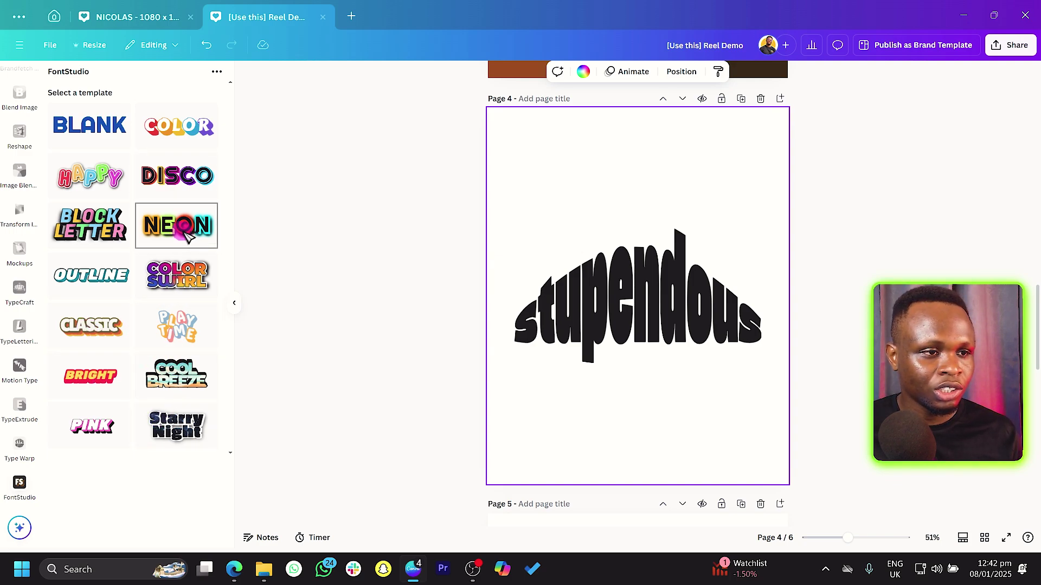
Step: Add page 5, pick FontStudio's Neon template and enter BIGGY as its text
{"action": "left_click", "coordinate": [780, 99]}
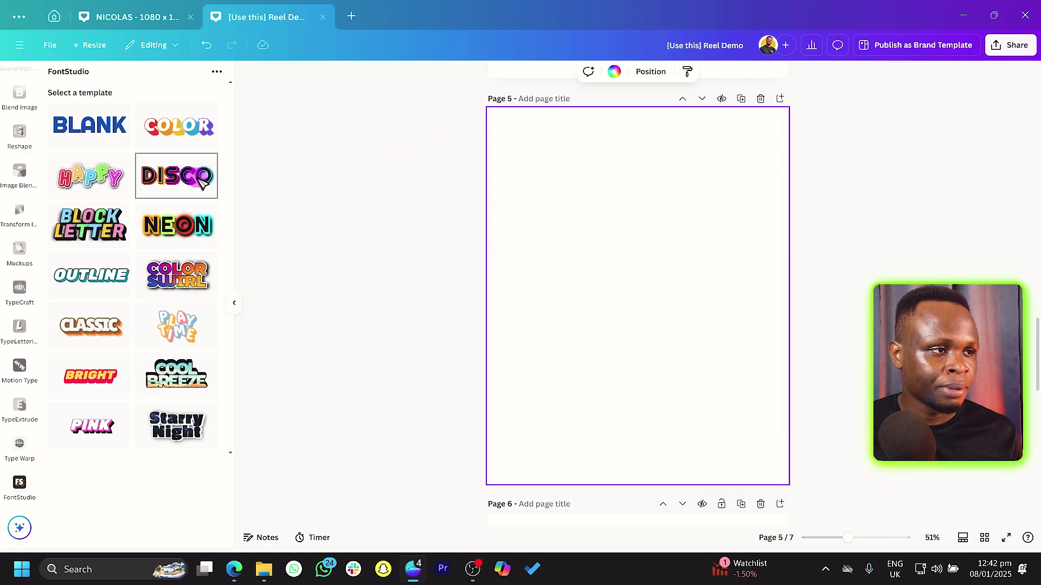
{"action": "left_click", "coordinate": [179, 194]}
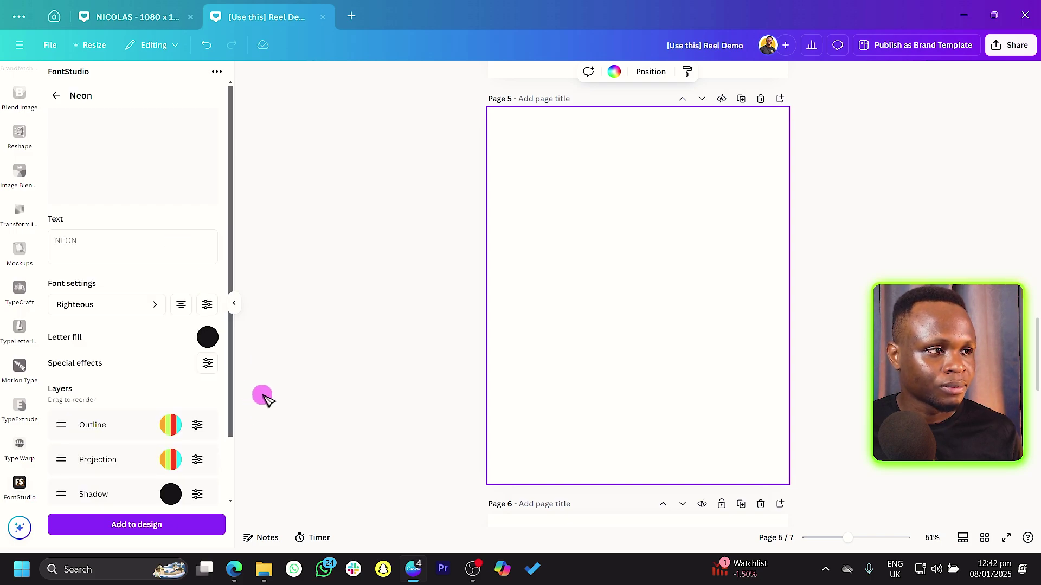
{"action": "scroll", "coordinate": [142, 317], "scroll_direction": "down", "scroll_amount": 1}
{"action": "scroll", "coordinate": [142, 362], "scroll_direction": "up", "scroll_amount": 1}
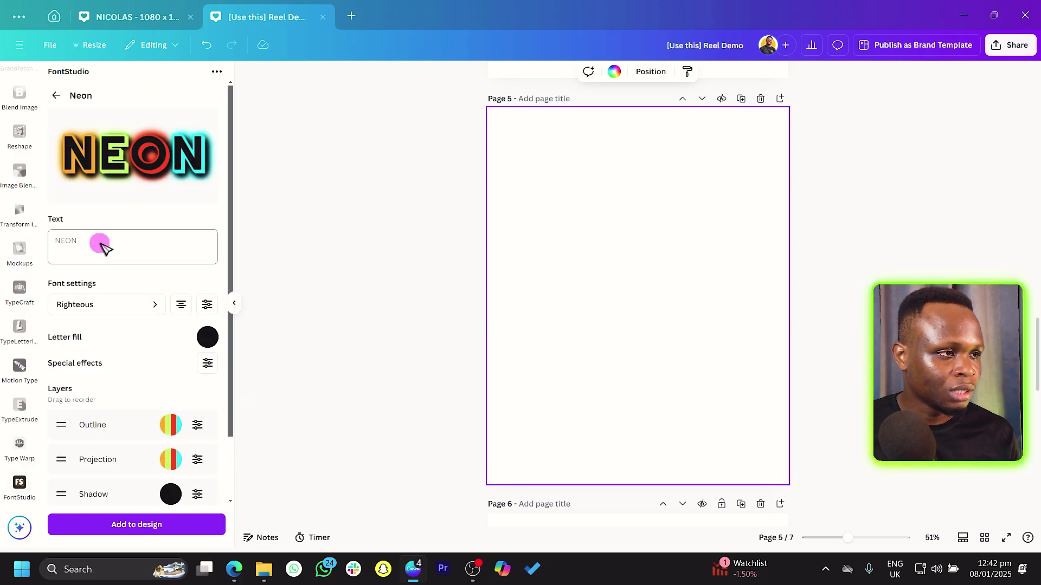
{"action": "left_click", "coordinate": [99, 242]}
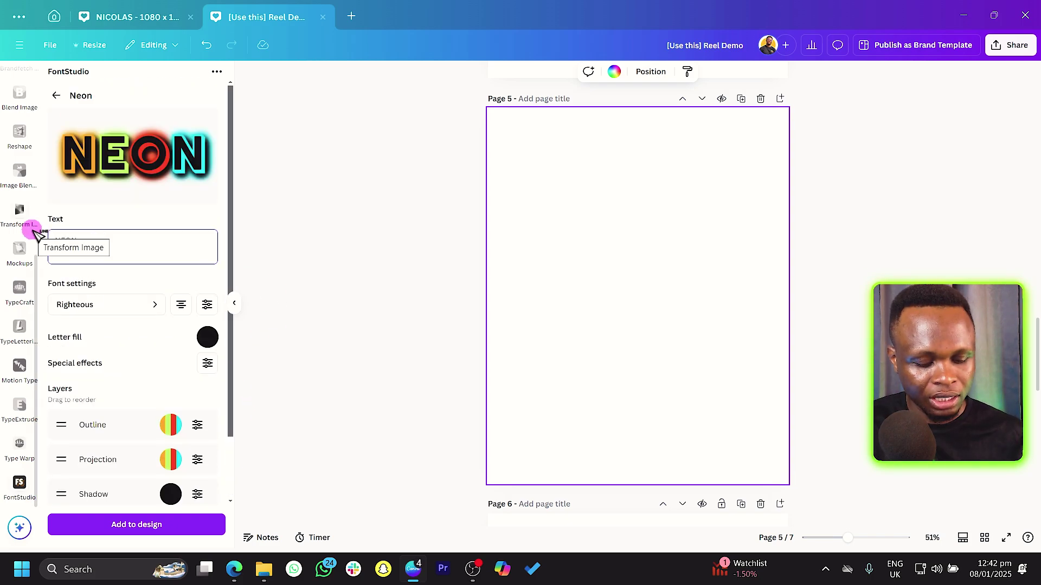
{"action": "type", "text": "BIGGY"}
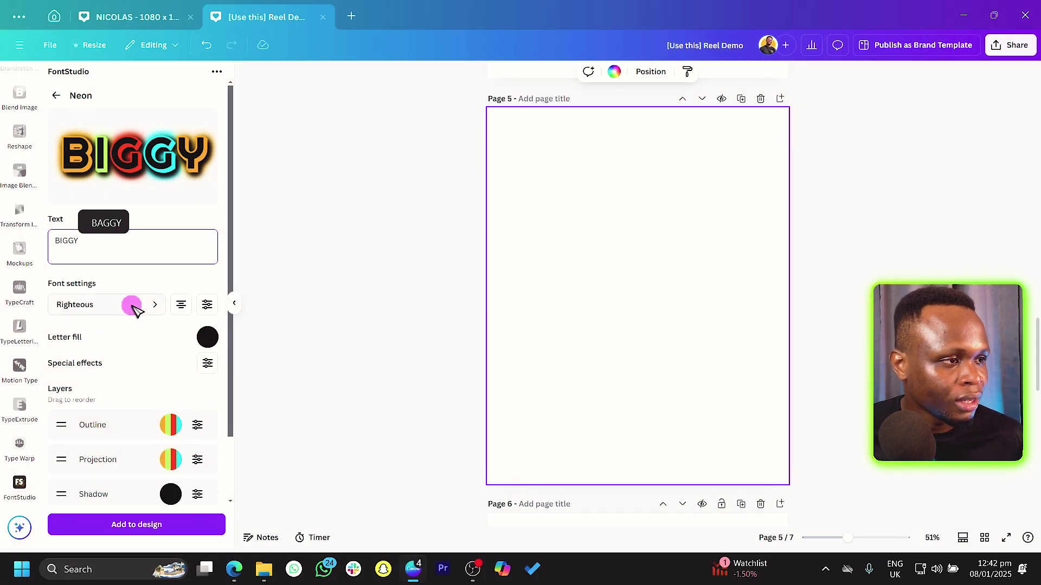
Step: Switch BIGGY to the Raleway font with alternating black and red letter fill
{"action": "left_click", "coordinate": [109, 305]}
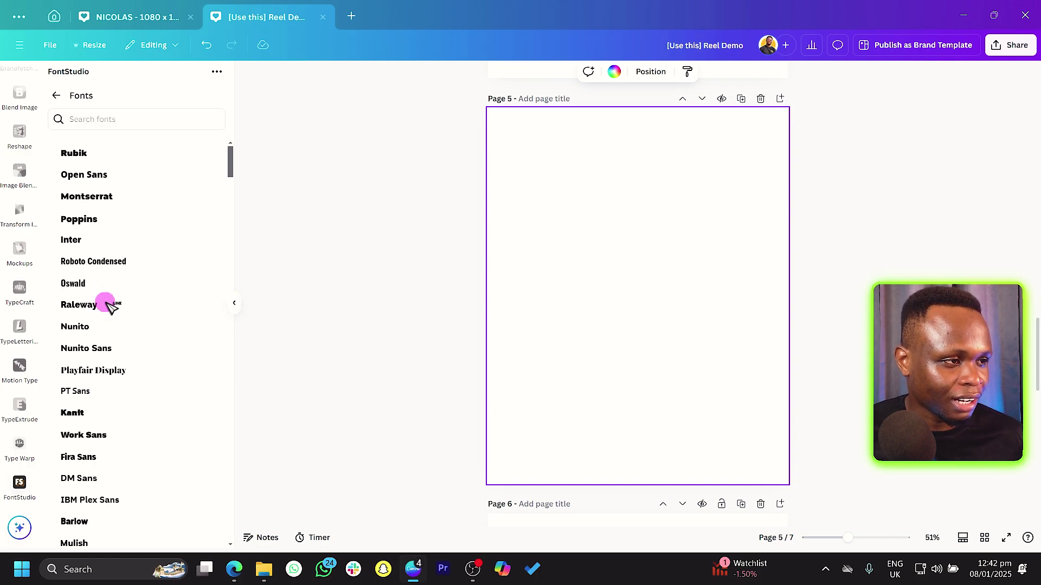
{"action": "left_click", "coordinate": [82, 305]}
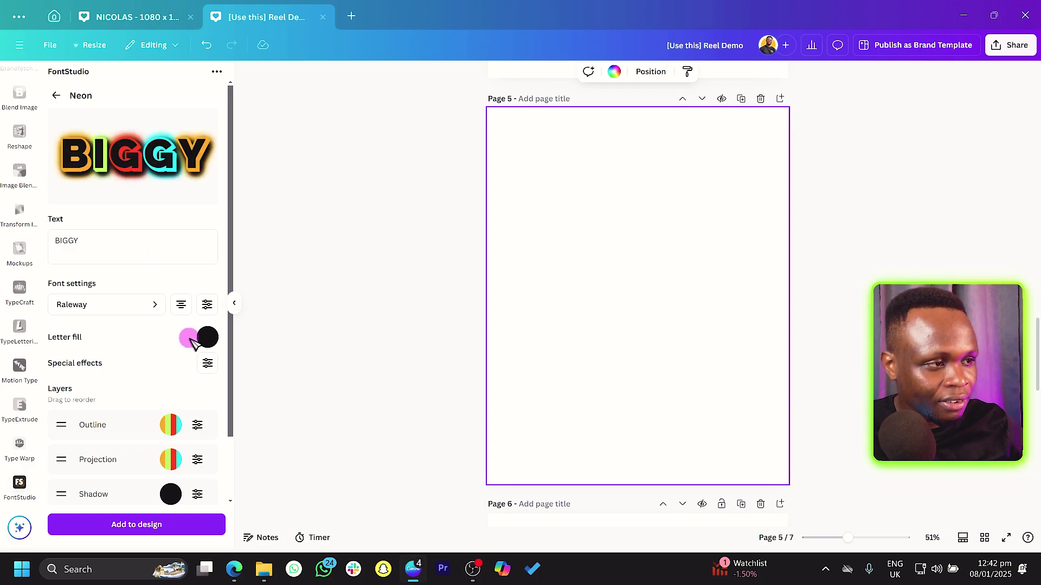
{"action": "left_click", "coordinate": [208, 338]}
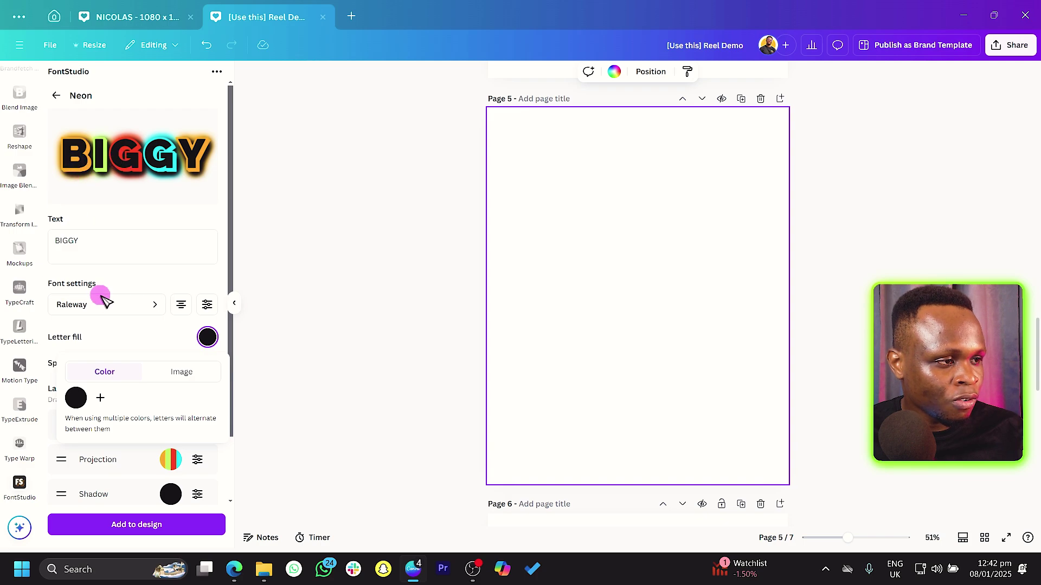
{"action": "left_click", "coordinate": [75, 398]}
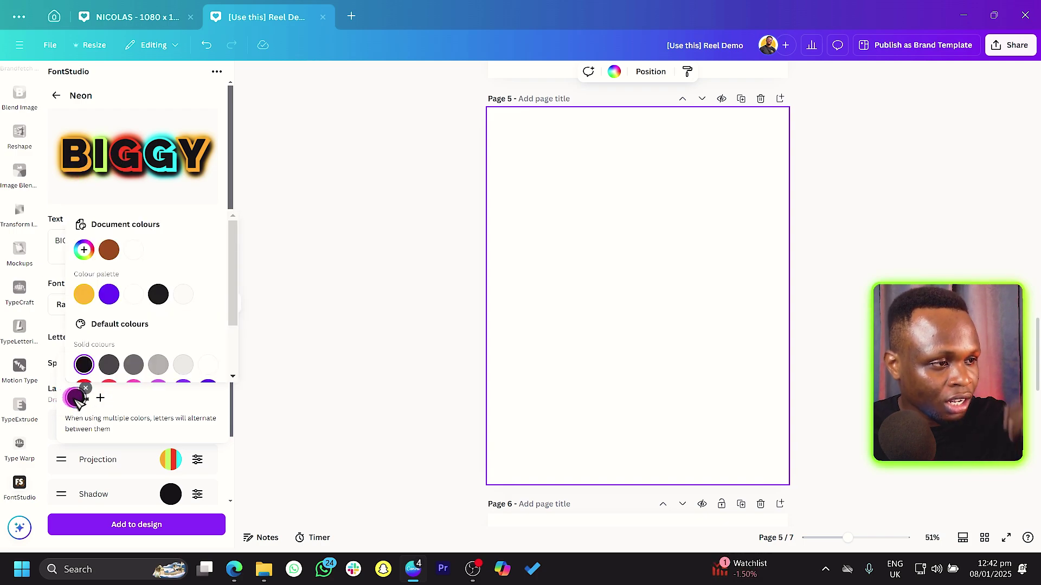
{"action": "left_click", "coordinate": [109, 294]}
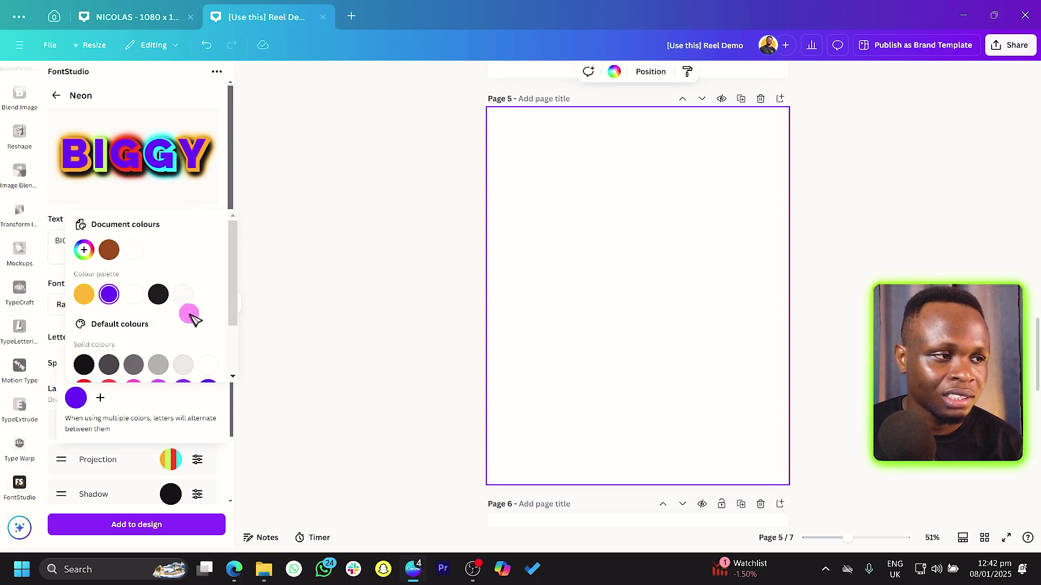
{"action": "left_click", "coordinate": [159, 296]}
{"action": "left_click", "coordinate": [119, 400]}
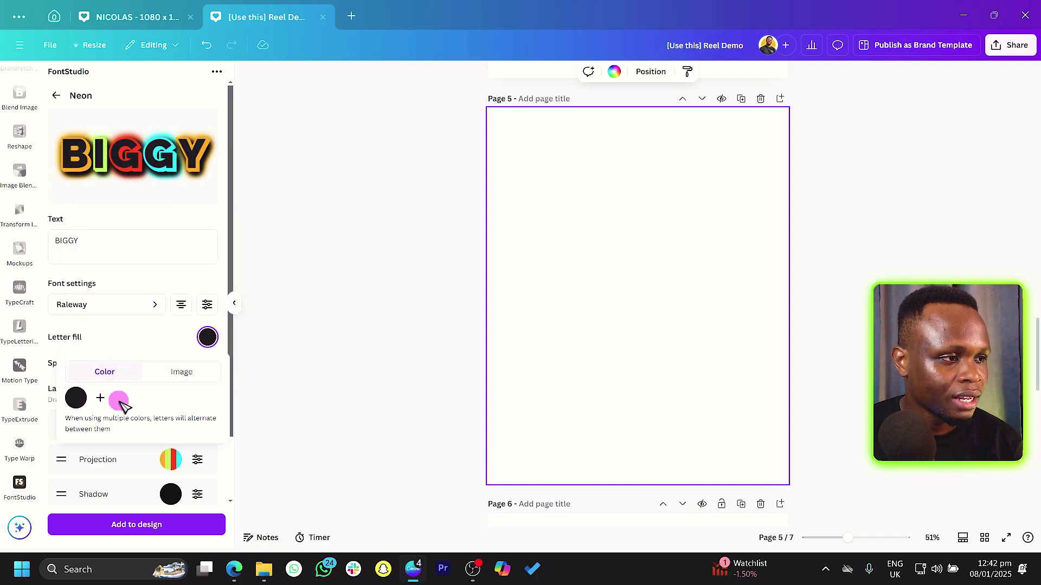
{"action": "left_click", "coordinate": [102, 399]}
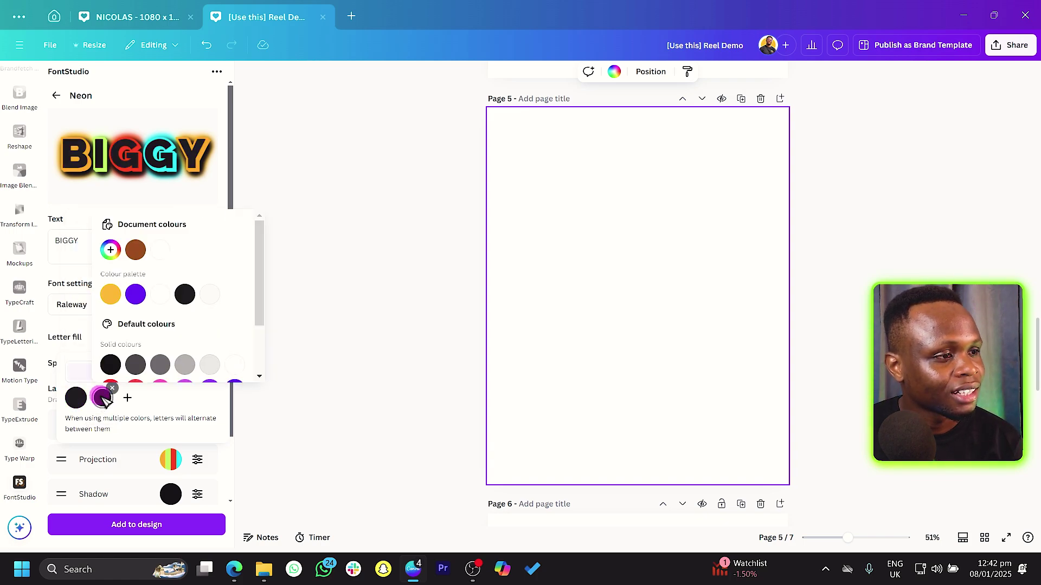
{"action": "left_click", "coordinate": [111, 295]}
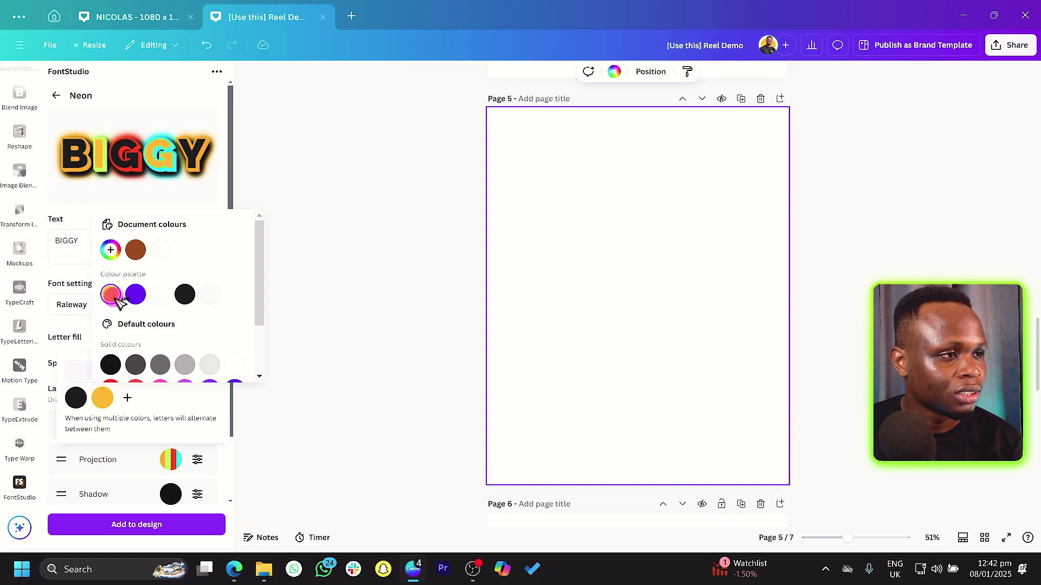
{"action": "scroll", "coordinate": [125, 298], "scroll_direction": "down", "scroll_amount": 2}
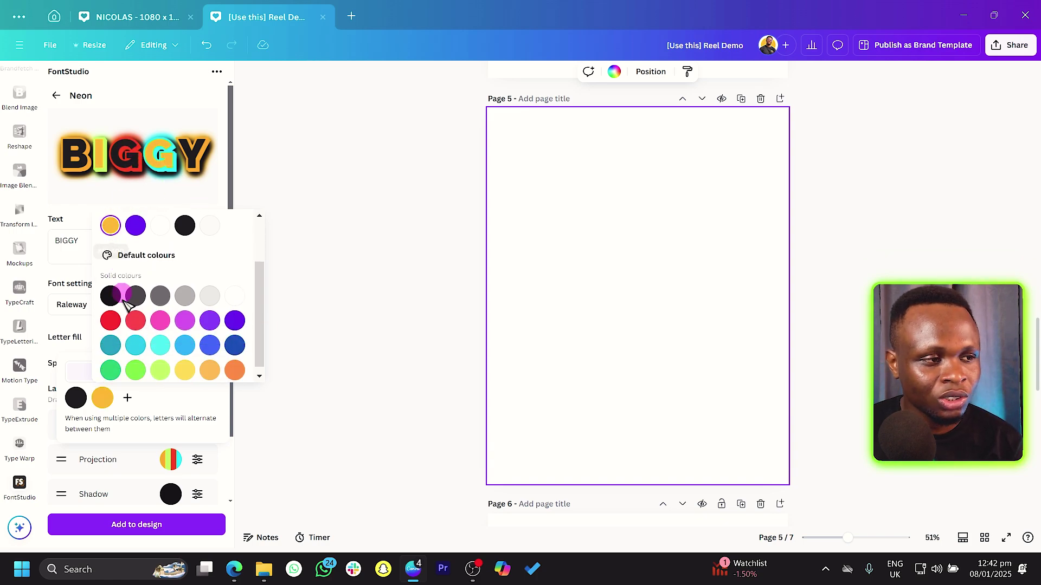
{"action": "left_click", "coordinate": [111, 314]}
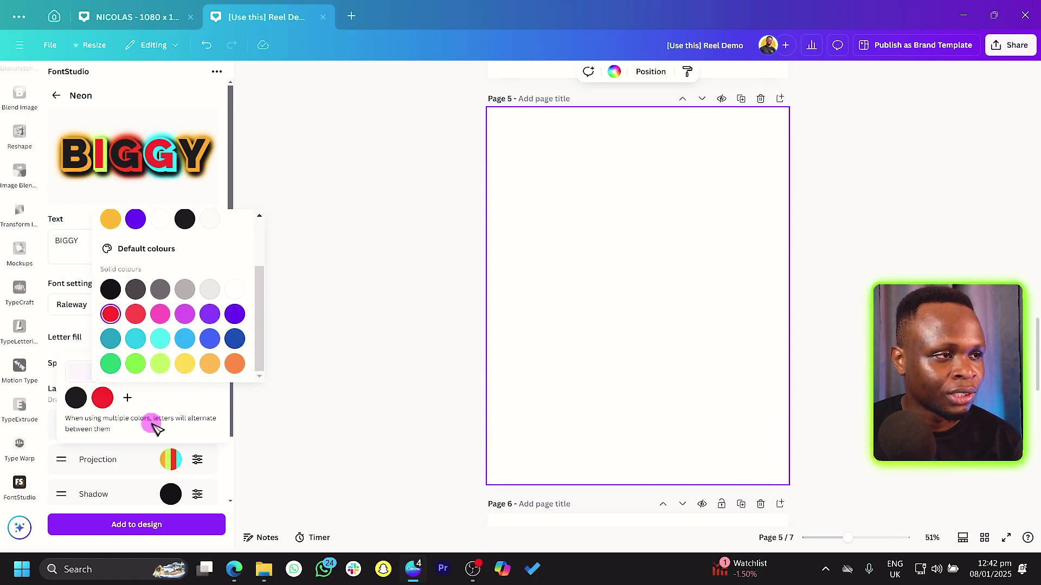
{"action": "left_click", "coordinate": [171, 404]}
Step: Try a Chelsea photo as image letter fill, then revert to the black and red colours
{"action": "left_click", "coordinate": [202, 372]}
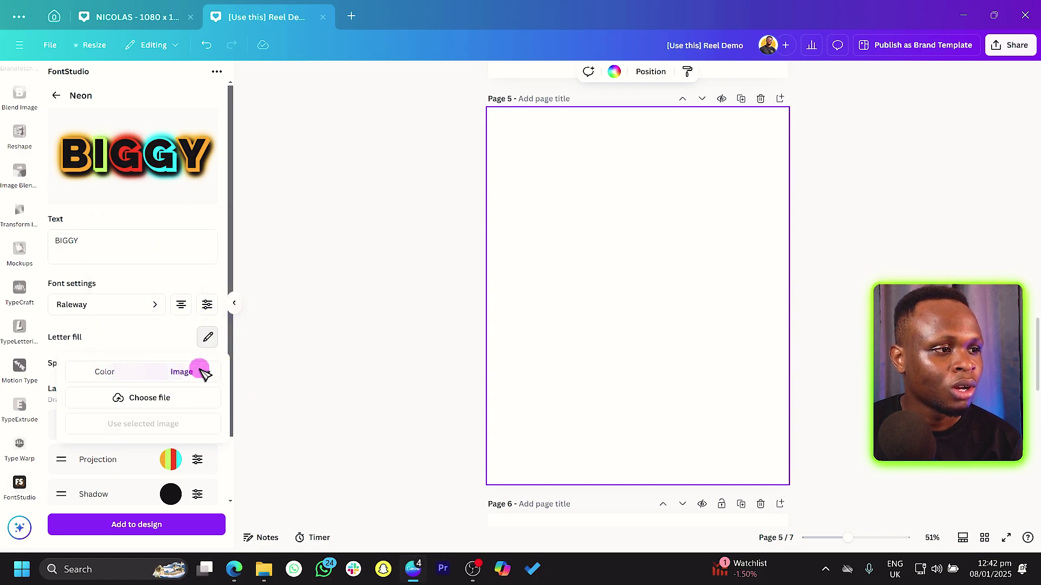
{"action": "left_click", "coordinate": [177, 398]}
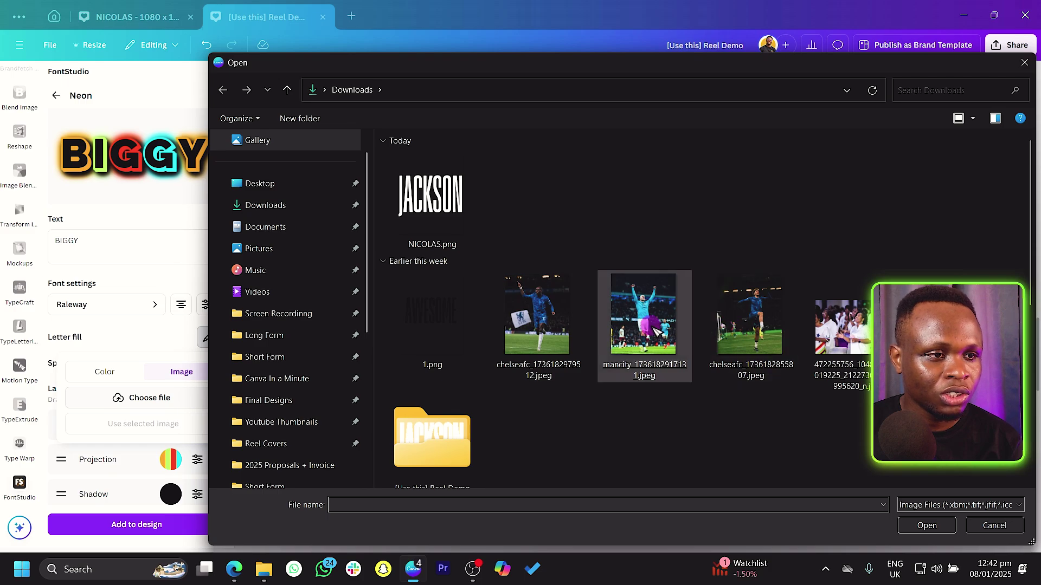
{"action": "double_click", "coordinate": [537, 317]}
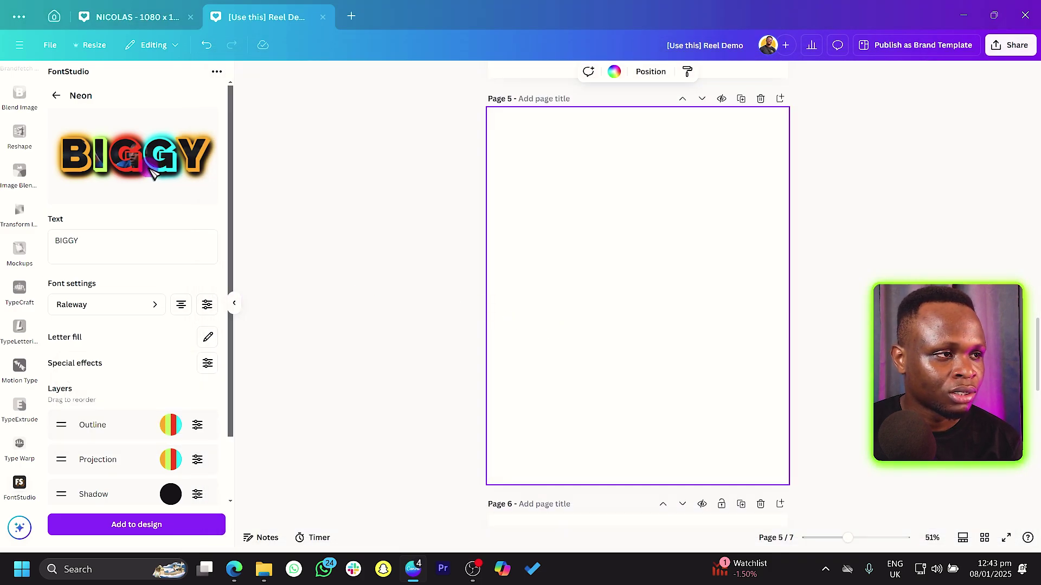
{"action": "left_click", "coordinate": [208, 337]}
{"action": "left_click", "coordinate": [168, 383]}
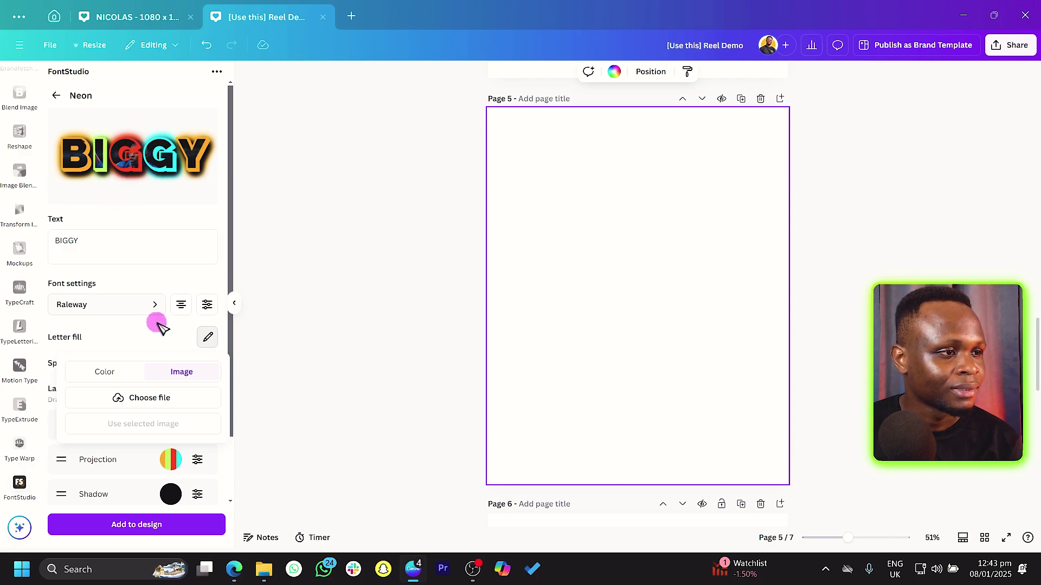
{"action": "left_click", "coordinate": [104, 372]}
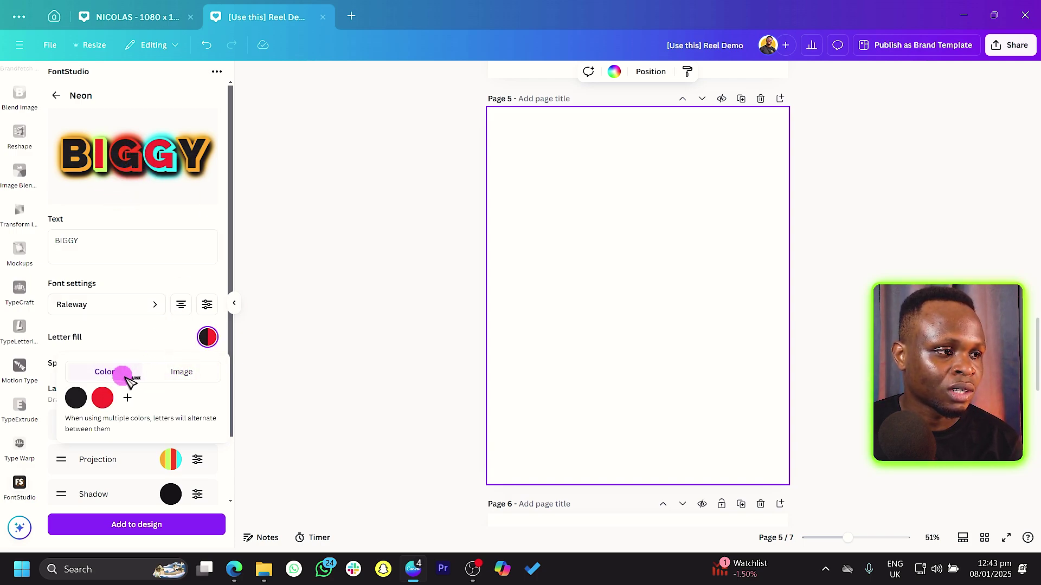
{"action": "left_click", "coordinate": [132, 343]}
Step: Set BIGGY's letter tilt to 20 and letter separation to 4
{"action": "scroll", "coordinate": [132, 341], "scroll_direction": "down", "scroll_amount": 2}
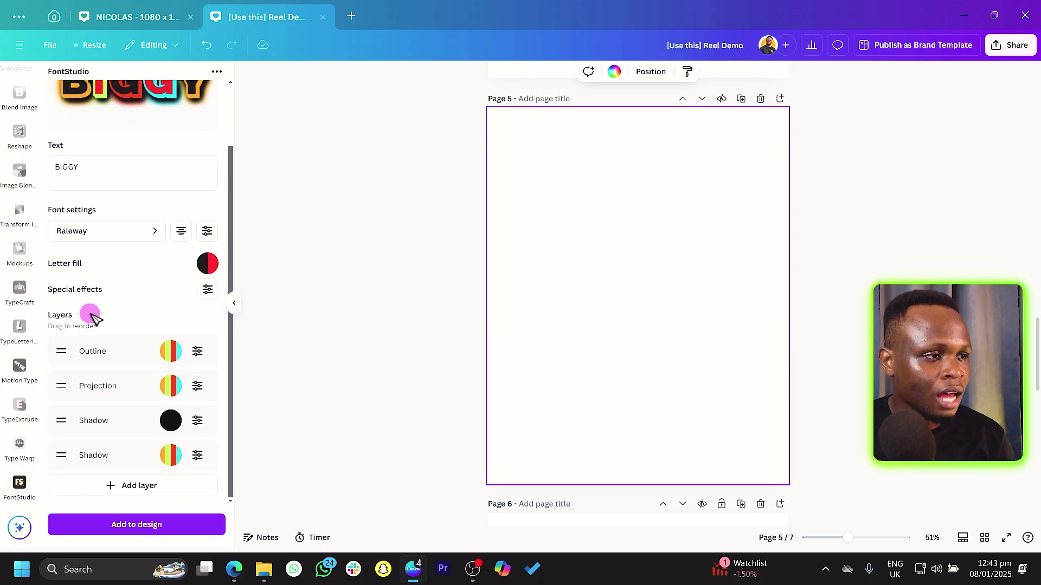
{"action": "left_click", "coordinate": [209, 290]}
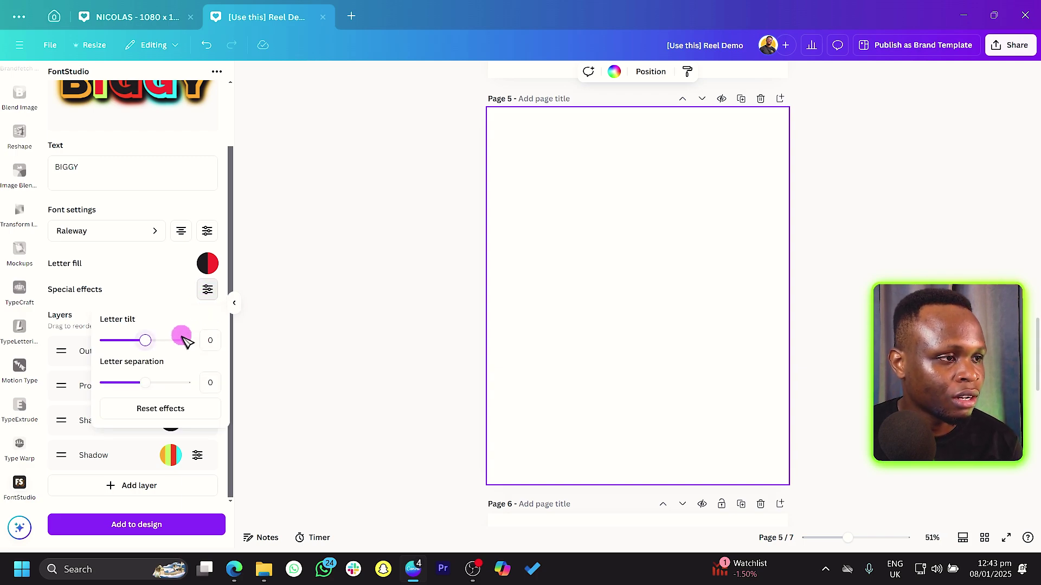
{"action": "mouse_move", "coordinate": [147, 341]}
{"action": "left_mouse_down"}
{"action": "mouse_move", "coordinate": [128, 341]}
{"action": "mouse_move", "coordinate": [162, 341]}
{"action": "left_mouse_up"}
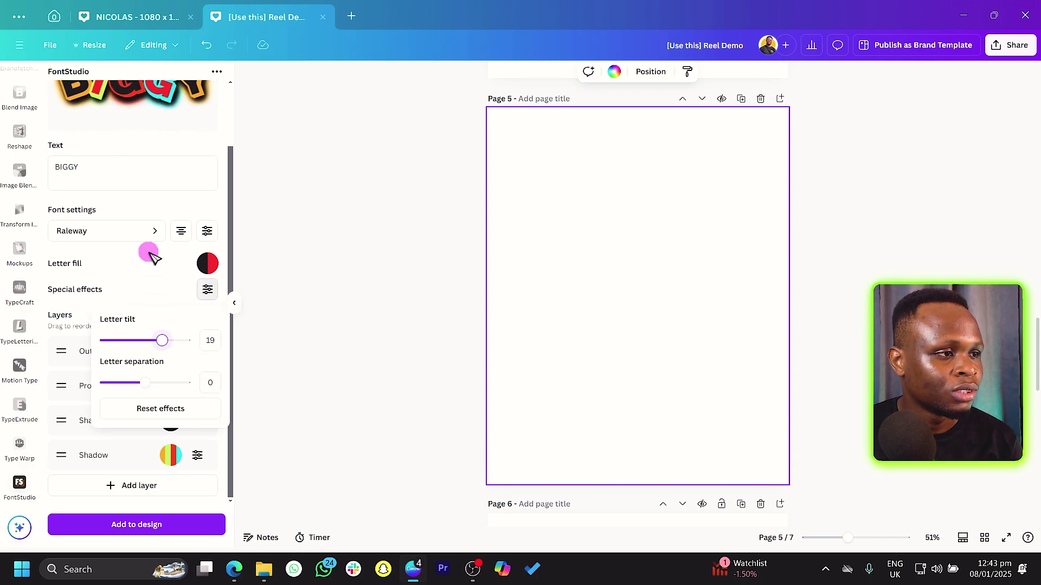
{"action": "scroll", "coordinate": [151, 325], "scroll_direction": "up", "scroll_amount": 2}
{"action": "mouse_move", "coordinate": [162, 411]}
{"action": "left_mouse_down"}
{"action": "mouse_move", "coordinate": [121, 409]}
{"action": "mouse_move", "coordinate": [206, 410]}
{"action": "mouse_move", "coordinate": [110, 413]}
{"action": "mouse_move", "coordinate": [150, 416]}
{"action": "left_mouse_up"}
{"action": "mouse_move", "coordinate": [145, 449]}
{"action": "left_mouse_down"}
{"action": "mouse_move", "coordinate": [170, 450]}
{"action": "mouse_move", "coordinate": [157, 429]}
{"action": "mouse_move", "coordinate": [178, 409]}
{"action": "mouse_move", "coordinate": [167, 410]}
{"action": "left_mouse_up"}
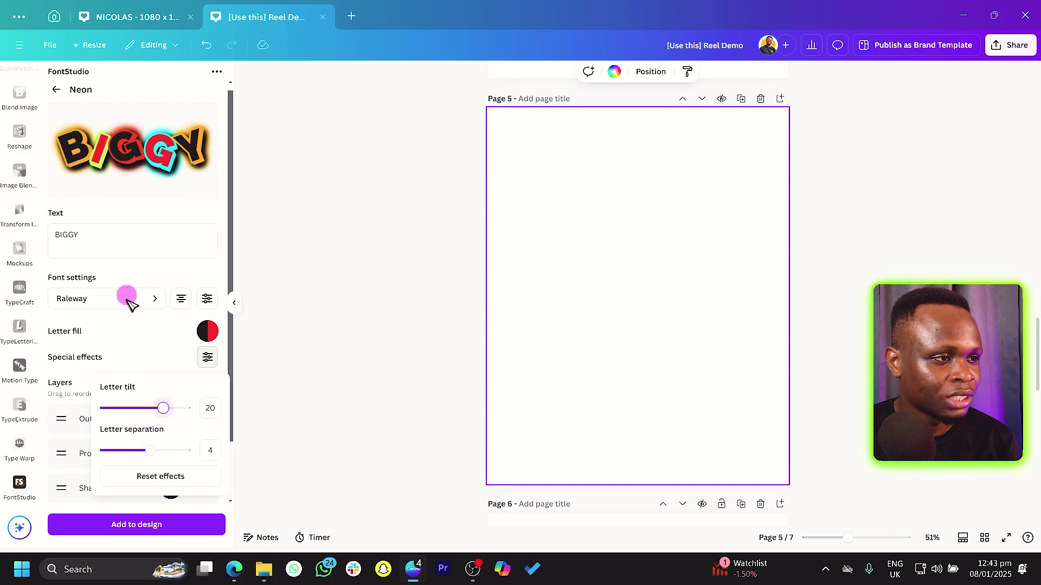
{"action": "left_click", "coordinate": [146, 333]}
{"action": "scroll", "coordinate": [155, 359], "scroll_direction": "down", "scroll_amount": 2}
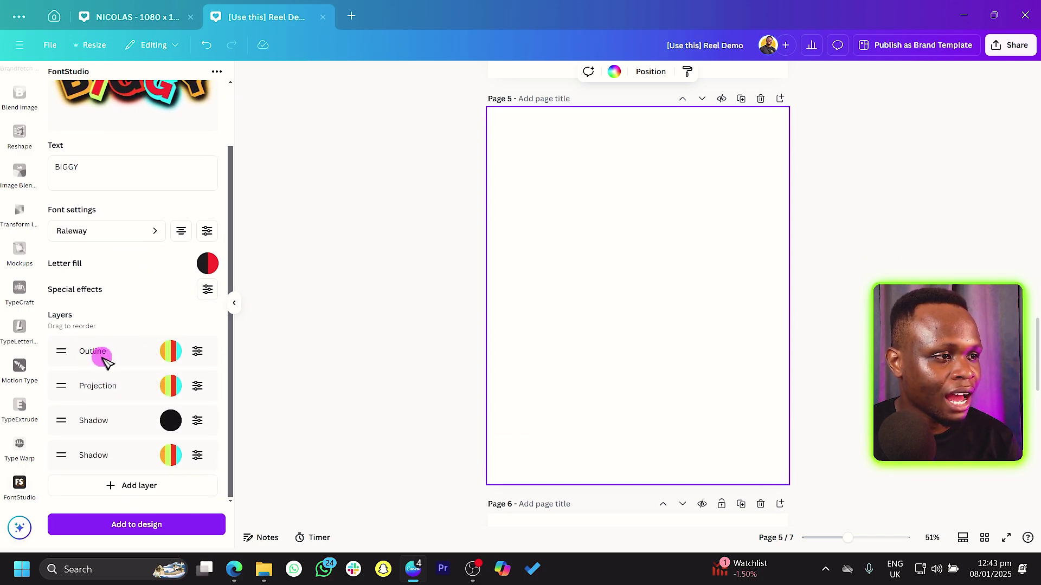
Step: Set the Outline layer's first colour to orange and its second colour to purple
{"action": "scroll", "coordinate": [176, 355], "scroll_direction": "up", "scroll_amount": 2}
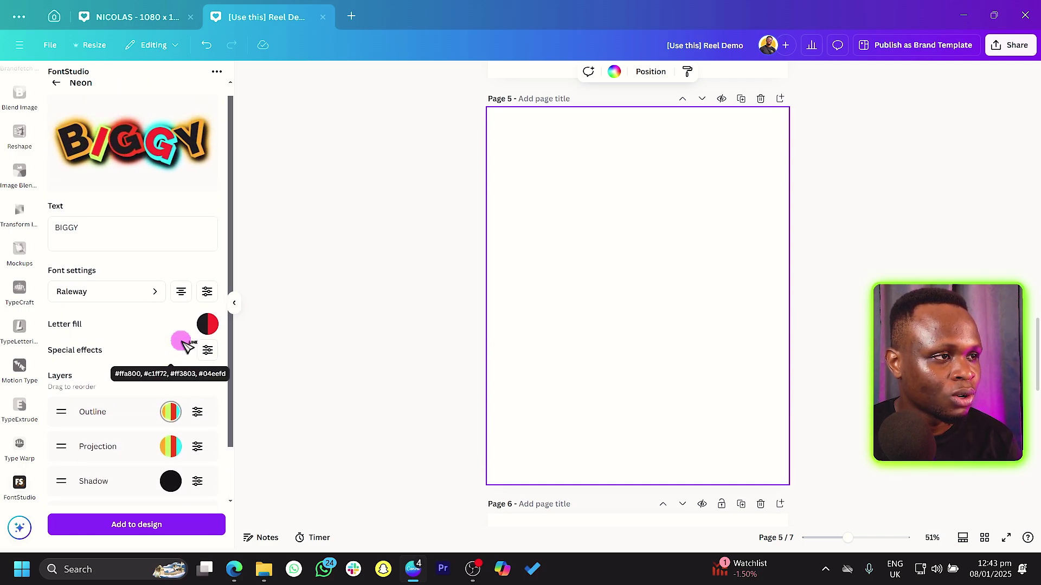
{"action": "left_click", "coordinate": [169, 419]}
{"action": "left_click", "coordinate": [76, 454]}
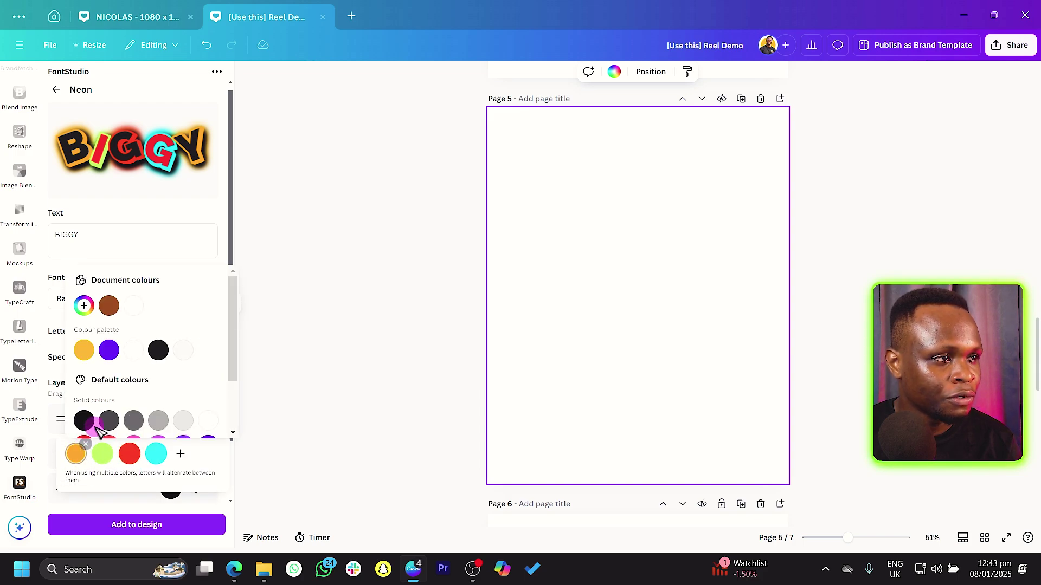
{"action": "left_click", "coordinate": [110, 351]}
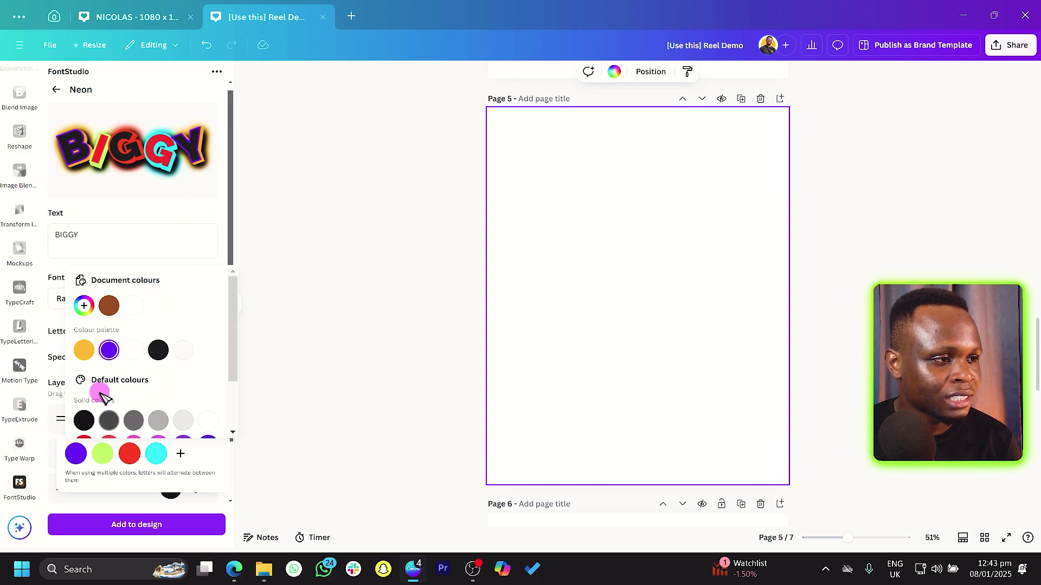
{"action": "scroll", "coordinate": [103, 404], "scroll_direction": "down", "scroll_amount": 2}
{"action": "left_click", "coordinate": [209, 422]}
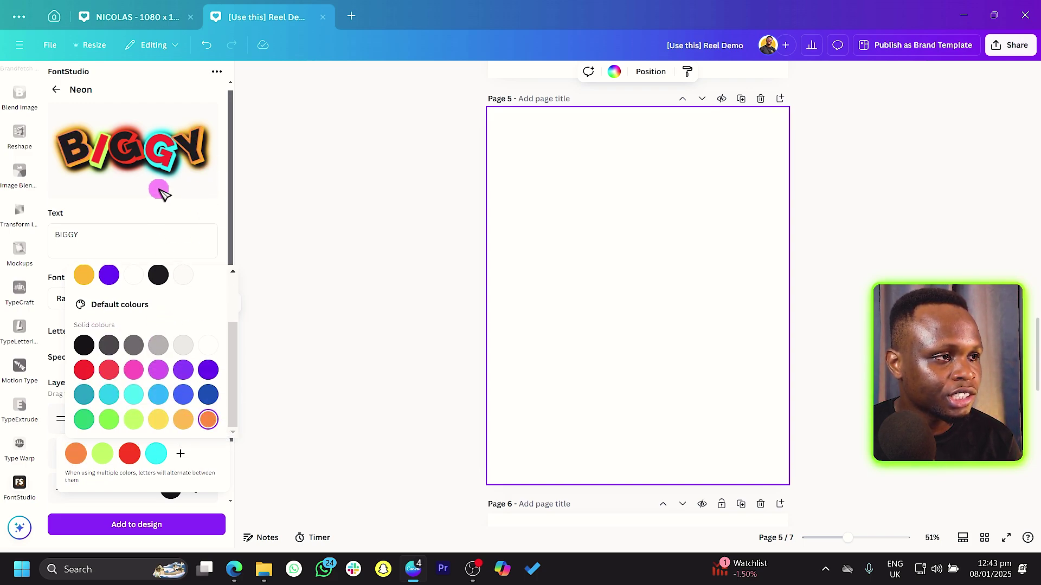
{"action": "left_click", "coordinate": [164, 224]}
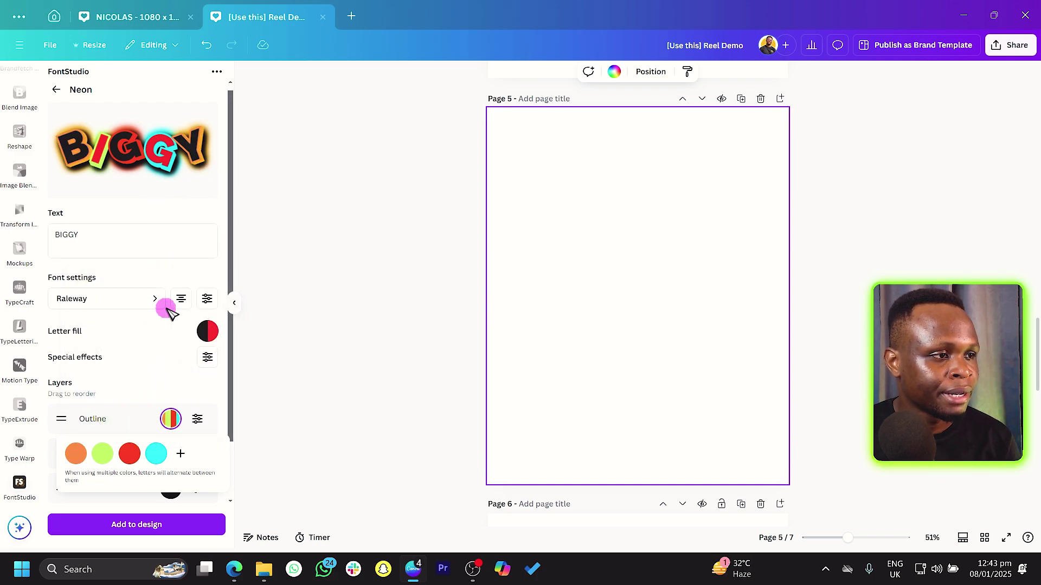
{"action": "left_click", "coordinate": [102, 455]}
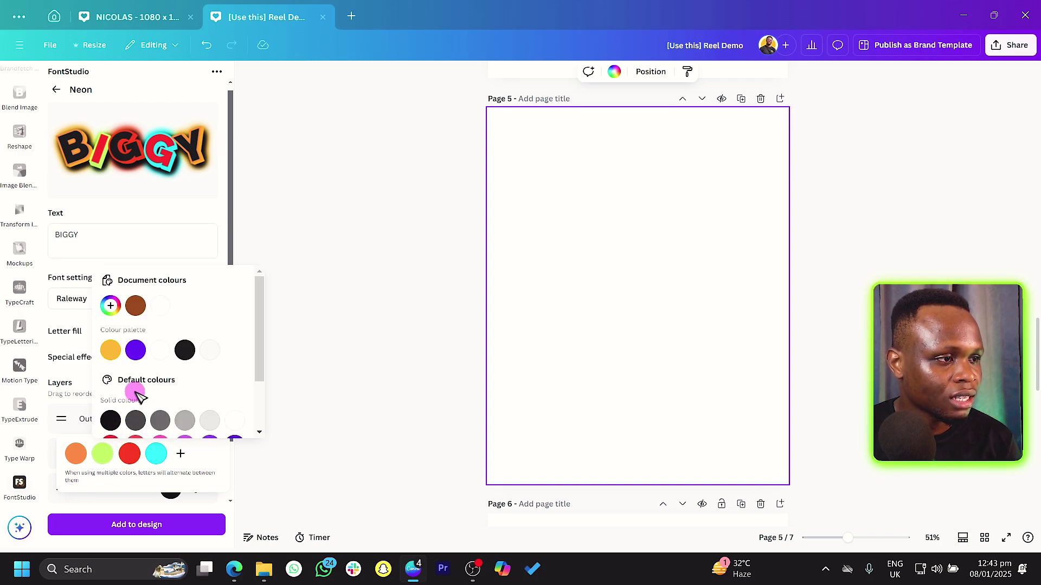
{"action": "left_click", "coordinate": [135, 350]}
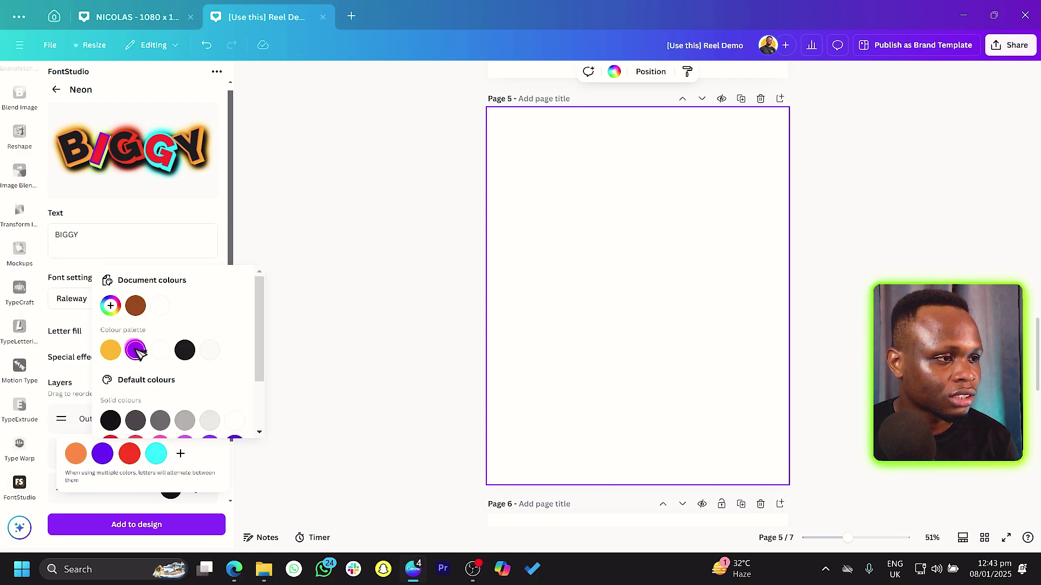
{"action": "left_click", "coordinate": [129, 459]}
Step: Make the third Outline colour orange and the fourth Outline colour green
{"action": "left_click", "coordinate": [135, 456]}
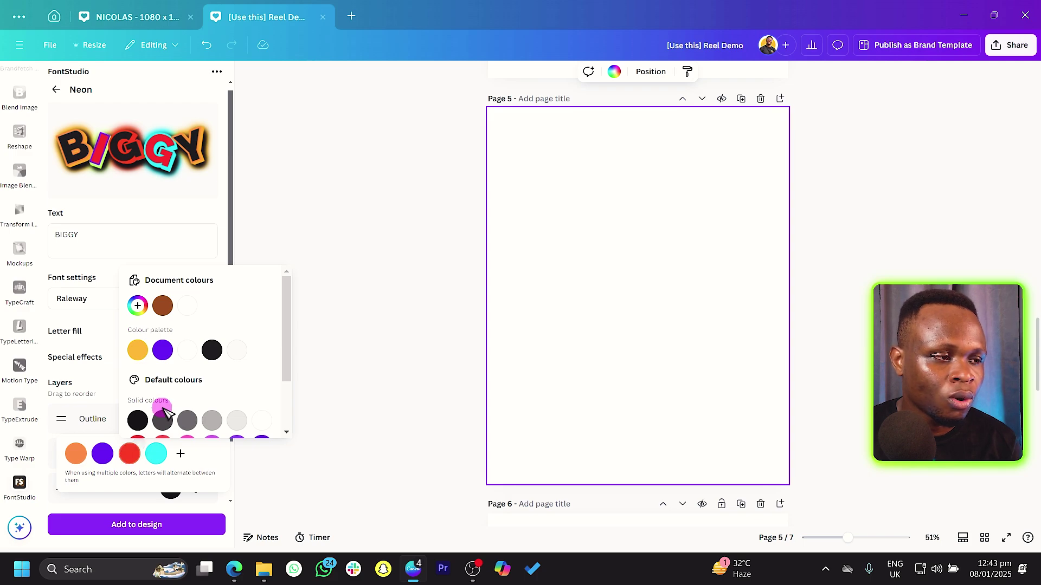
{"action": "scroll", "coordinate": [162, 401], "scroll_direction": "down", "scroll_amount": 2}
{"action": "left_click", "coordinate": [142, 419]}
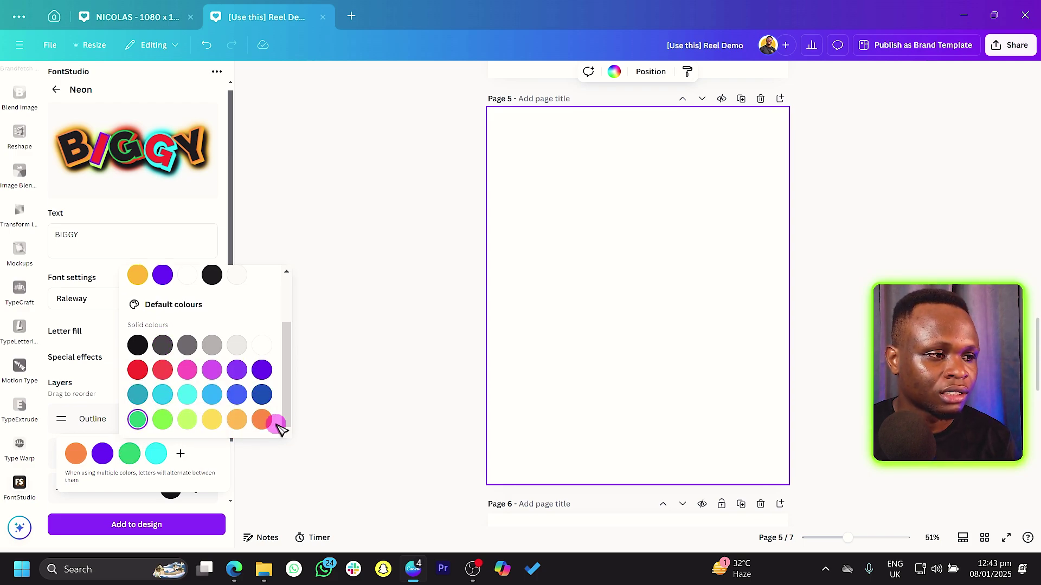
{"action": "left_click", "coordinate": [262, 420]}
{"action": "left_click", "coordinate": [164, 457]}
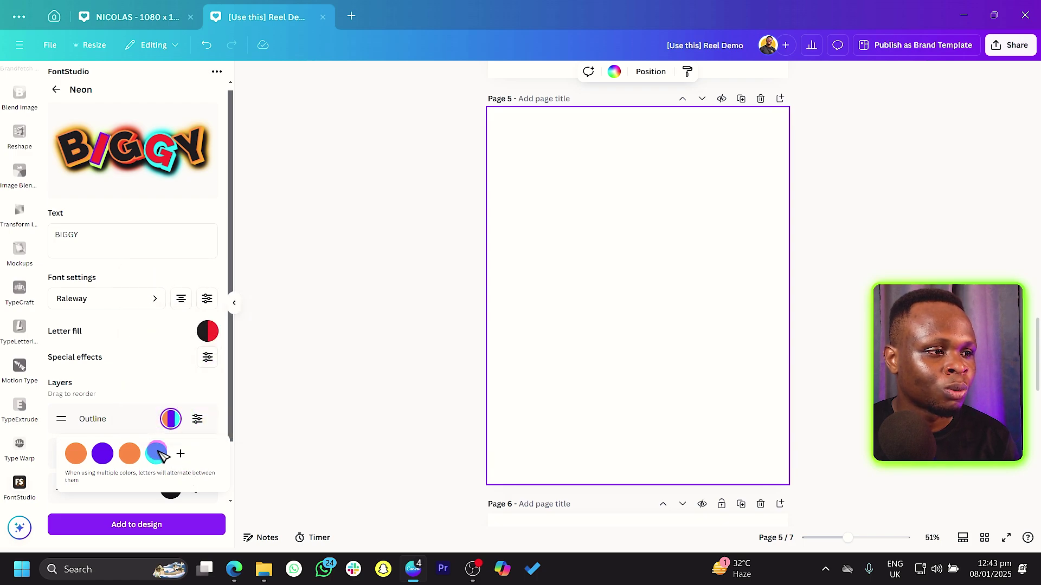
{"action": "left_click", "coordinate": [155, 456]}
{"action": "scroll", "coordinate": [170, 353], "scroll_direction": "down", "scroll_amount": 2}
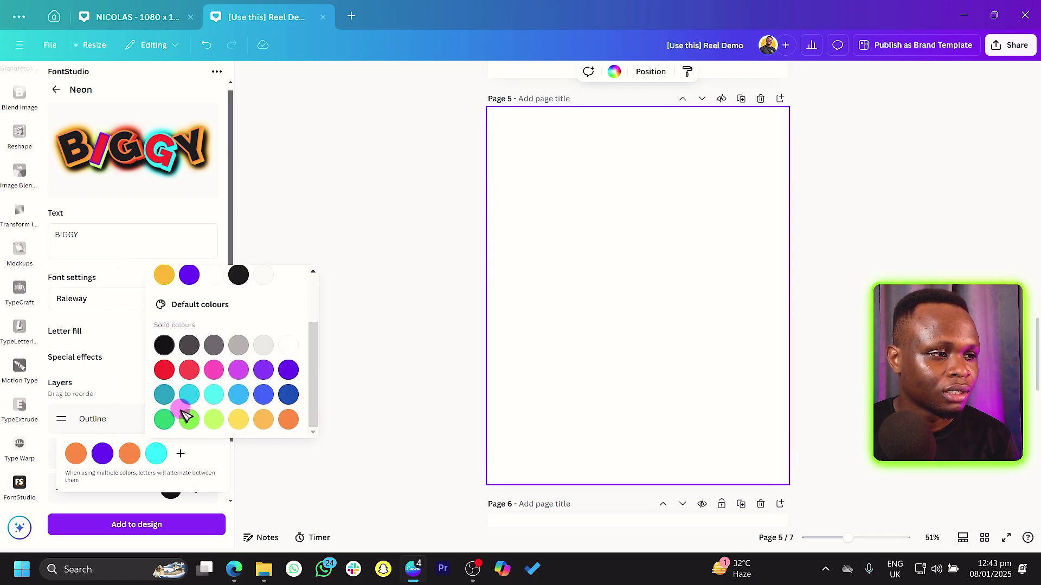
{"action": "left_click", "coordinate": [165, 420]}
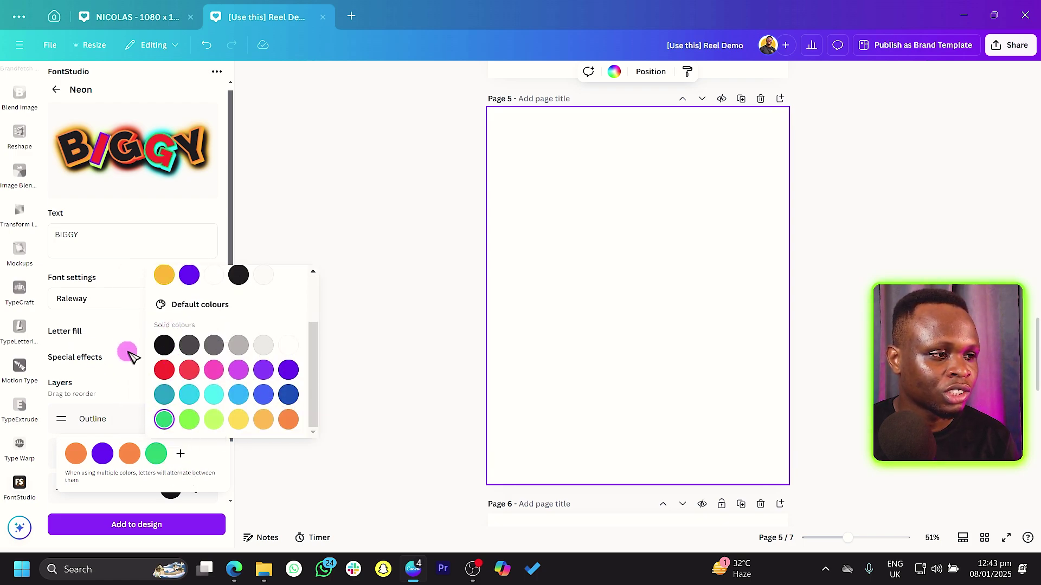
{"action": "left_click", "coordinate": [125, 327]}
{"action": "left_click", "coordinate": [150, 353]}
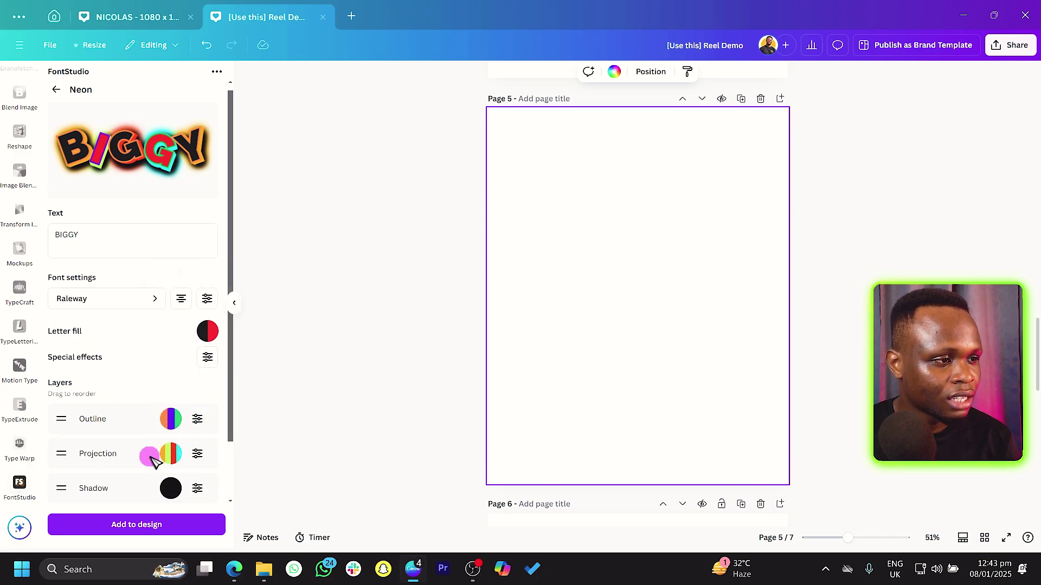
Step: Change a colour swatch in the Projection layer
{"action": "left_click", "coordinate": [171, 453]}
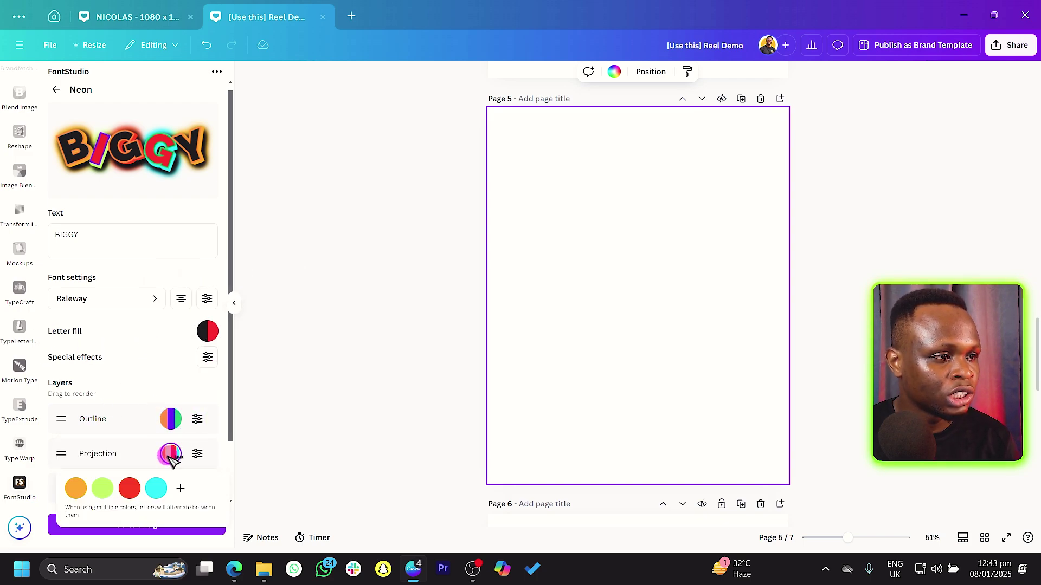
{"action": "left_click", "coordinate": [76, 488]}
{"action": "scroll", "coordinate": [135, 434], "scroll_direction": "down", "scroll_amount": 2}
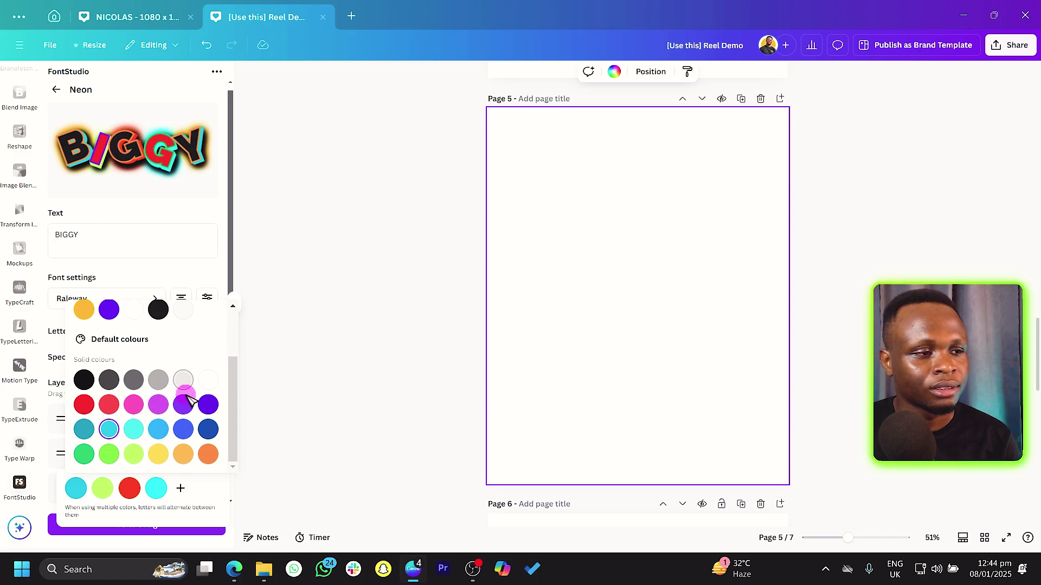
{"action": "left_click", "coordinate": [174, 258]}
{"action": "scroll", "coordinate": [174, 423], "scroll_direction": "down", "scroll_amount": 2}
{"action": "left_click", "coordinate": [186, 304]}
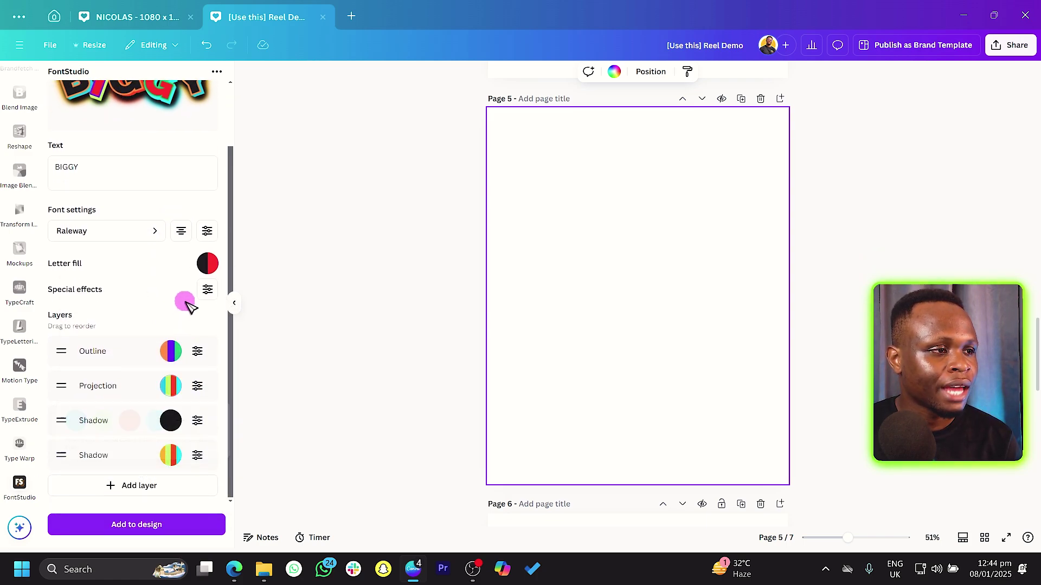
Step: Set the first Shadow layer's colour to dark grey
{"action": "left_click", "coordinate": [172, 426]}
{"action": "left_click", "coordinate": [82, 455]}
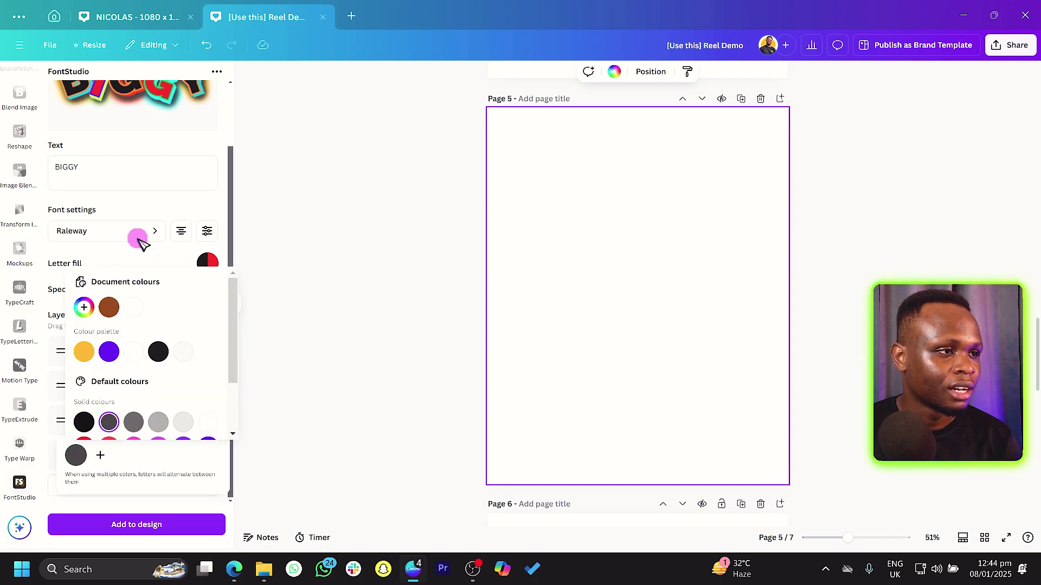
{"action": "left_click", "coordinate": [164, 214]}
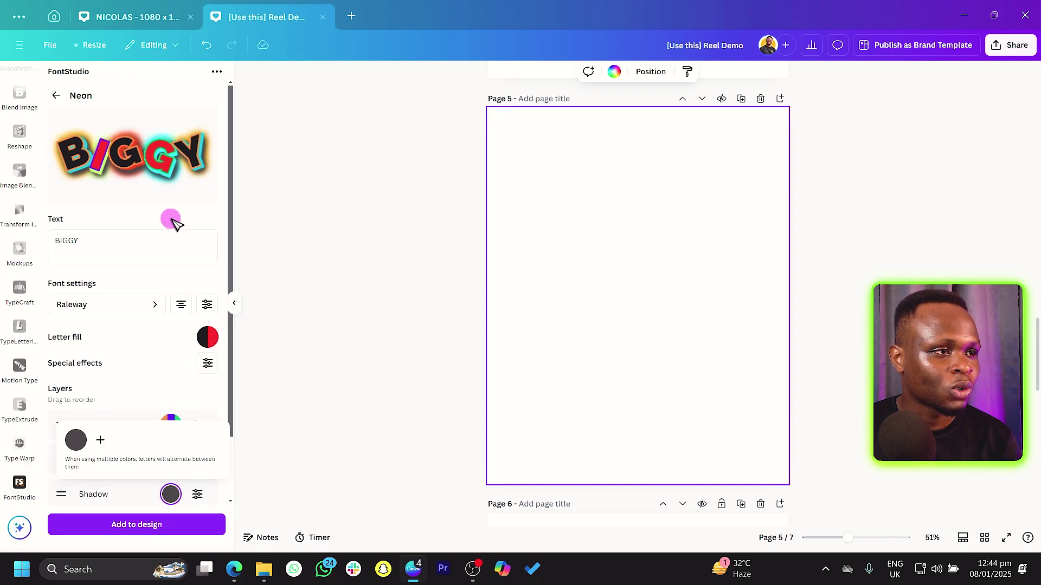
{"action": "left_click", "coordinate": [123, 304]}
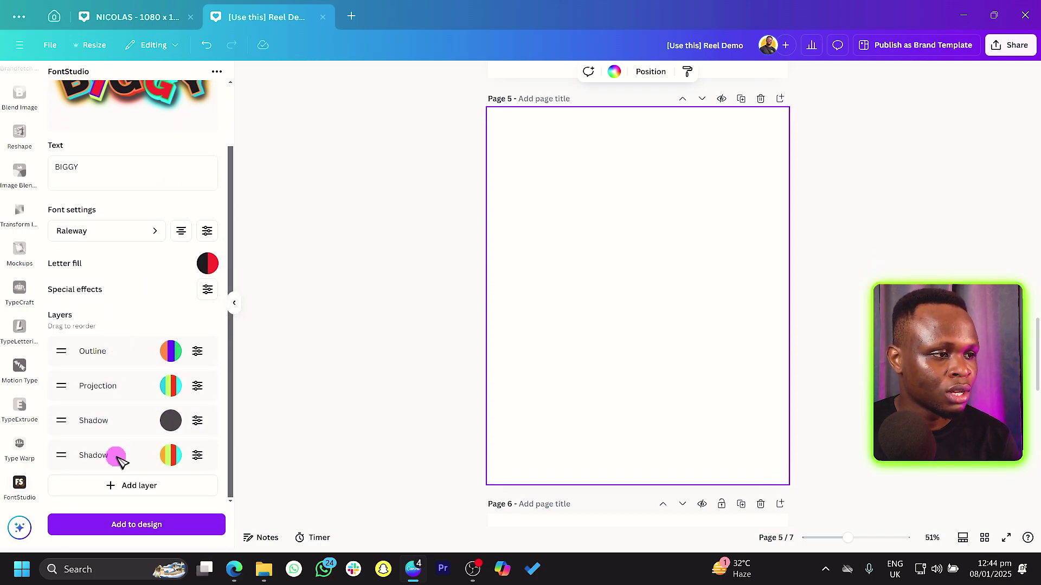
Step: Change the last Shadow layer's first colour to purple
{"action": "left_click", "coordinate": [174, 455]}
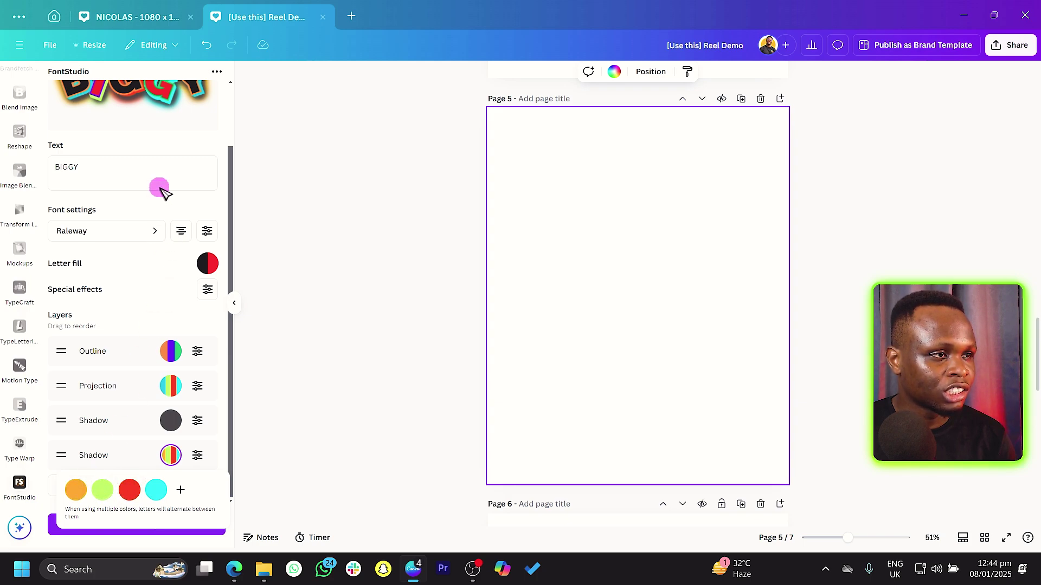
{"action": "left_click", "coordinate": [76, 490]}
{"action": "left_click", "coordinate": [110, 342]}
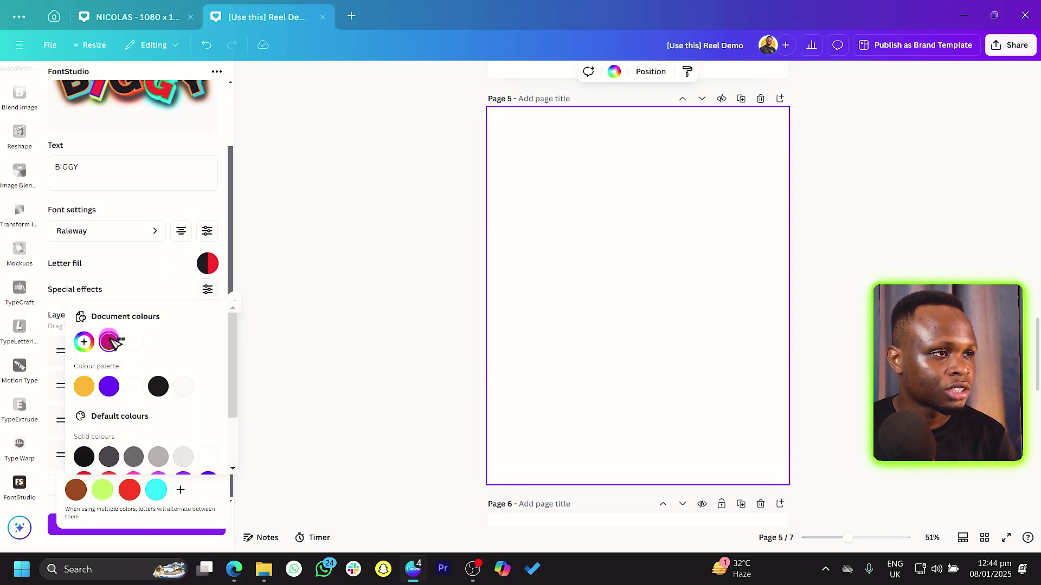
{"action": "left_click", "coordinate": [110, 387]}
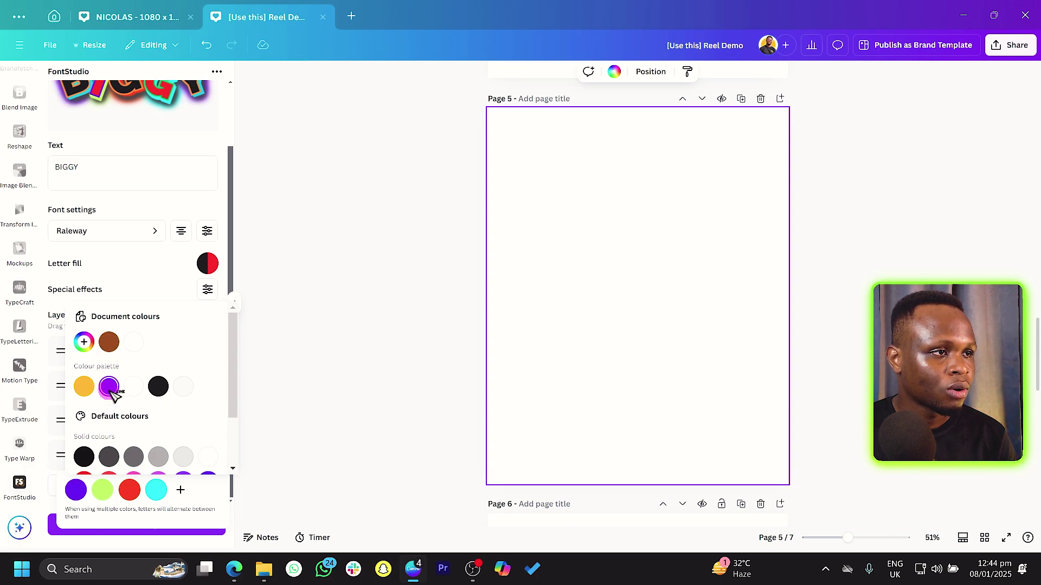
{"action": "left_click", "coordinate": [194, 203]}
{"action": "scroll", "coordinate": [132, 300], "scroll_direction": "up", "scroll_amount": 2}
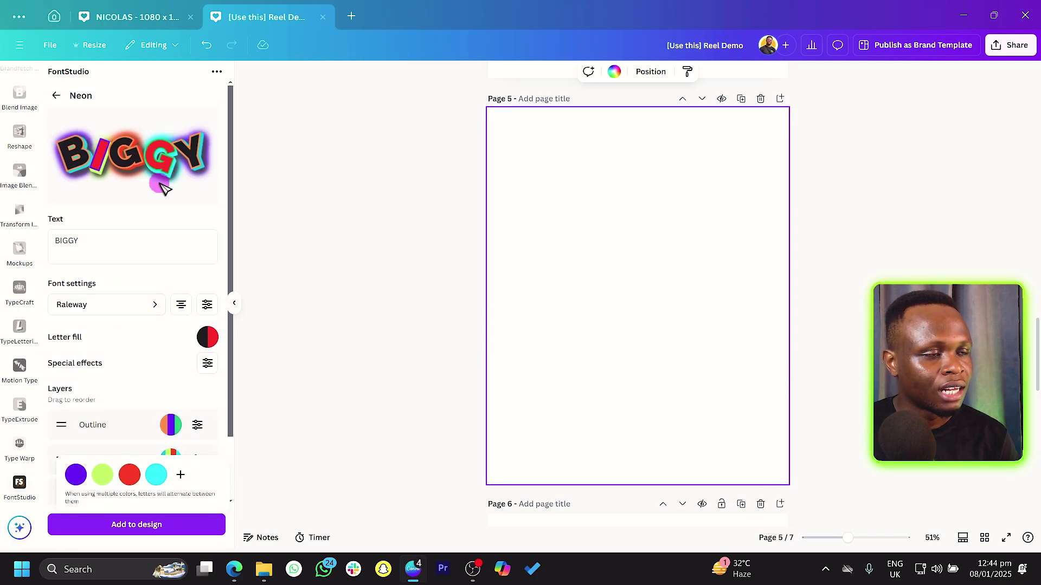
{"action": "scroll", "coordinate": [163, 274], "scroll_direction": "down", "scroll_amount": 2}
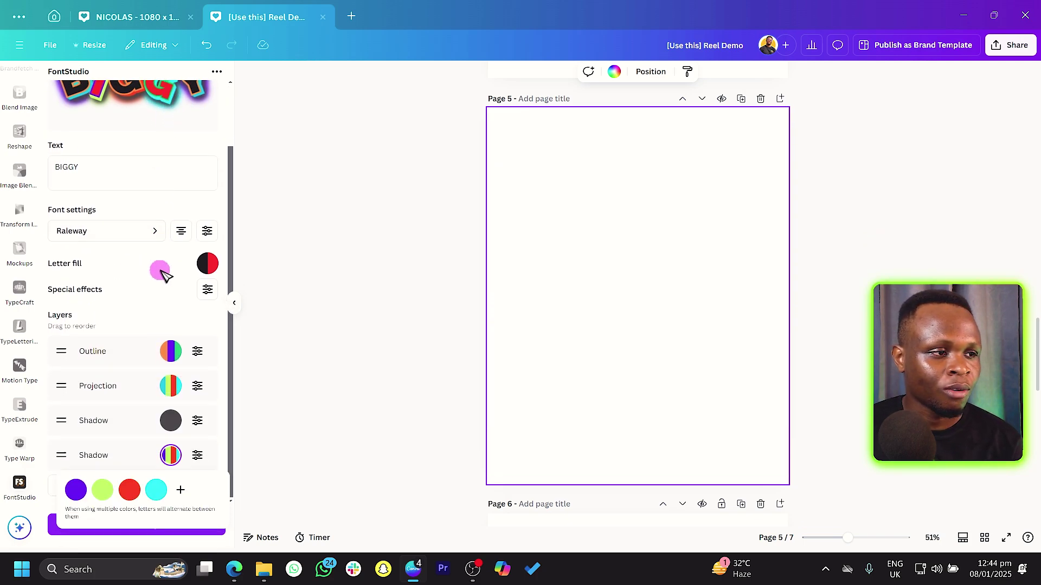
{"action": "left_click", "coordinate": [155, 301]}
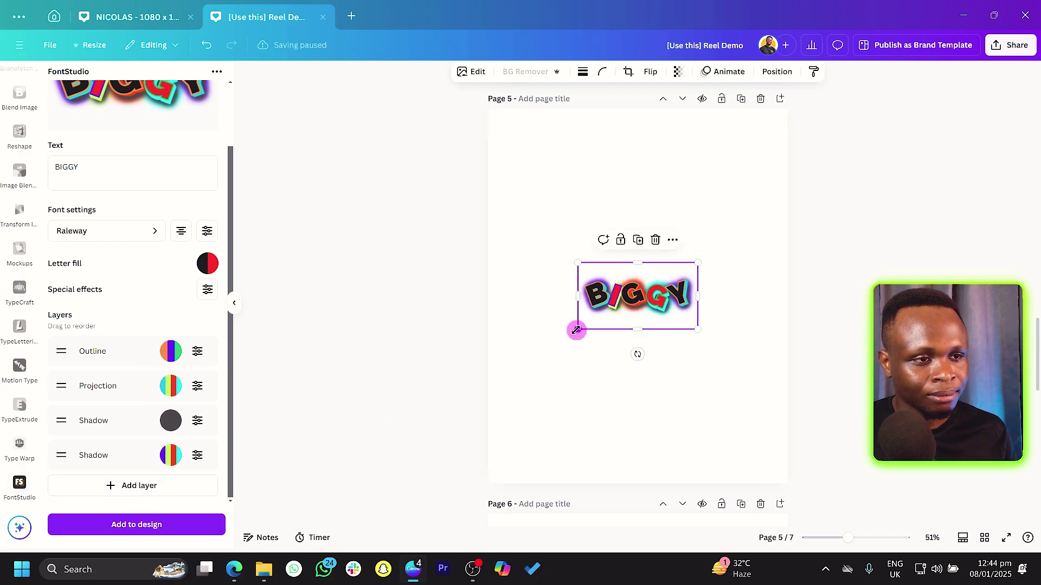
Step: Drag the neon BIGGY larger on Page 5, then add a blank Page 6 after it
{"action": "left_click_drag", "start_coordinate": [576, 330], "coordinate": [515, 399]}
{"action": "left_click", "coordinate": [562, 440]}
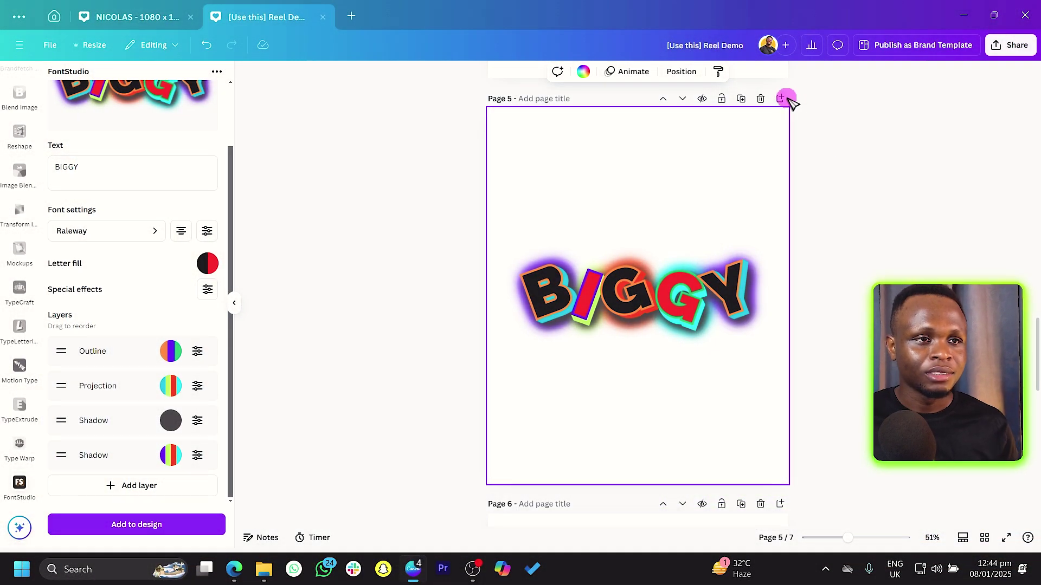
{"action": "left_click", "coordinate": [779, 98]}
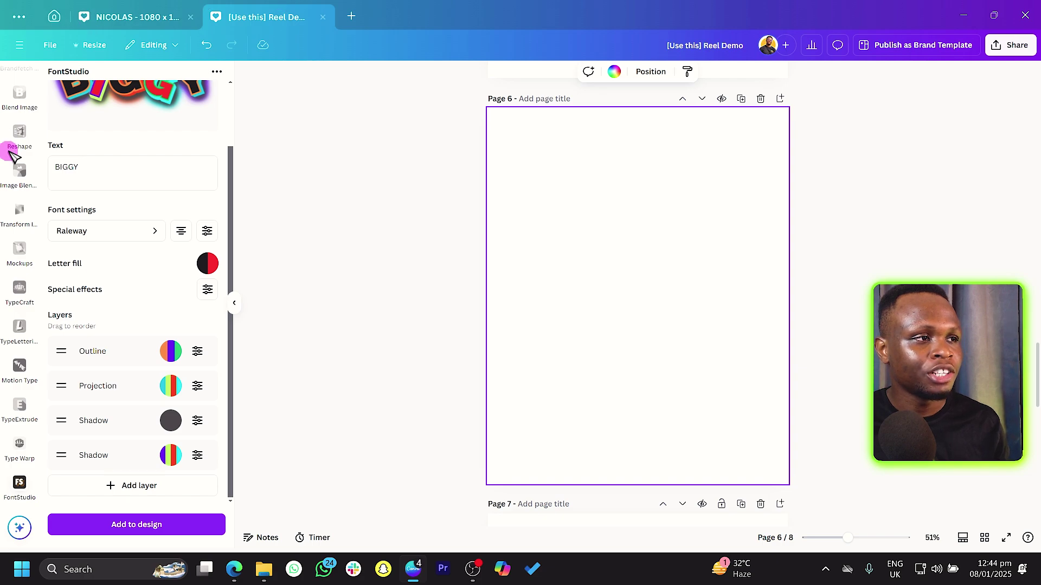
Step: Search Apps for 'fontframe', open FontFrame, accept its permissions and start editing its HELLO WORLD text
{"action": "scroll", "coordinate": [19, 190], "scroll_direction": "up", "scroll_amount": 5}
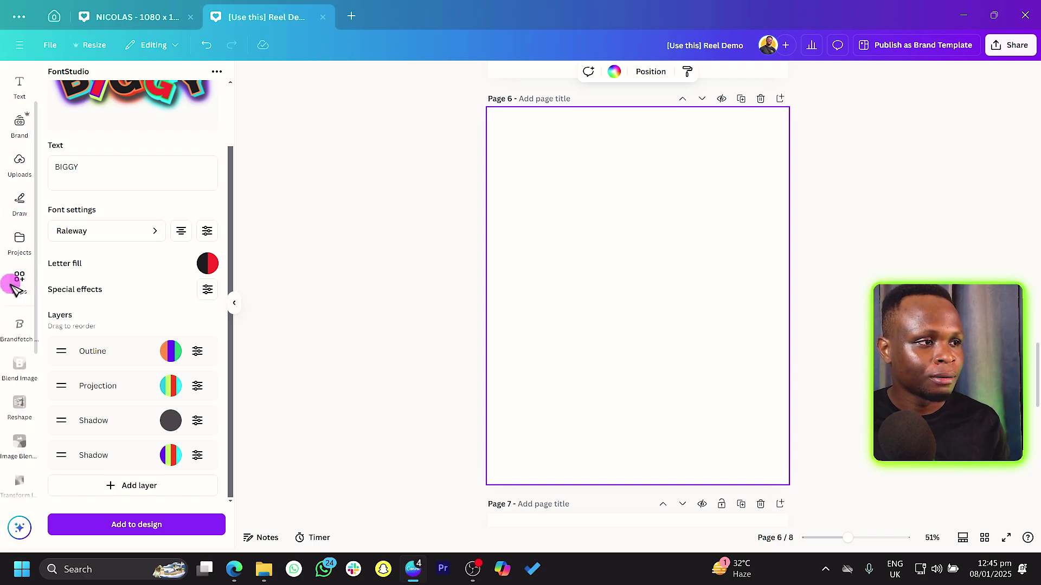
{"action": "left_click", "coordinate": [14, 285]}
{"action": "left_click", "coordinate": [144, 72]}
{"action": "type", "text": "font frame"}
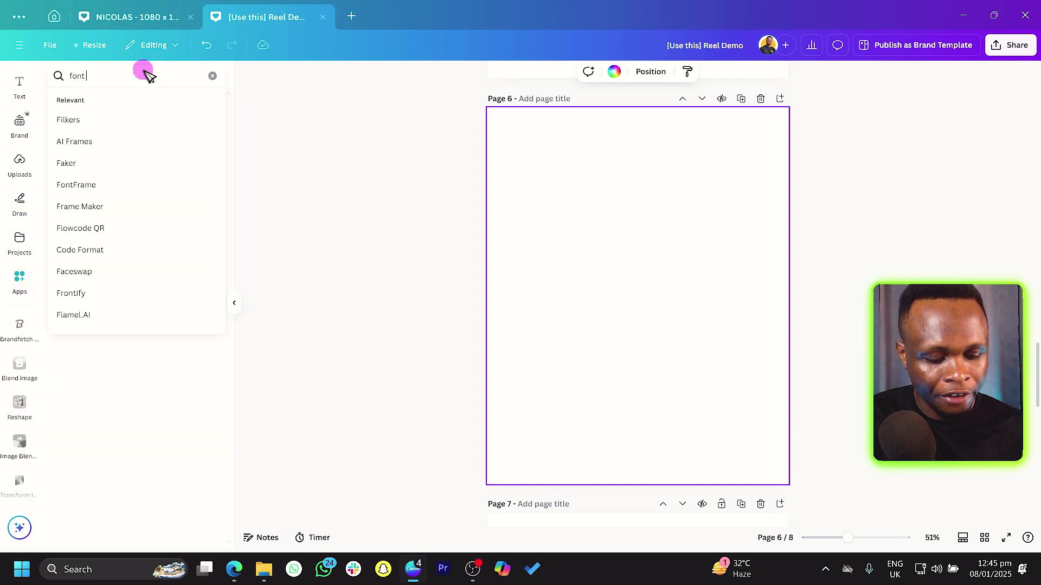
{"action": "key", "text": "Return"}
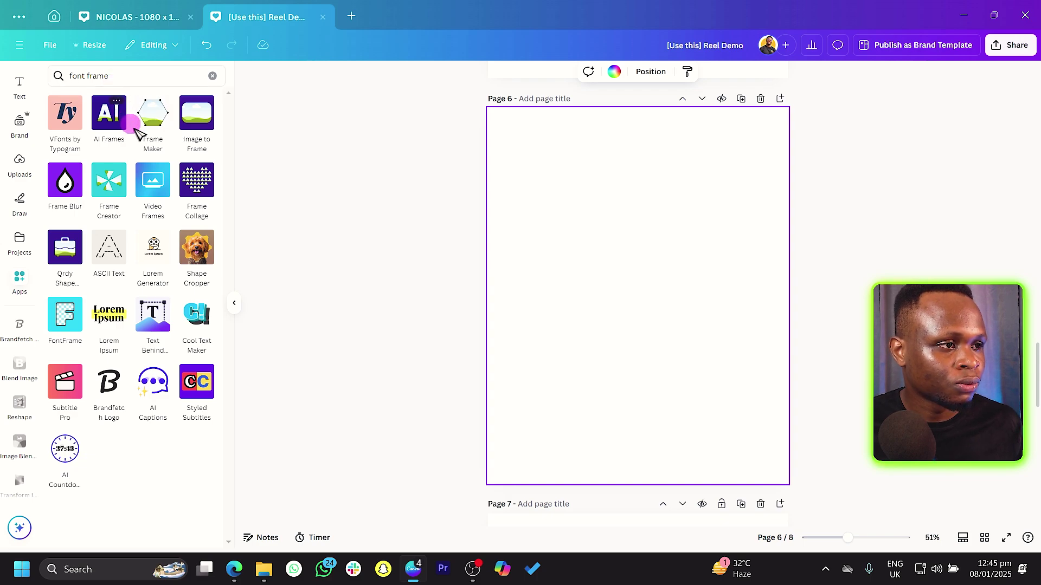
{"action": "left_click", "coordinate": [89, 76]}
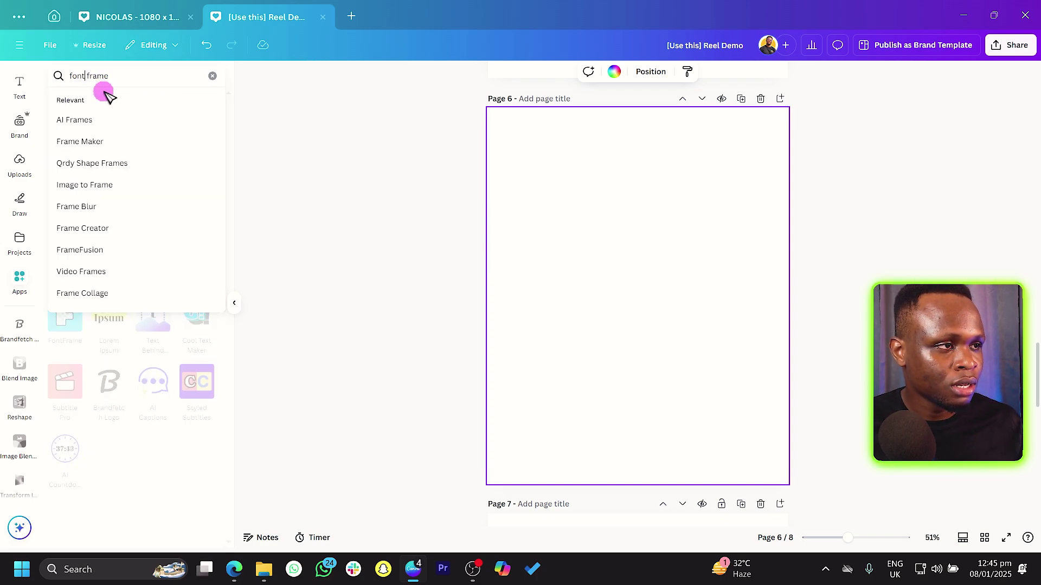
{"action": "key", "text": "Delete"}
{"action": "key", "text": "Return"}
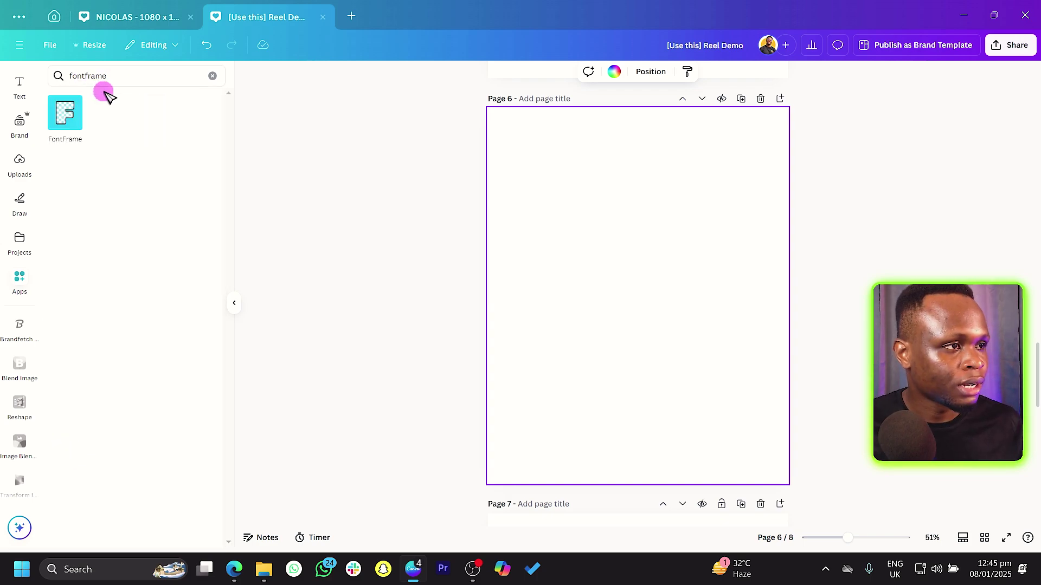
{"action": "left_click", "coordinate": [66, 115]}
{"action": "left_click", "coordinate": [128, 370]}
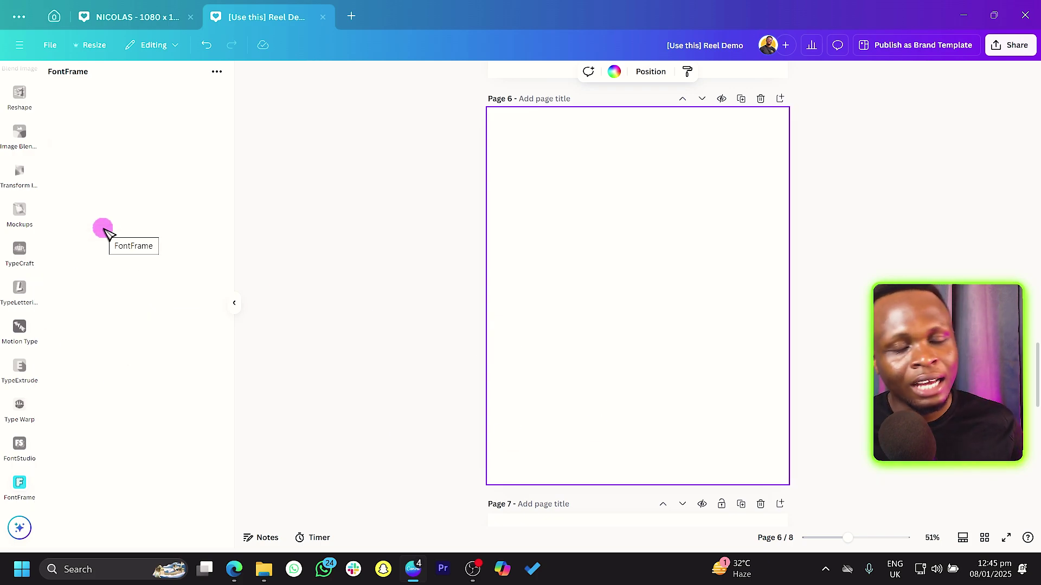
{"action": "left_click", "coordinate": [128, 230]}
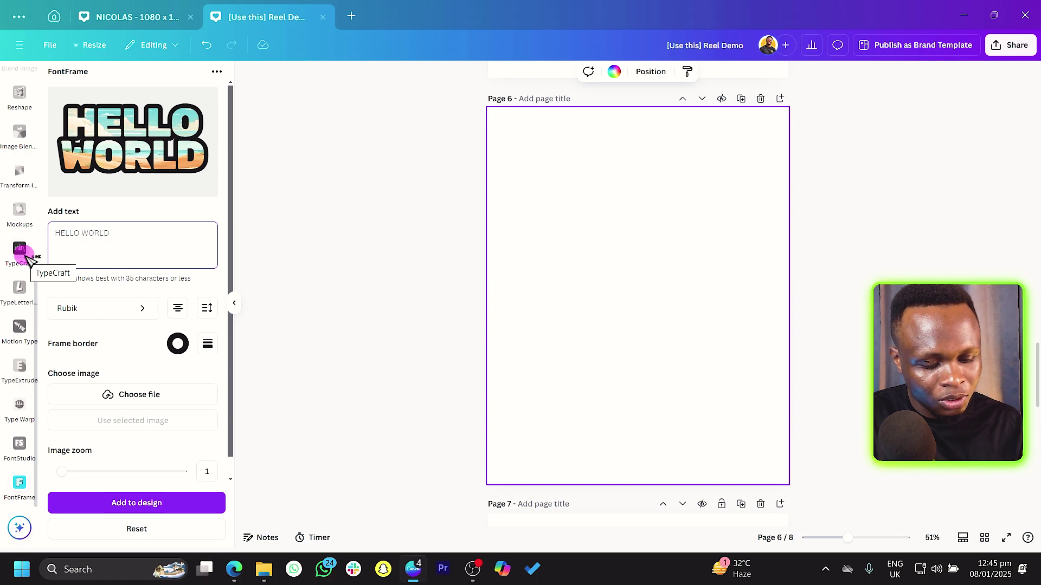
Step: Change the FontFrame text to CREATIVITY in the Kanit font
{"action": "type", "text": "CREATIVITY"}
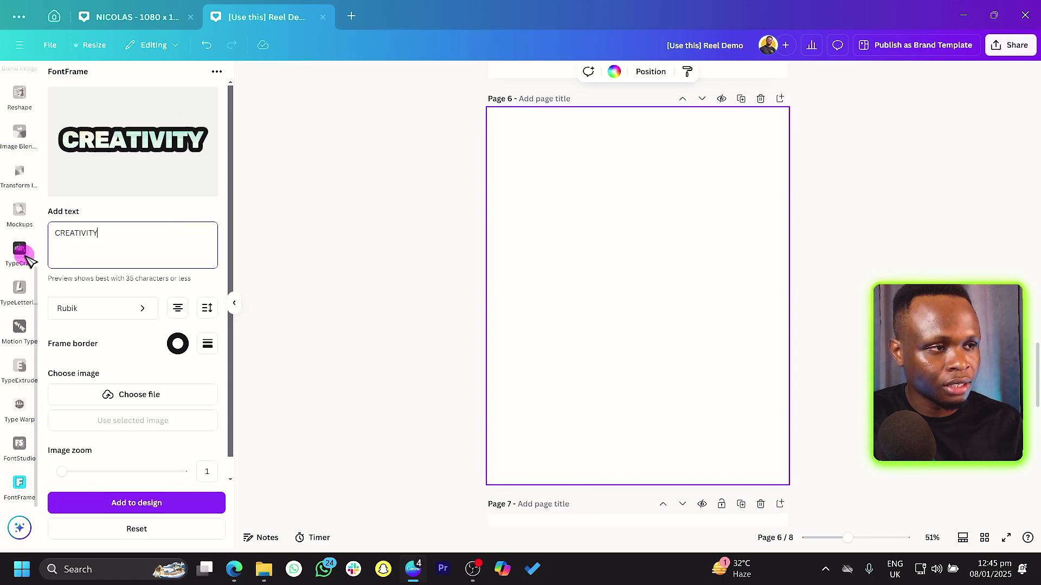
{"action": "left_click", "coordinate": [126, 311]}
{"action": "left_click", "coordinate": [87, 403]}
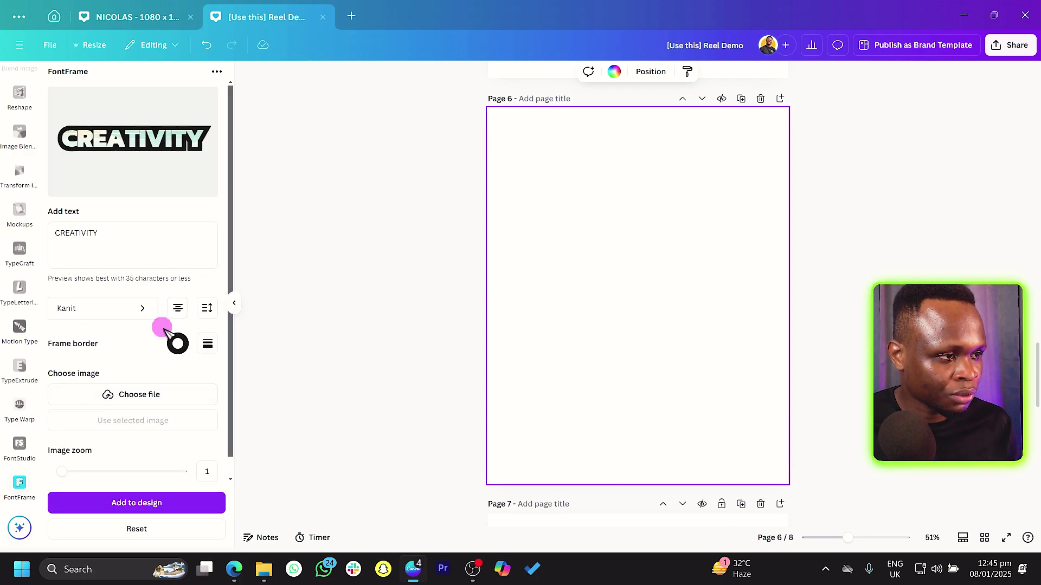
Step: Give the frame a red border thinned to weight 58, then bring up the image file picker
{"action": "left_click", "coordinate": [177, 344]}
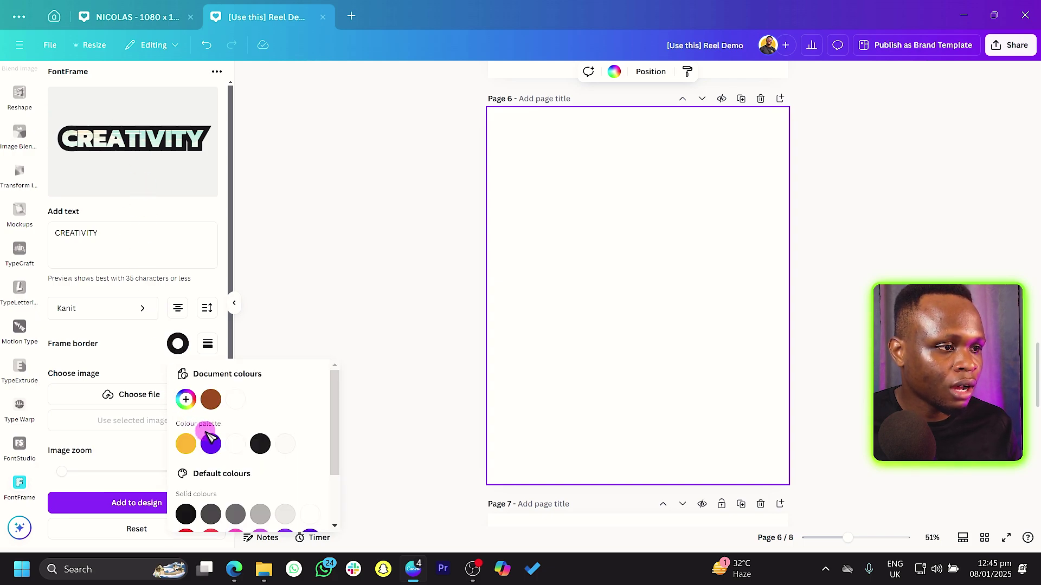
{"action": "scroll", "coordinate": [211, 445], "scroll_direction": "down", "scroll_amount": 2}
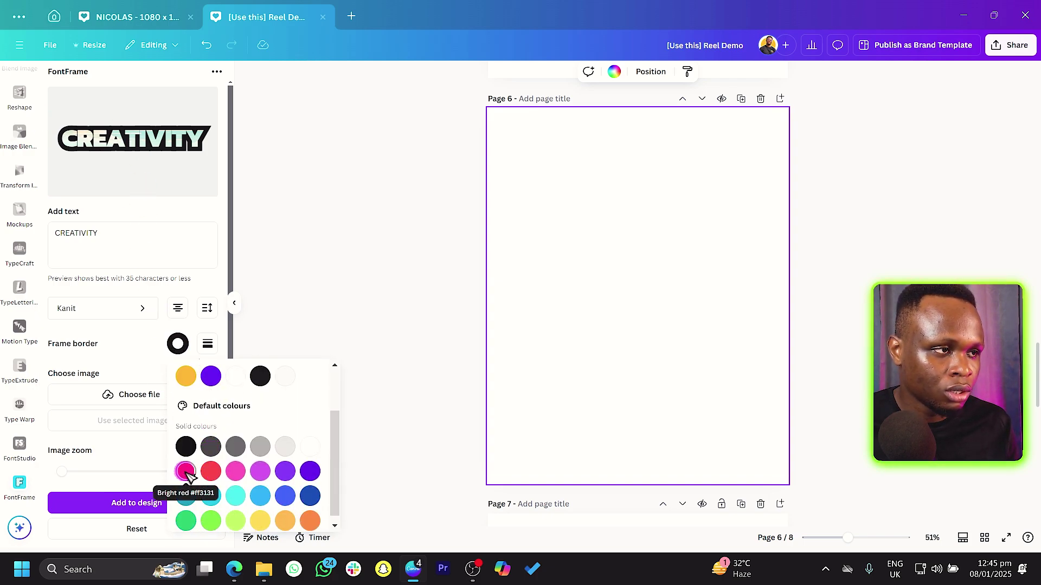
{"action": "left_click", "coordinate": [186, 471]}
{"action": "left_click", "coordinate": [126, 362]}
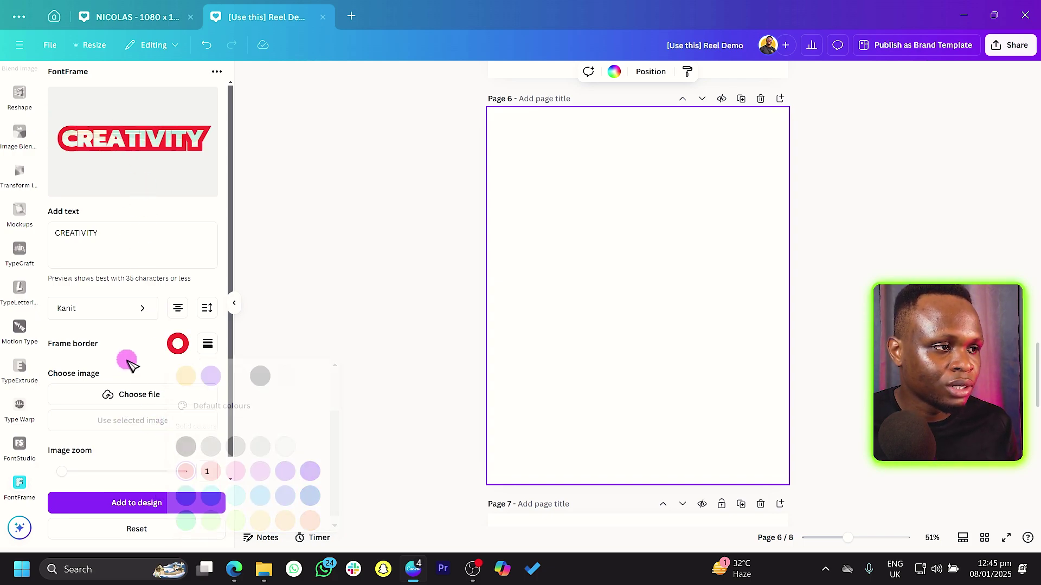
{"action": "left_click", "coordinate": [208, 343]}
{"action": "left_click_drag", "start_coordinate": [169, 398], "coordinate": [132, 402]}
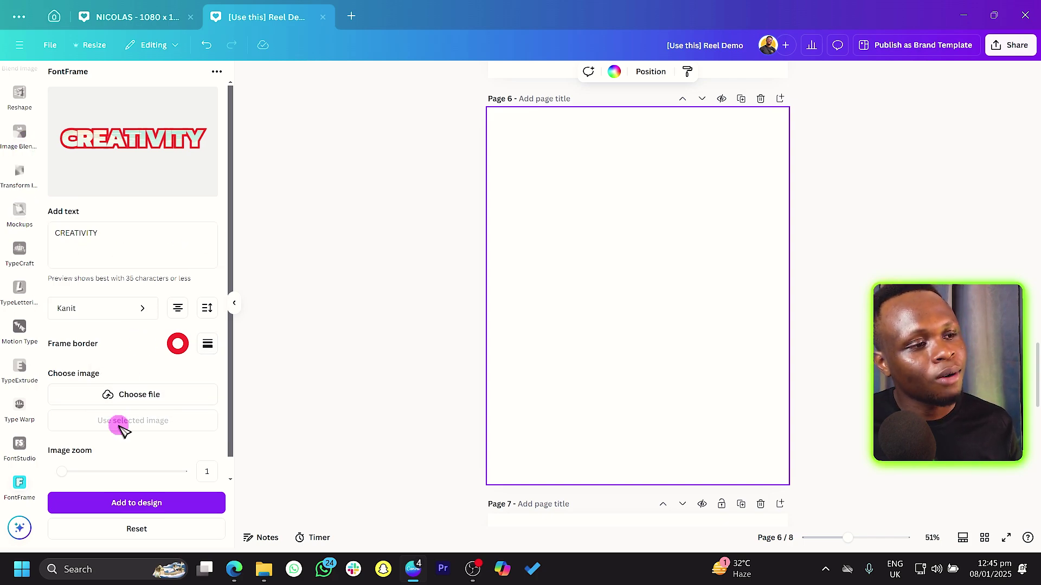
{"action": "left_click", "coordinate": [130, 400]}
{"action": "scroll", "coordinate": [477, 279], "scroll_direction": "down", "scroll_amount": 5}
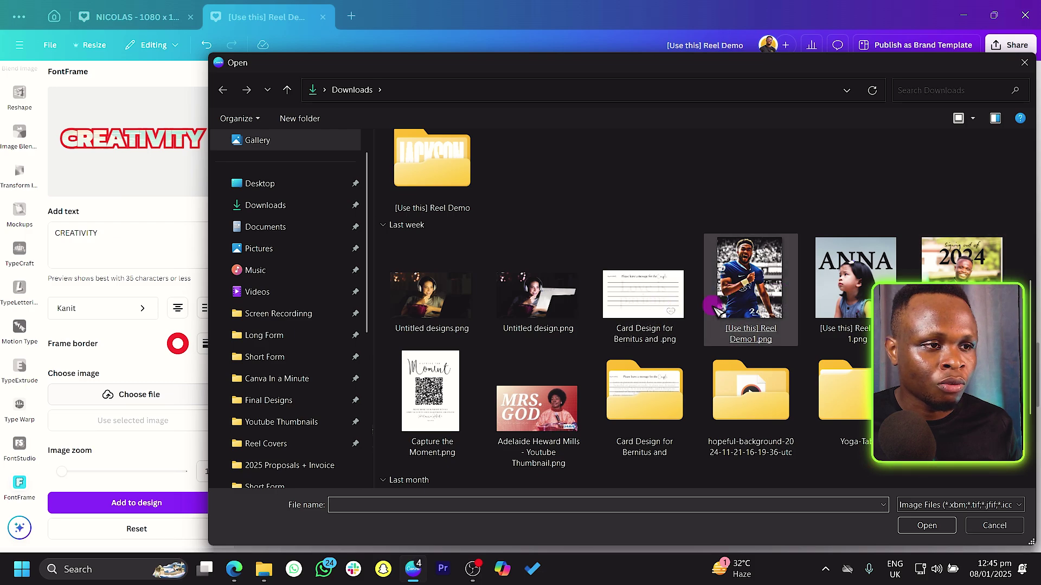
Step: Fill the CREATIVITY letters with the chosen photo and reposition it inside them
{"action": "double_click", "coordinate": [537, 300]}
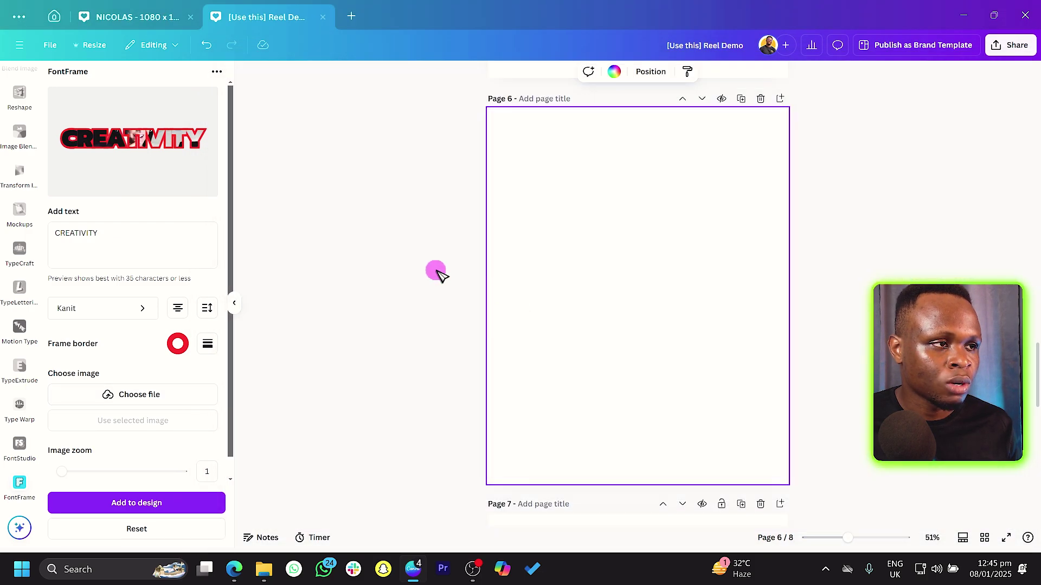
{"action": "left_click_drag", "start_coordinate": [151, 143], "coordinate": [99, 153]}
{"action": "scroll", "coordinate": [119, 271], "scroll_direction": "down", "scroll_amount": 1}
{"action": "left_click", "coordinate": [138, 375]}
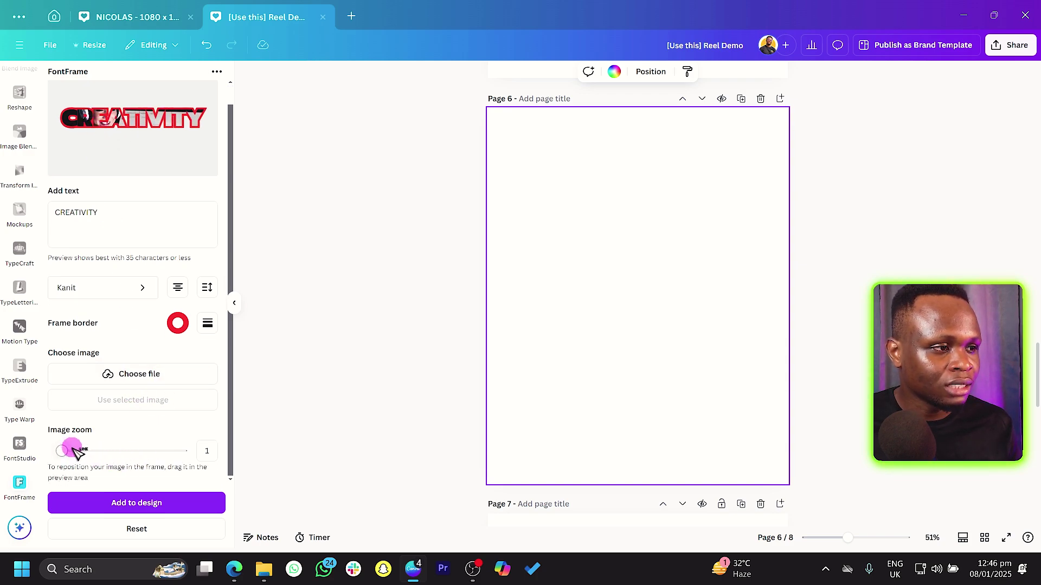
{"action": "mouse_move", "coordinate": [64, 451]}
{"action": "left_mouse_down"}
{"action": "mouse_move", "coordinate": [94, 451]}
{"action": "mouse_move", "coordinate": [61, 454]}
{"action": "left_mouse_up"}
Step: Add the CREATIVITY graphic to Page 6 and enlarge it to span most of the page
{"action": "left_click", "coordinate": [137, 503]}
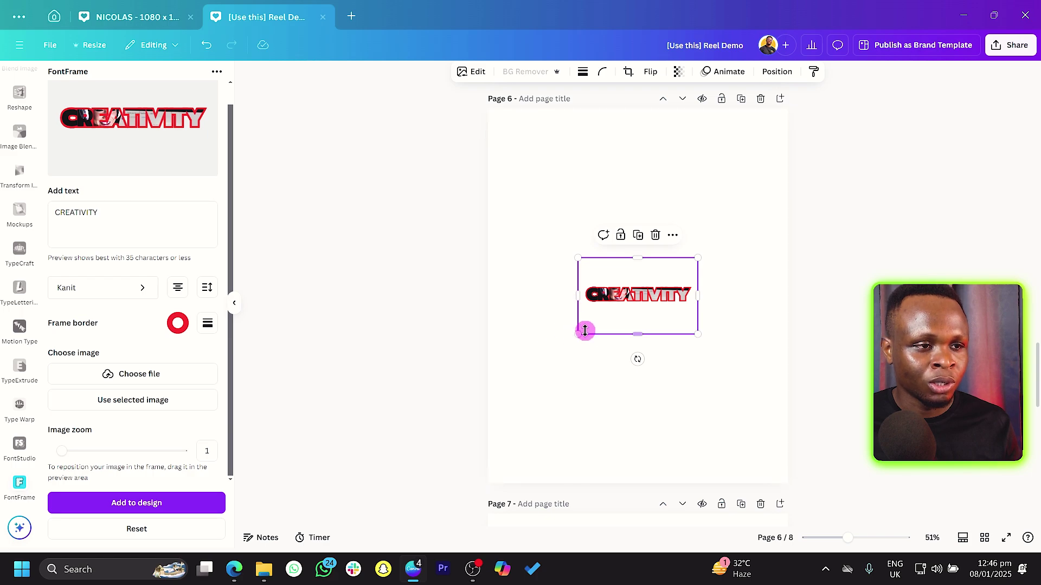
{"action": "left_click_drag", "start_coordinate": [577, 332], "coordinate": [507, 426]}
{"action": "left_click", "coordinate": [597, 407]}
{"action": "left_click", "coordinate": [626, 308]}
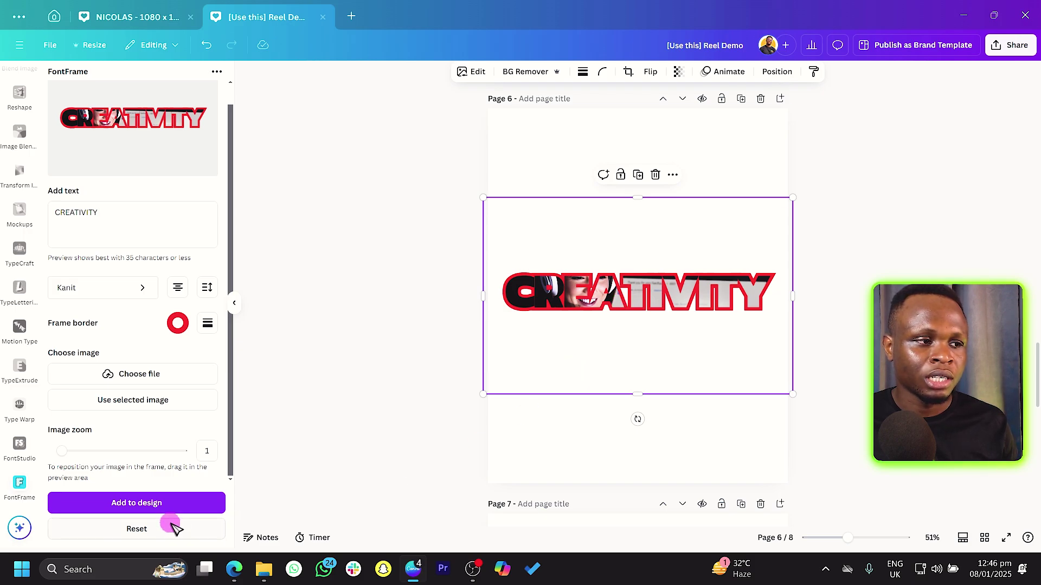